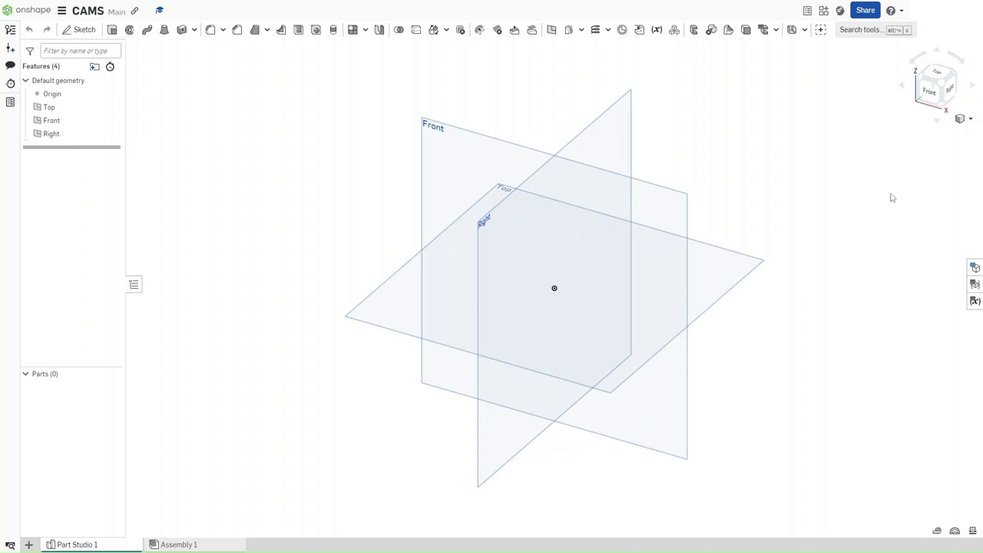
Keep the inch workspace units and add a new Variable Studio to the document
click(61, 10)
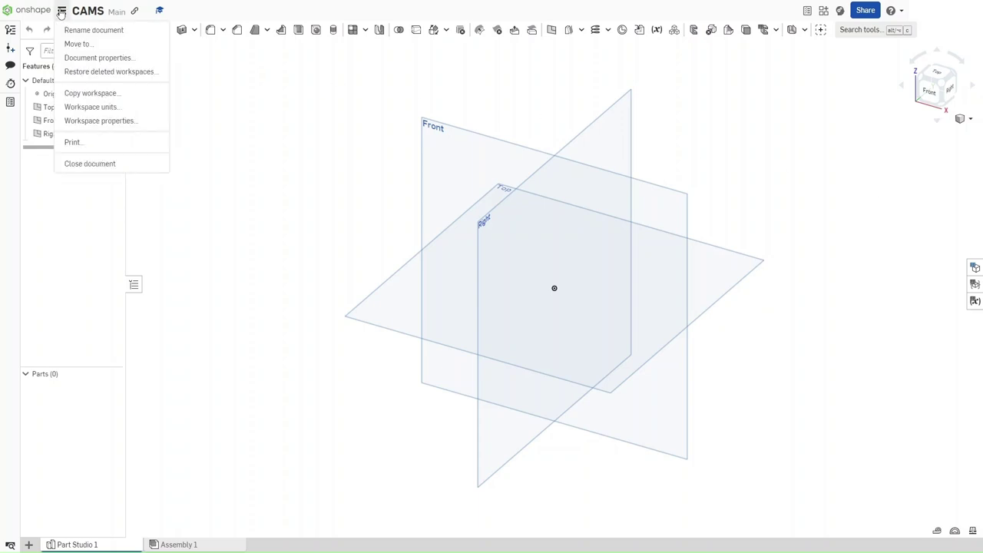
click(98, 106)
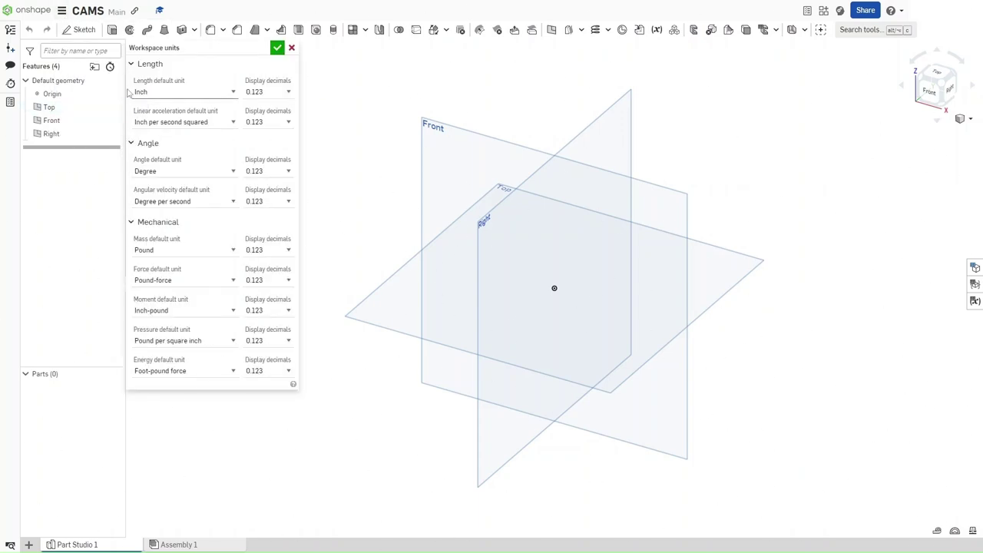
click(277, 48)
click(29, 545)
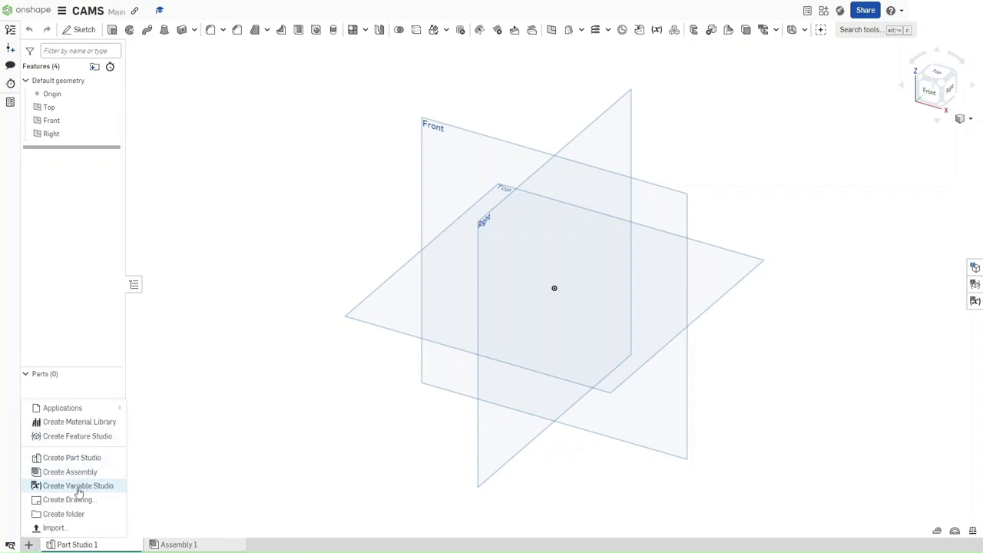
click(103, 487)
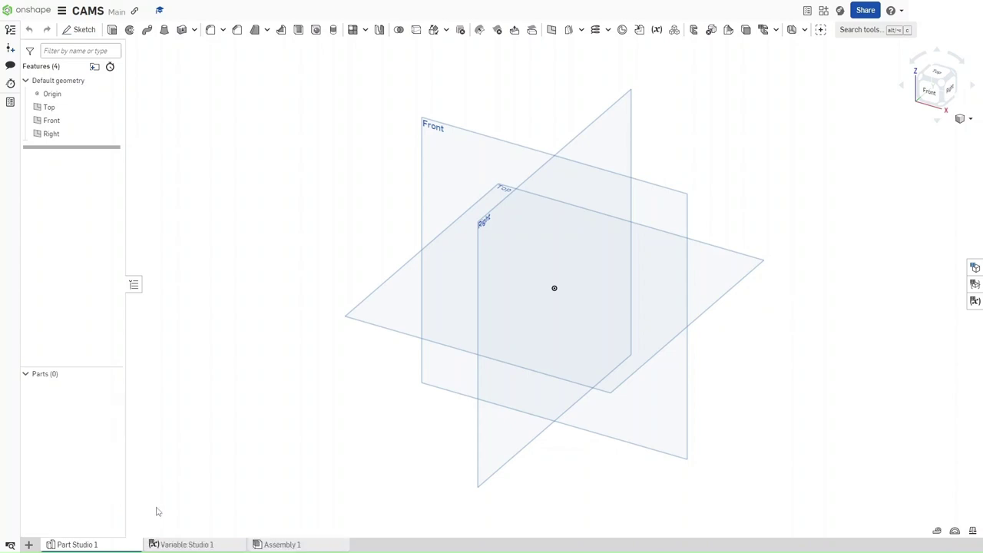
In Variable Studio 1, add variables named Dia, AxleDia and Thickness
click(180, 544)
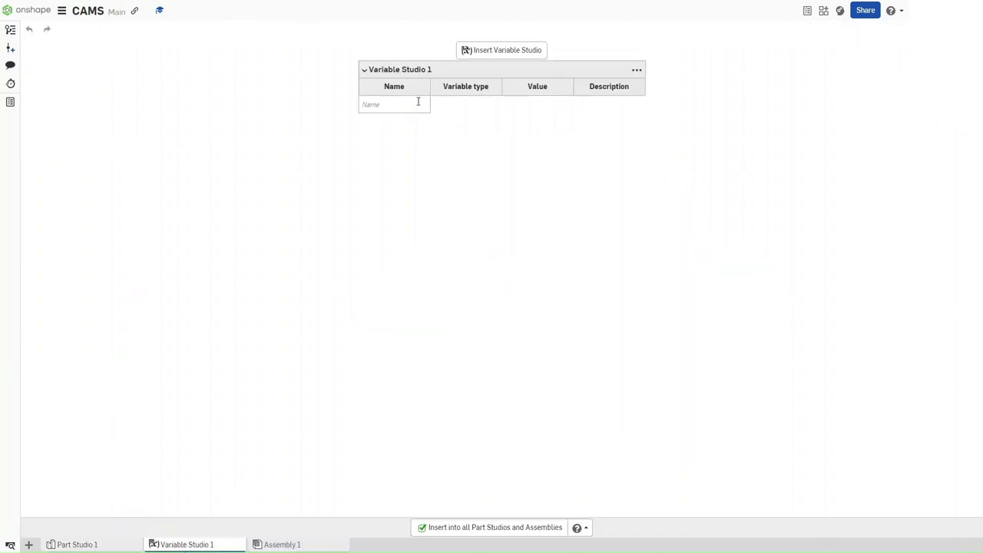
click(407, 106)
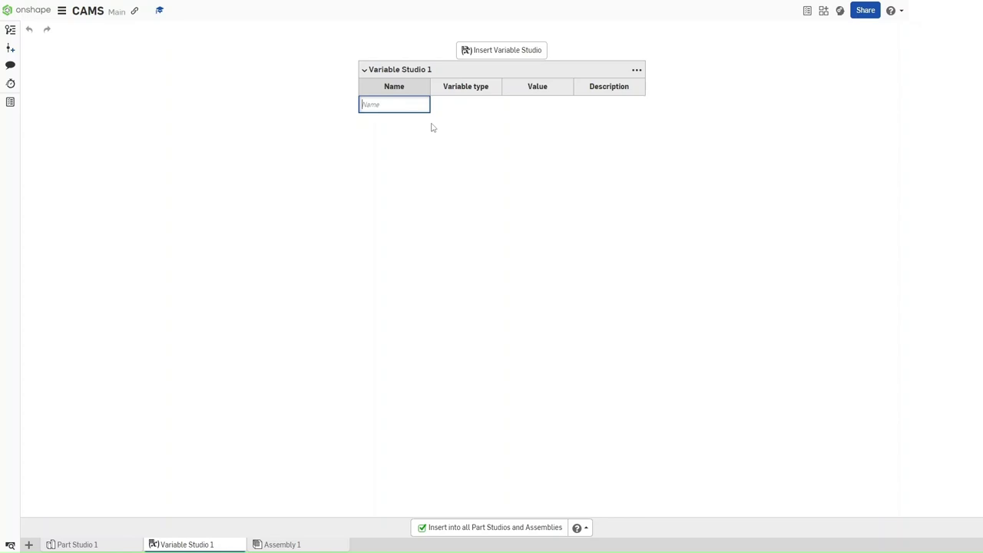
text(Dia)
key(Return)
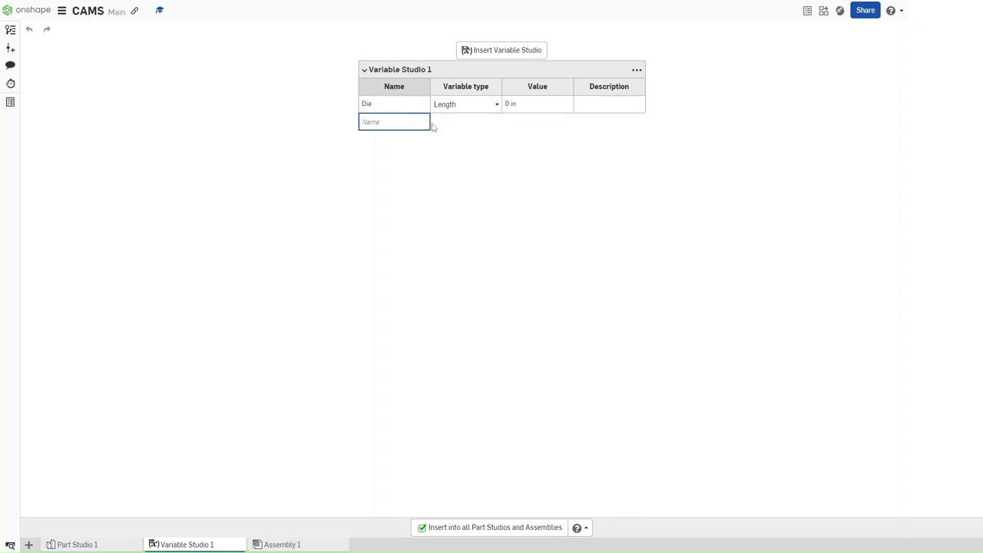
text(Axk)
key(BackSpace)
text(l)
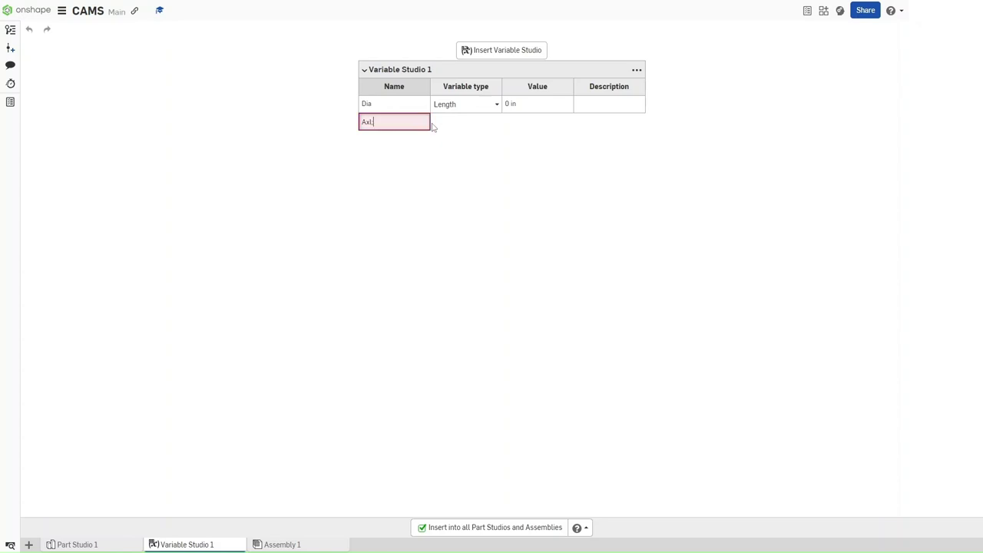
text(e)
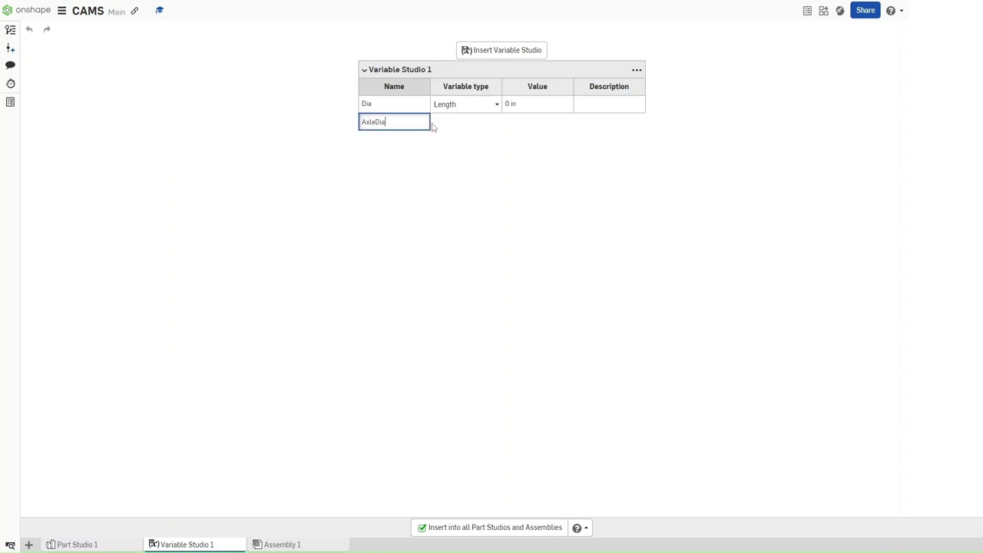
text(Dia)
key(Return)
text(Thick)
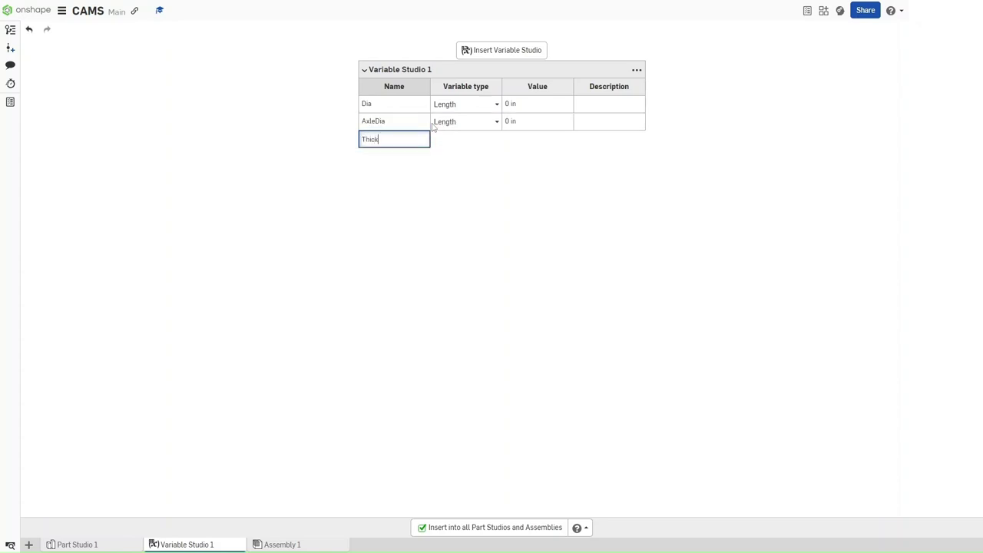
text(ness)
key(Return)
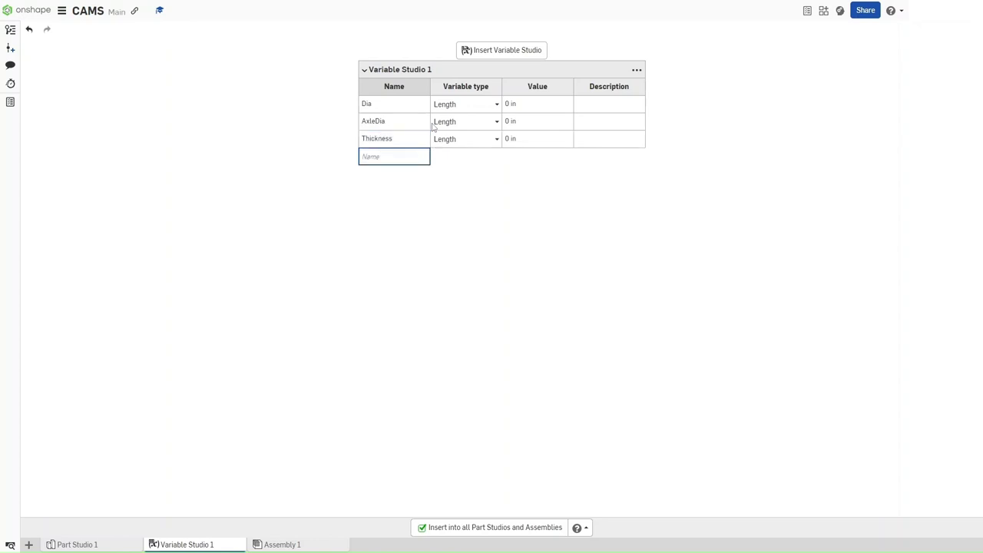
Set the variable values: Dia 2 in, AxleDia 0.25 in, Thickness 3/16 in
click(514, 108)
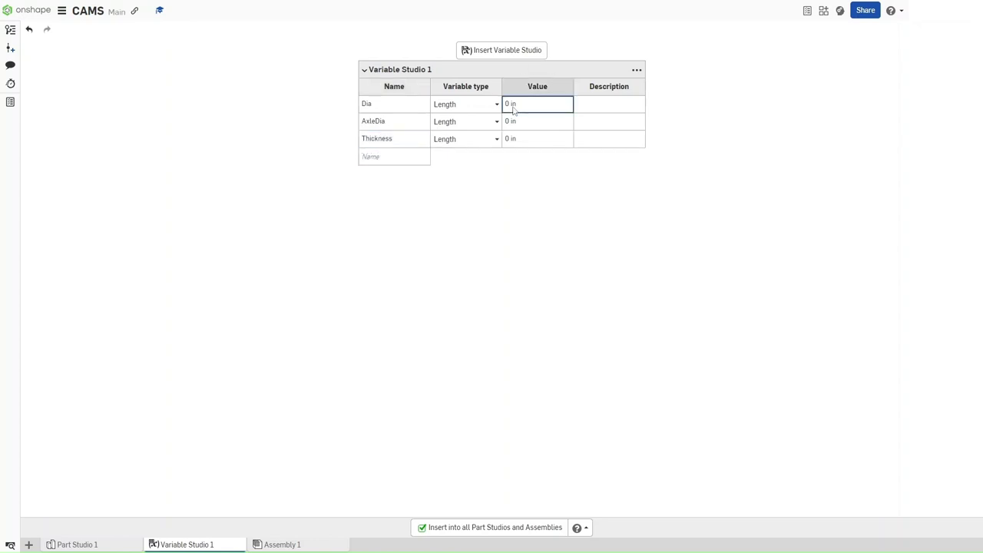
text(2)
key(Return)
text(0)
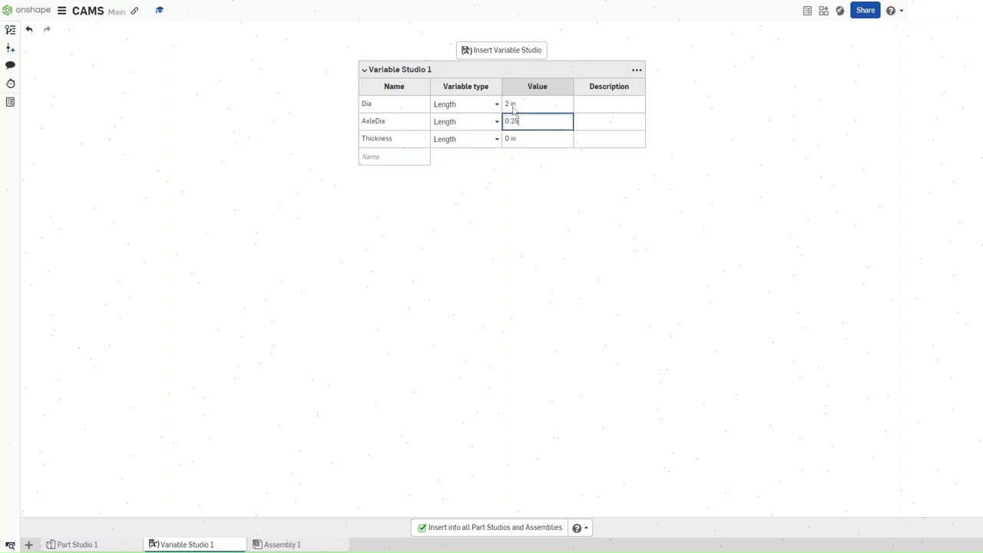
key(Return)
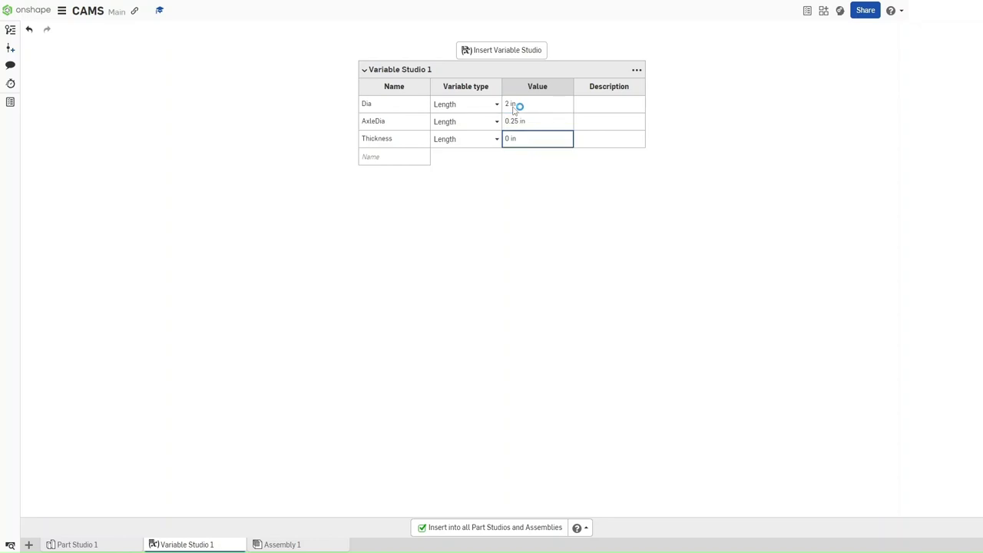
text(3/16)
key(Return)
Rename the Part Studio 1 tab to 'Circular CAM'
click(109, 546)
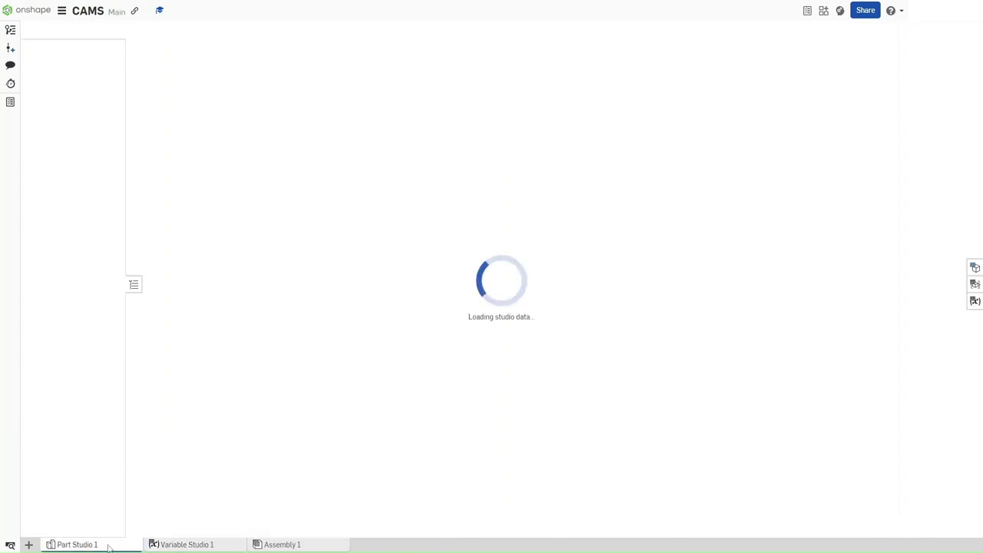
right_click(109, 546)
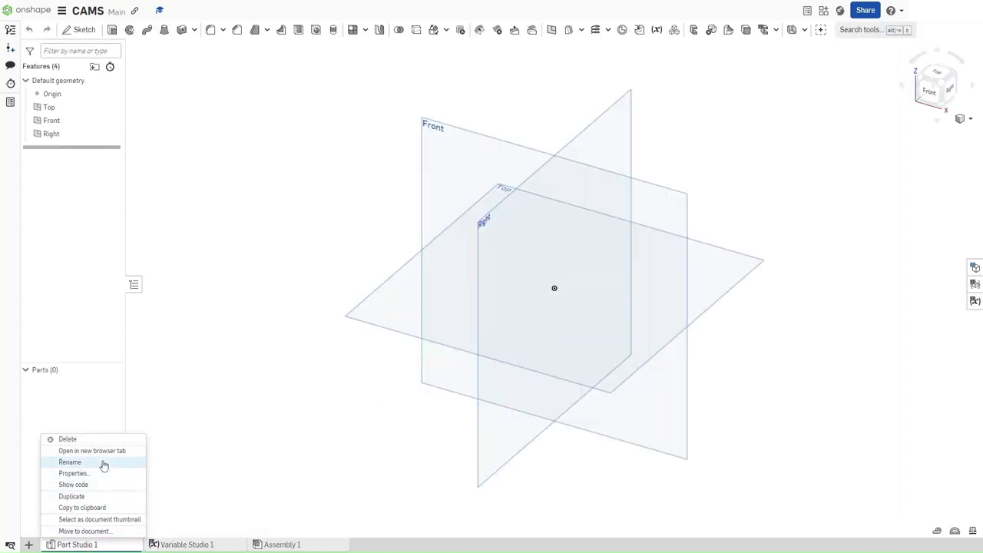
click(103, 462)
text(Circular)
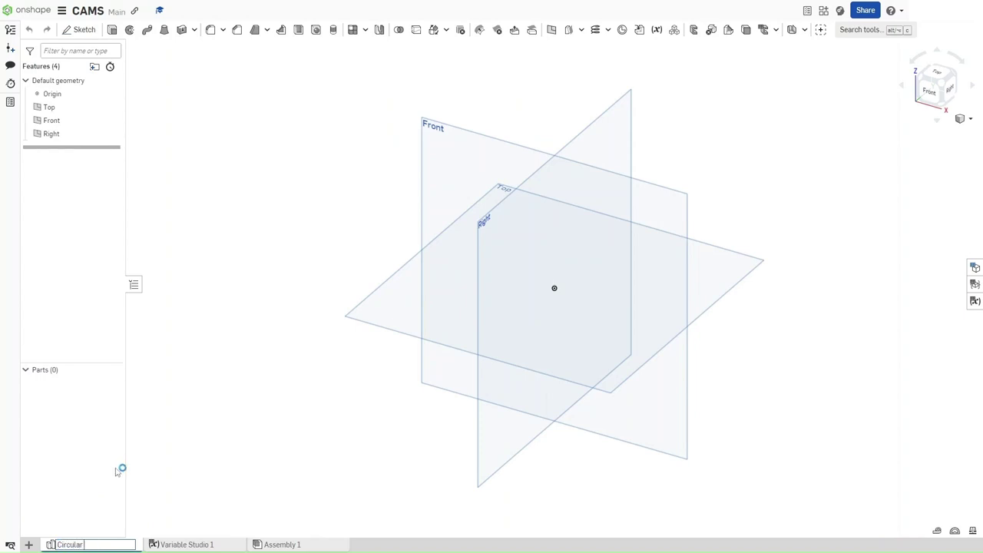
text( CAM)
key(Return)
Start a new sketch on the Top plane, viewed straight down
click(376, 307)
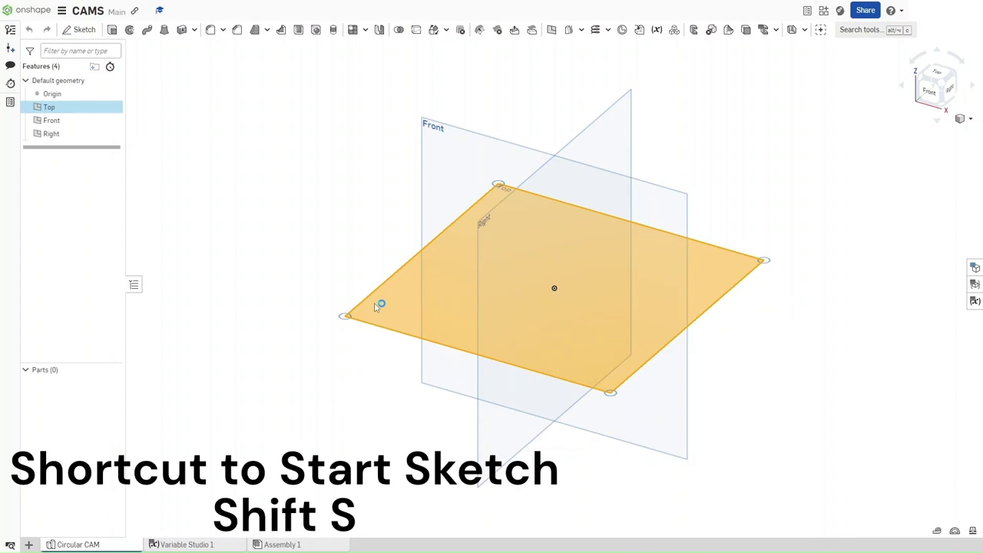
key(shift+s)
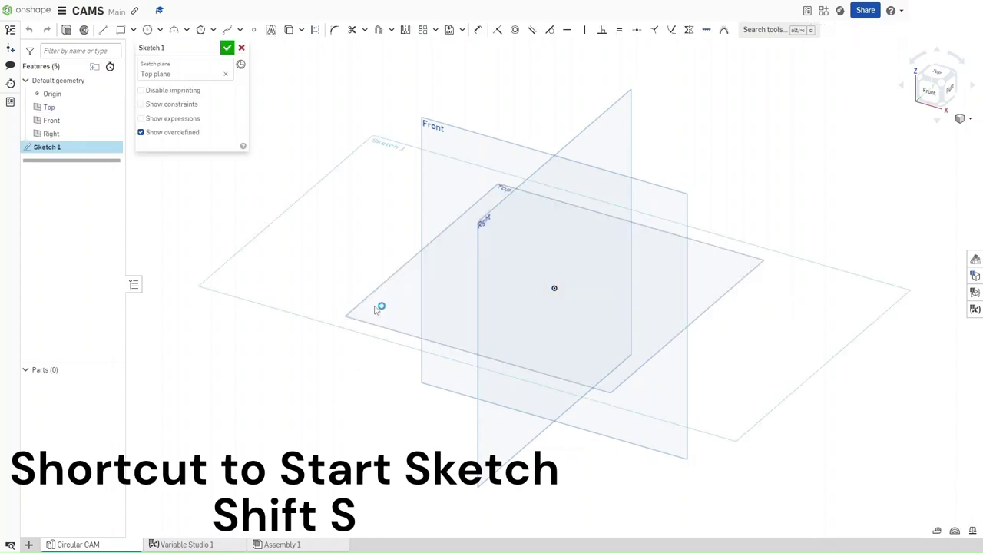
key(shift+5)
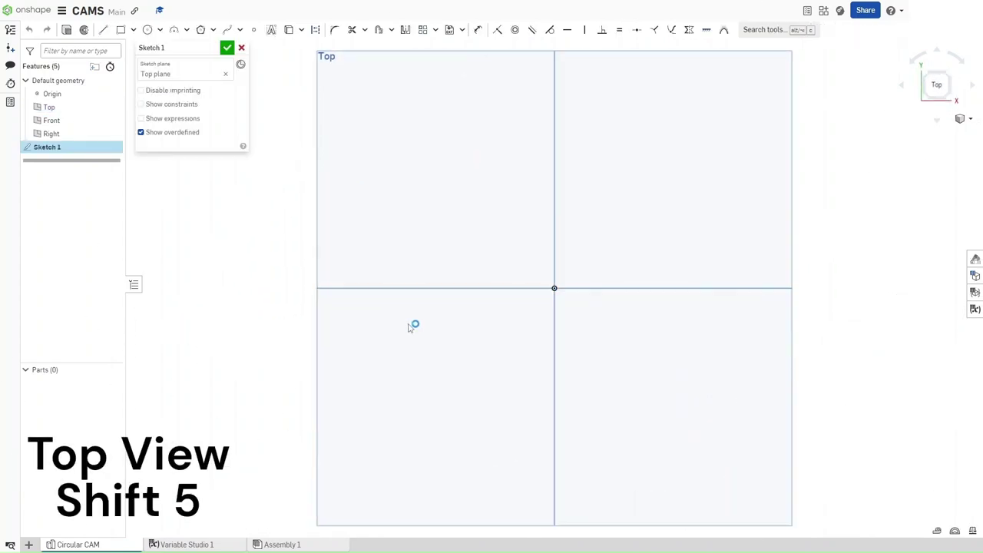
key(c)
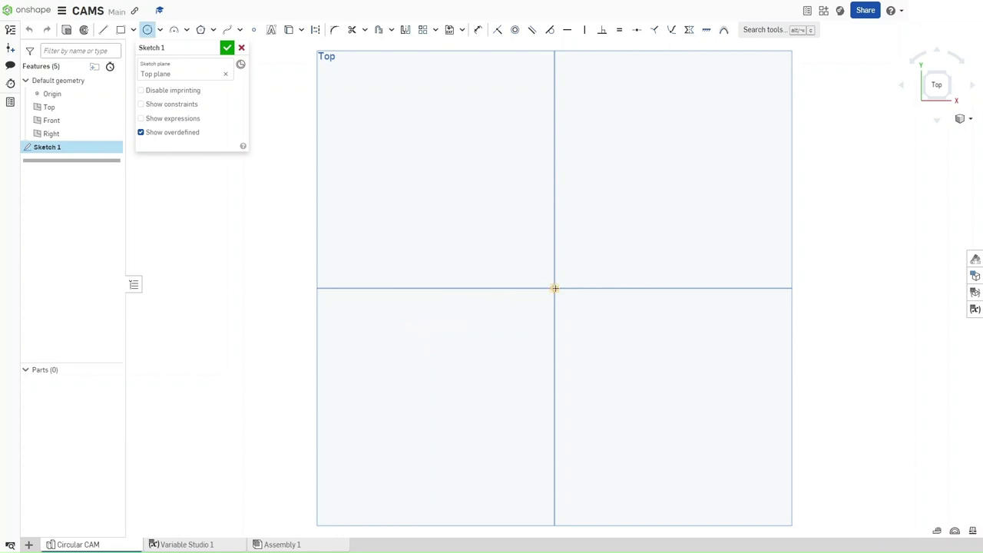
Draw an origin-centred circle with diameter #Dia (Ø2) and show the variable table
click(555, 288)
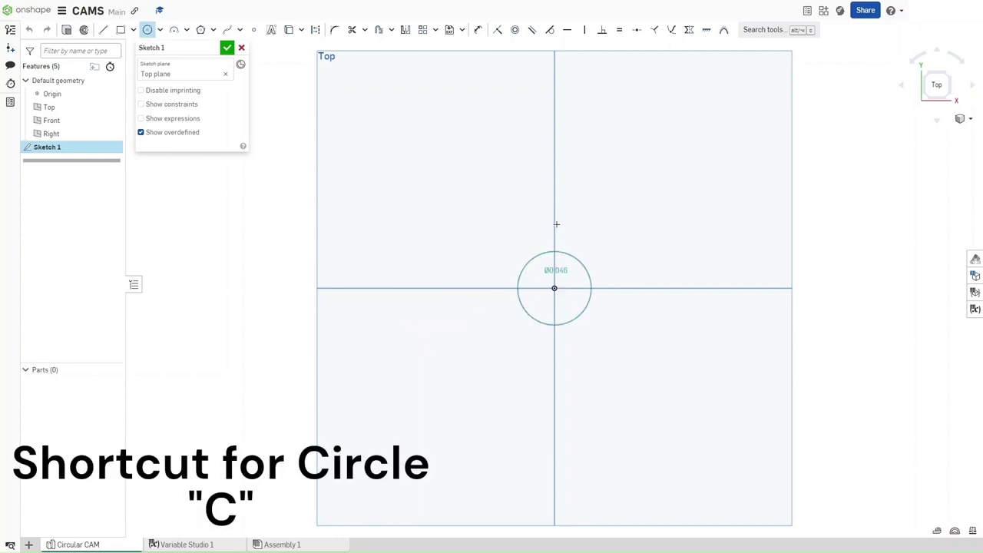
click(556, 220)
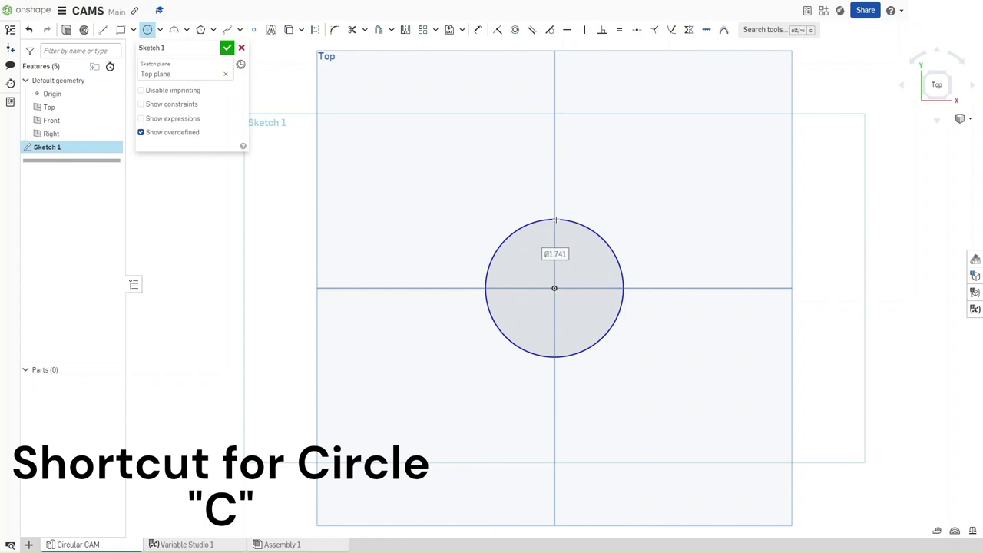
key(u)
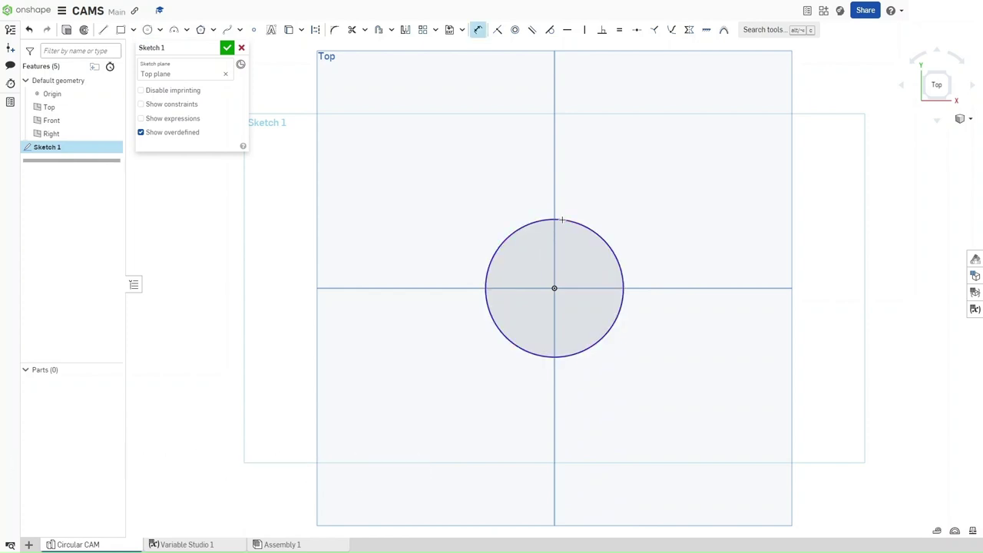
click(561, 220)
click(576, 248)
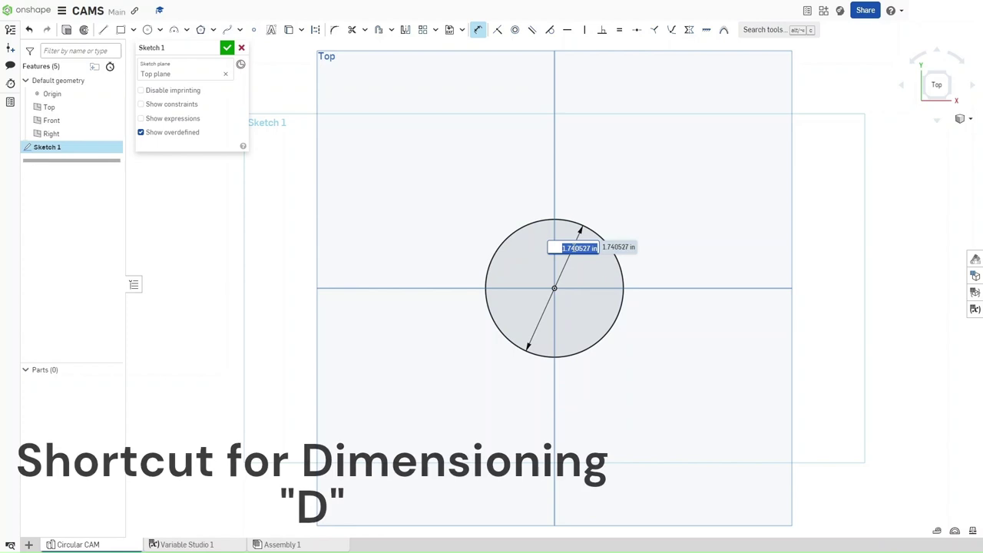
text(#)
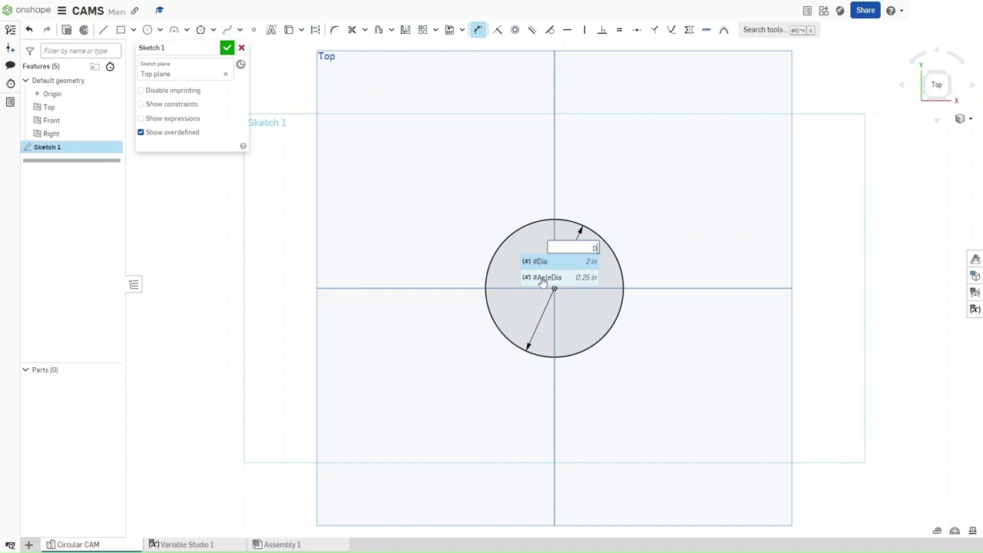
click(568, 261)
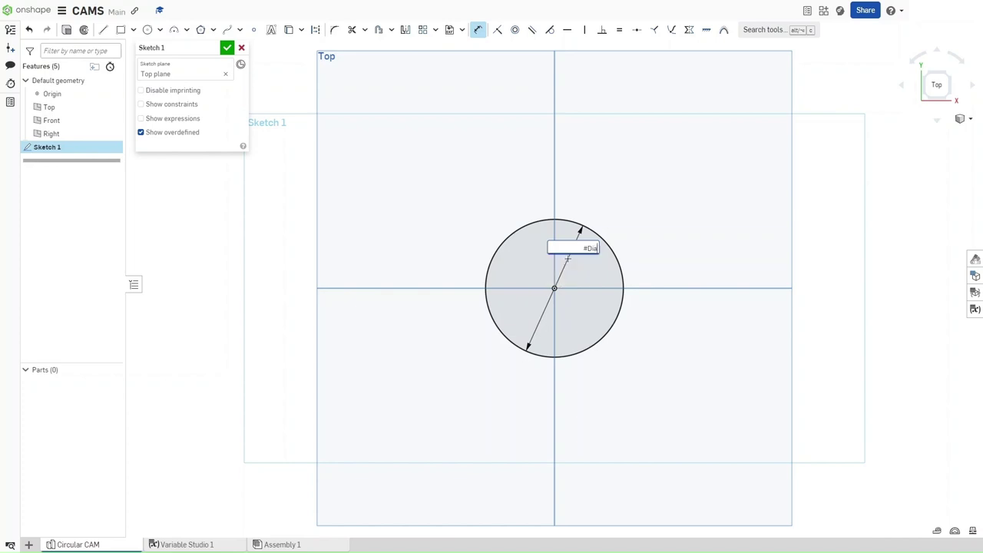
key(Return)
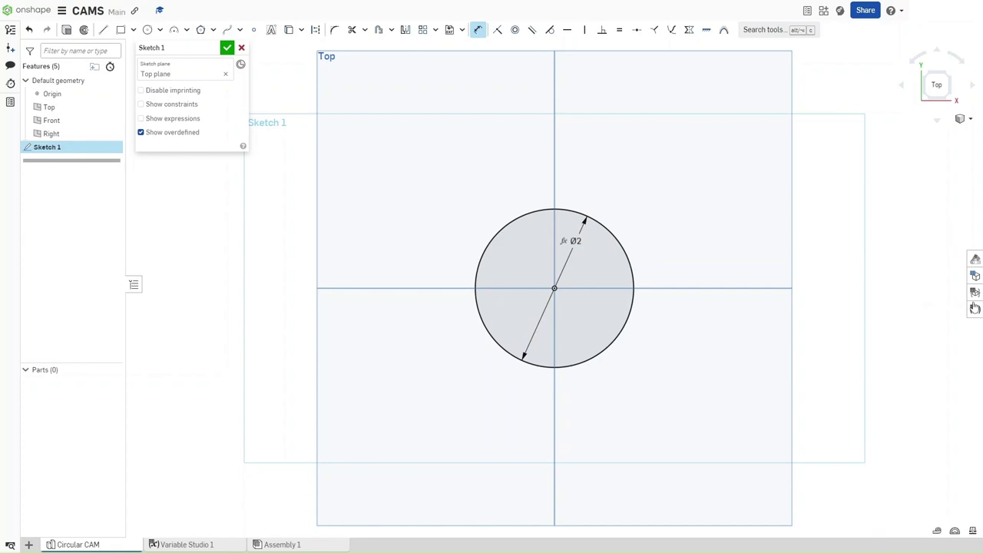
click(973, 309)
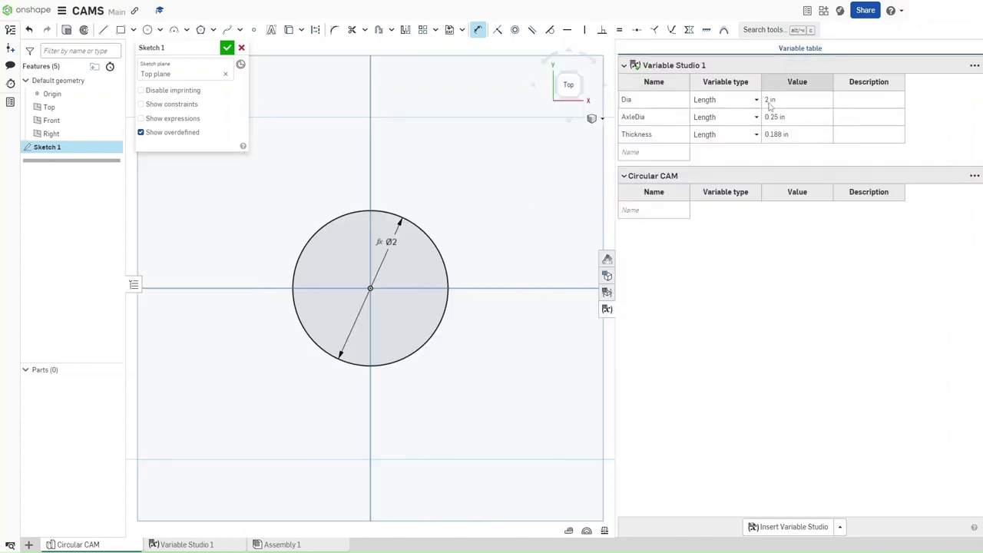
Test Dia at 4 and 1 in, restore it to 2 in, and close the variable table
click(770, 100)
text(4)
key(Return)
click(767, 98)
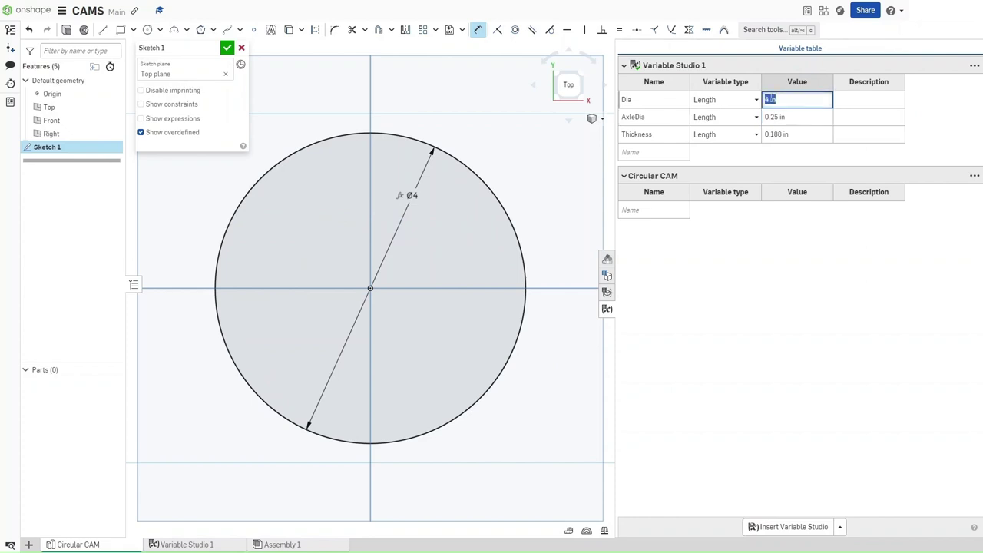
text(1)
key(Return)
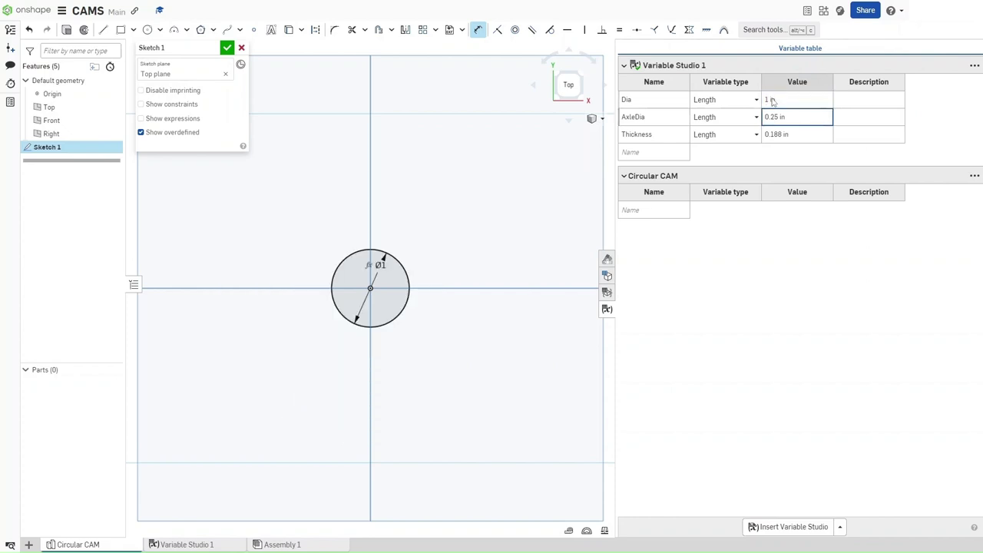
click(772, 100)
text(2)
key(Return)
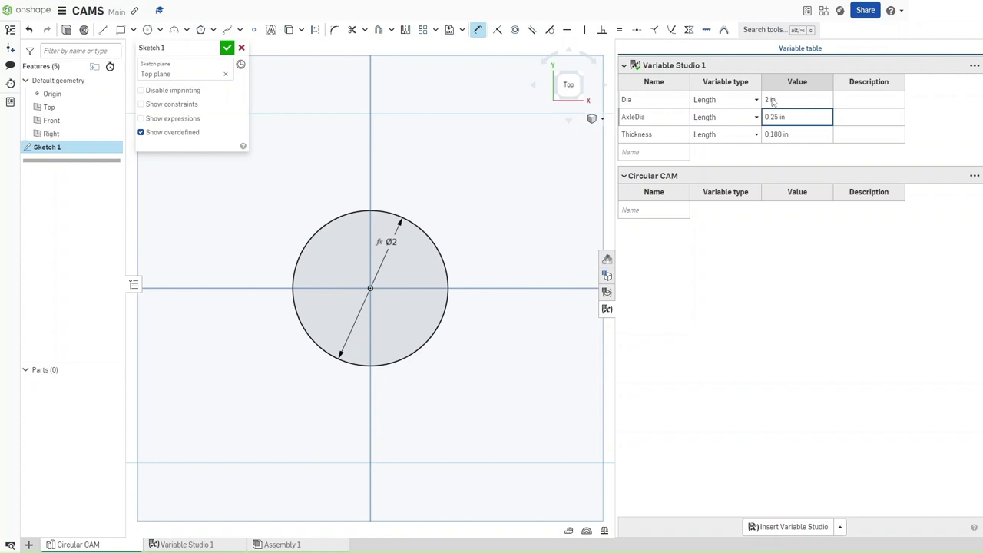
click(607, 309)
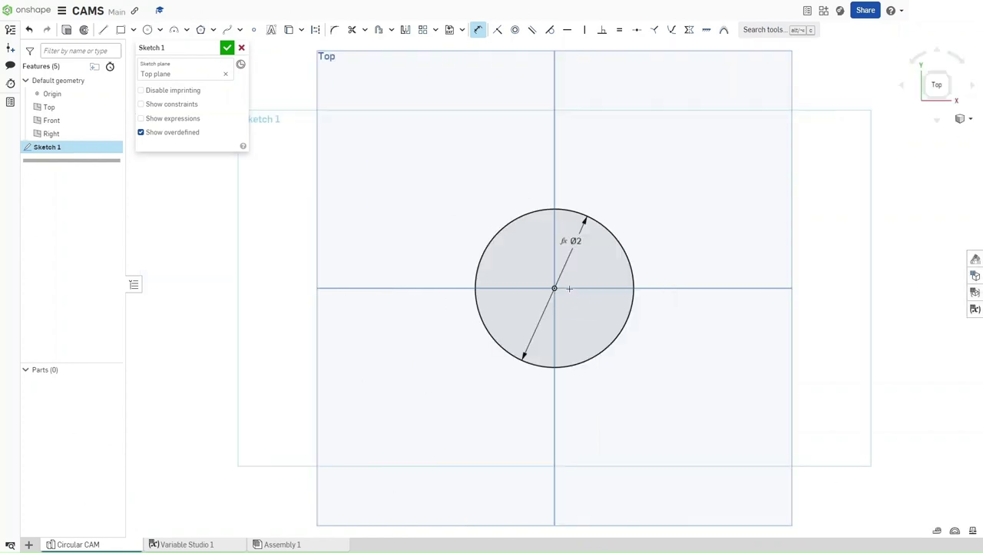
Draw a concentric axle circle at the origin with diameter #AxleDia (Ø0.25)
key(c)
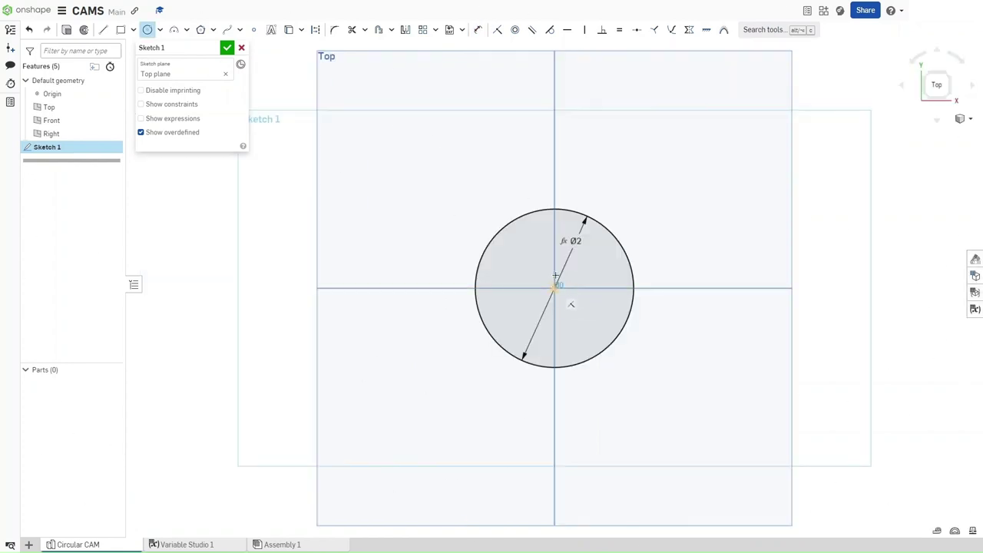
click(554, 288)
click(565, 269)
key(d)
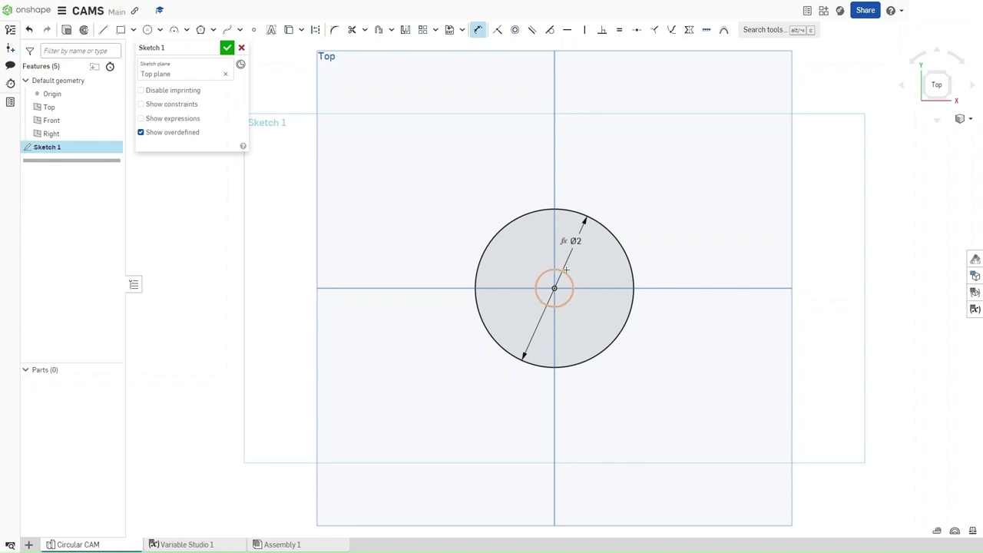
click(565, 269)
click(589, 270)
text(A)
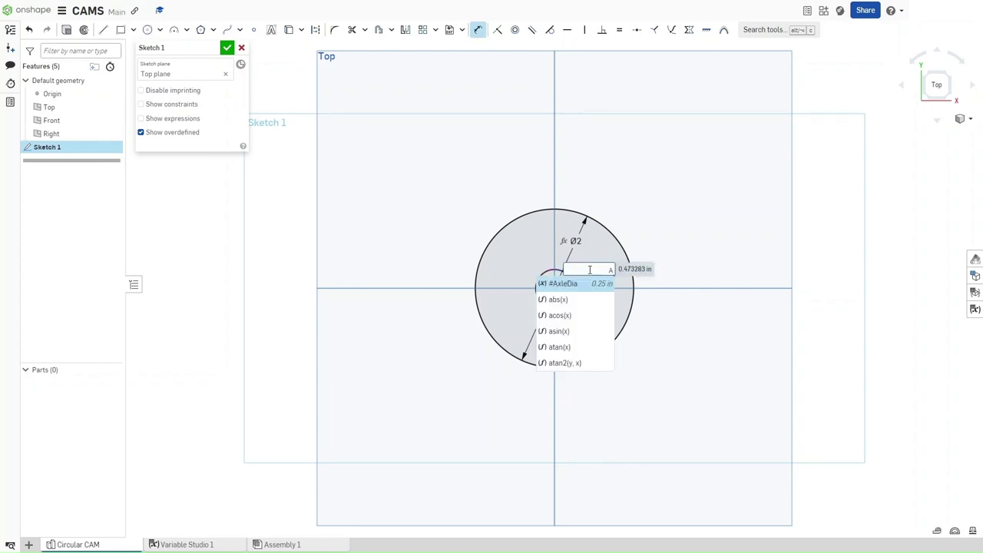
key(Return)
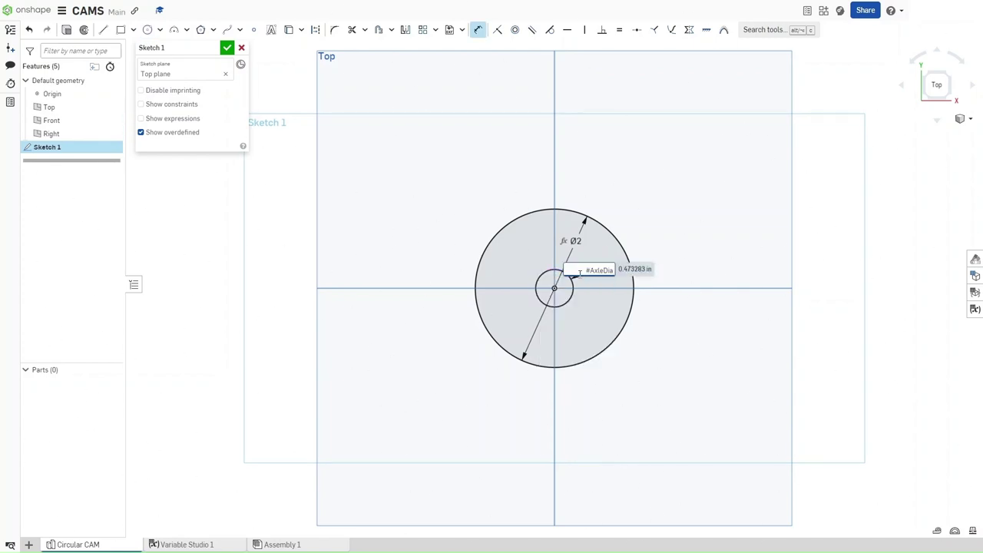
key(Return)
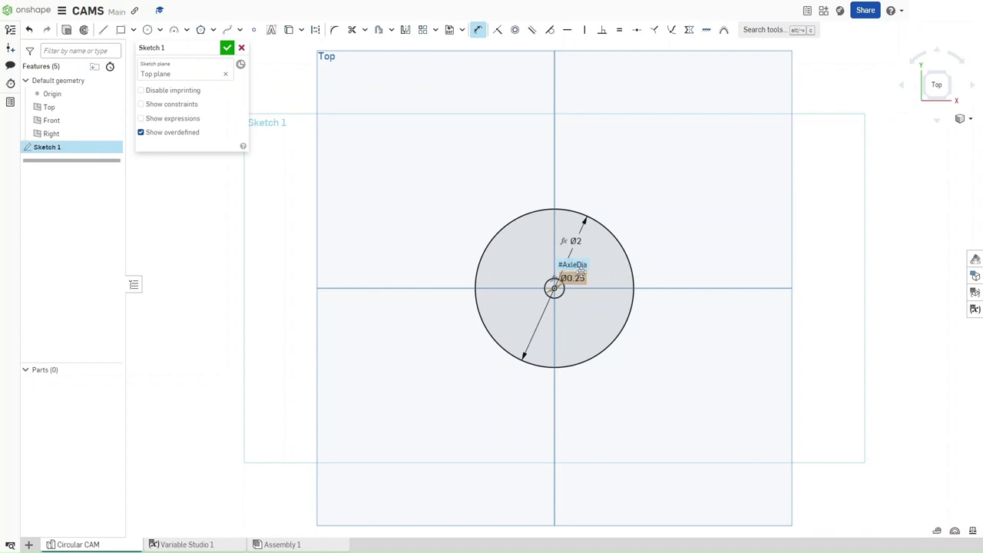
key(shift+e)
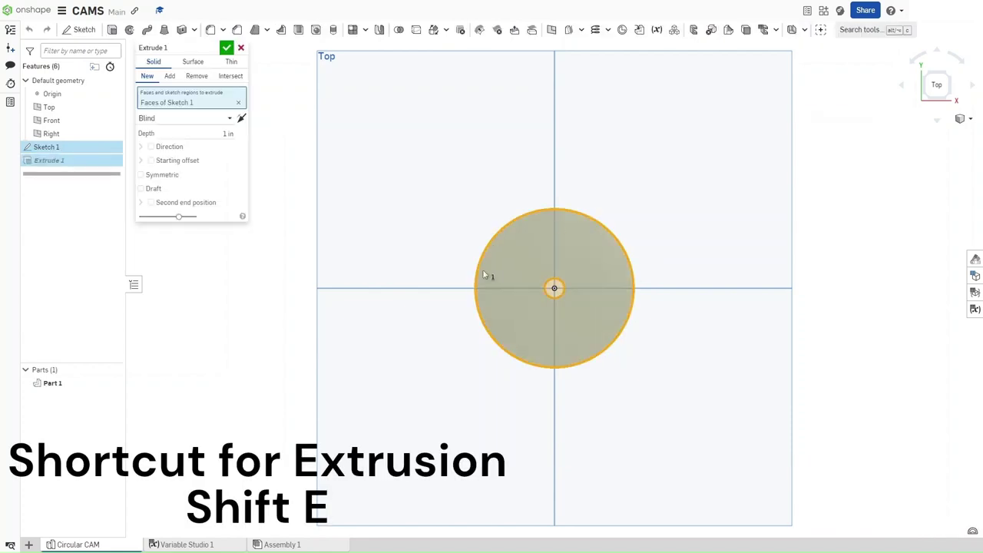
Extrude the sketch to a depth of #Thickness and view the part isometrically
click(167, 130)
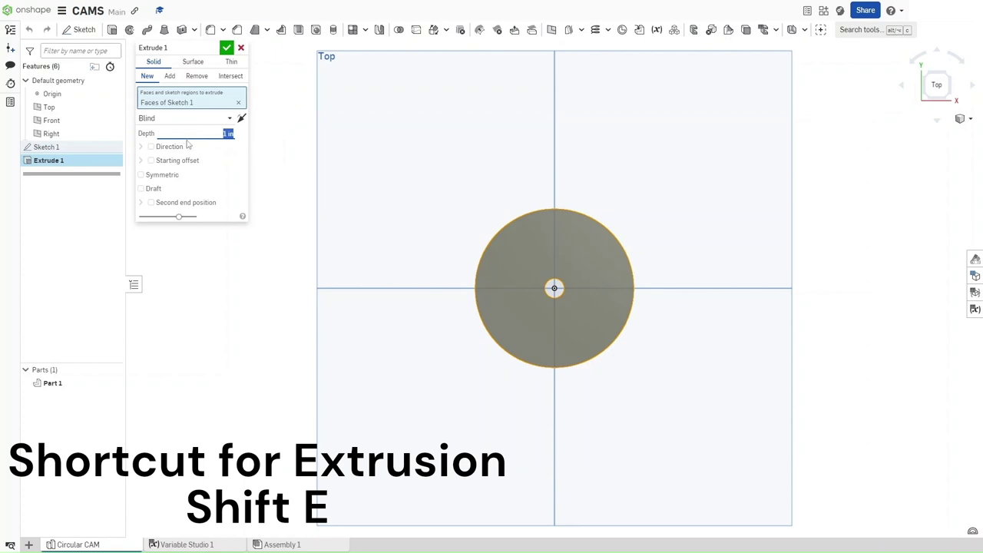
text(T)
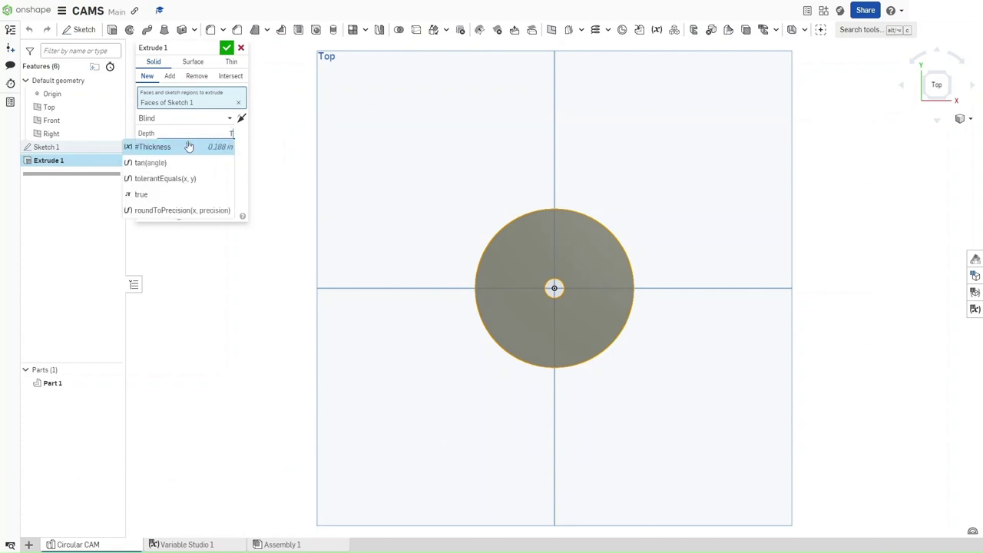
click(188, 146)
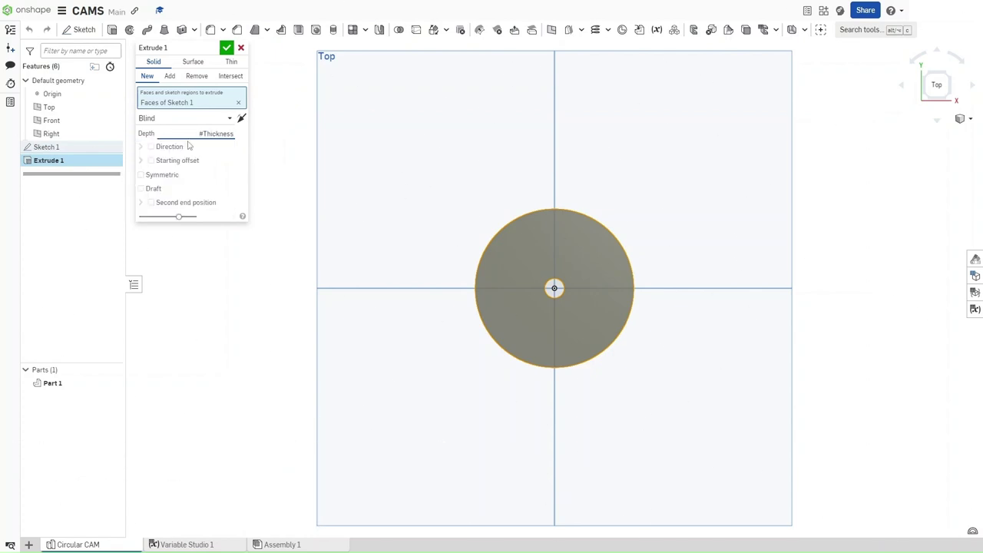
key(Return)
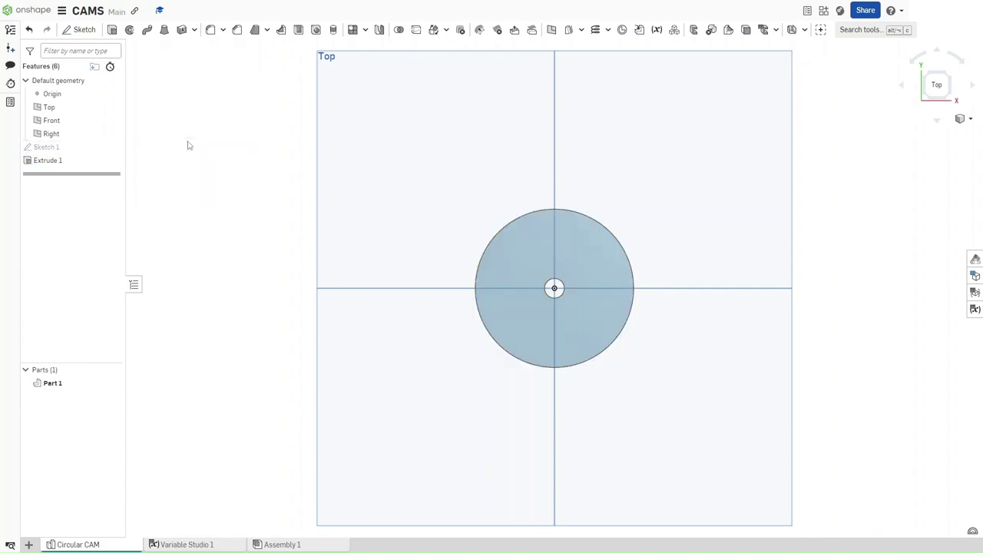
key(shift+7)
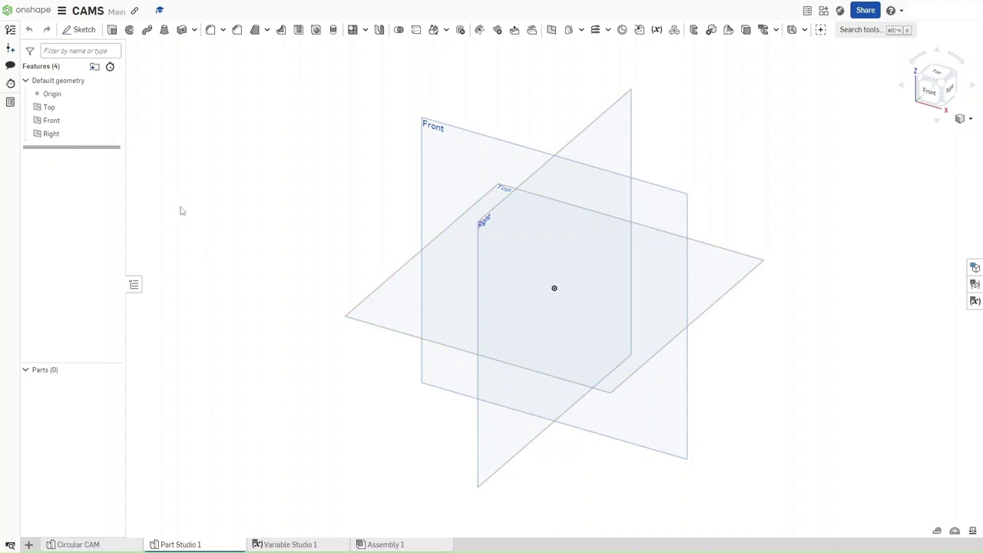
Confirm the document's workspace units unchanged
click(62, 10)
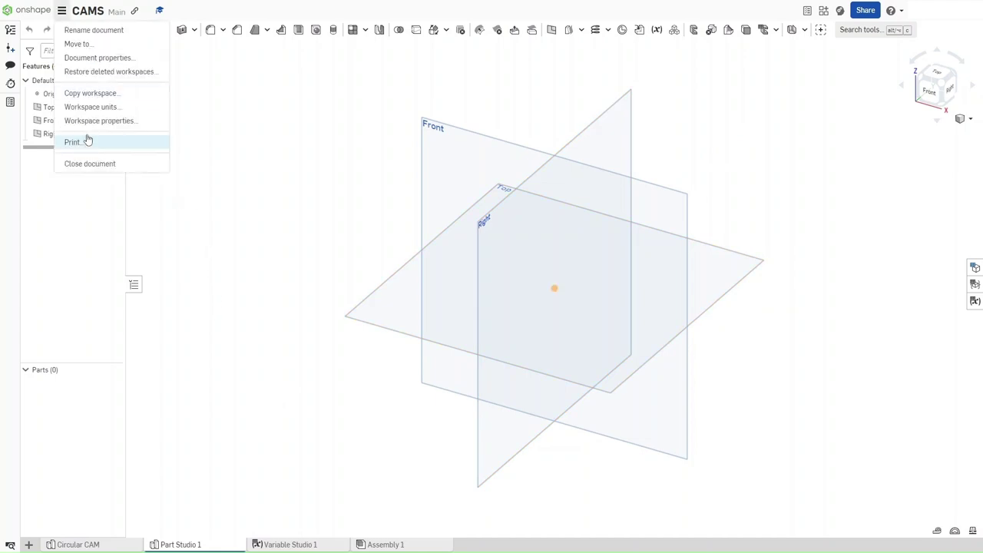
click(90, 107)
click(274, 46)
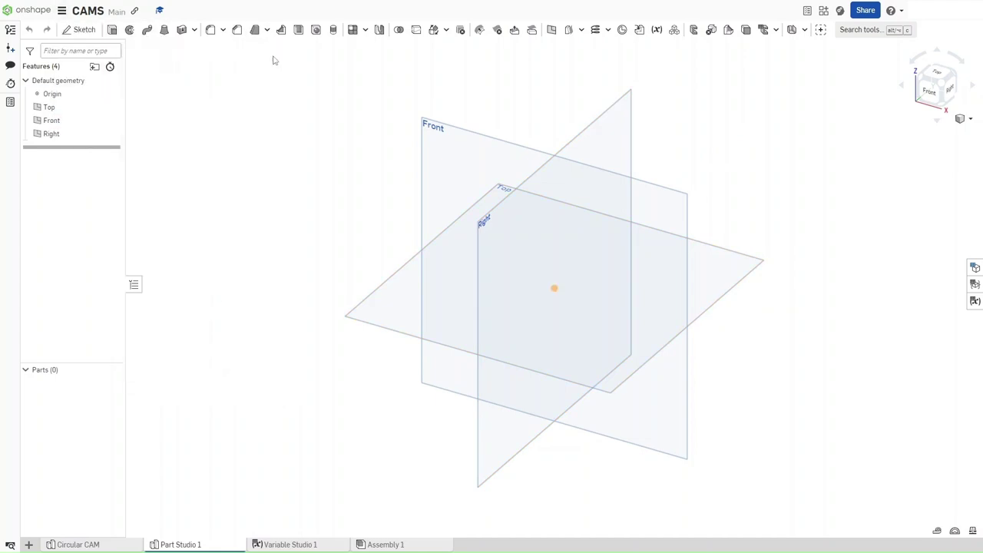
Rename the new Part Studio 1 to 'Eccentric'
right_click(188, 544)
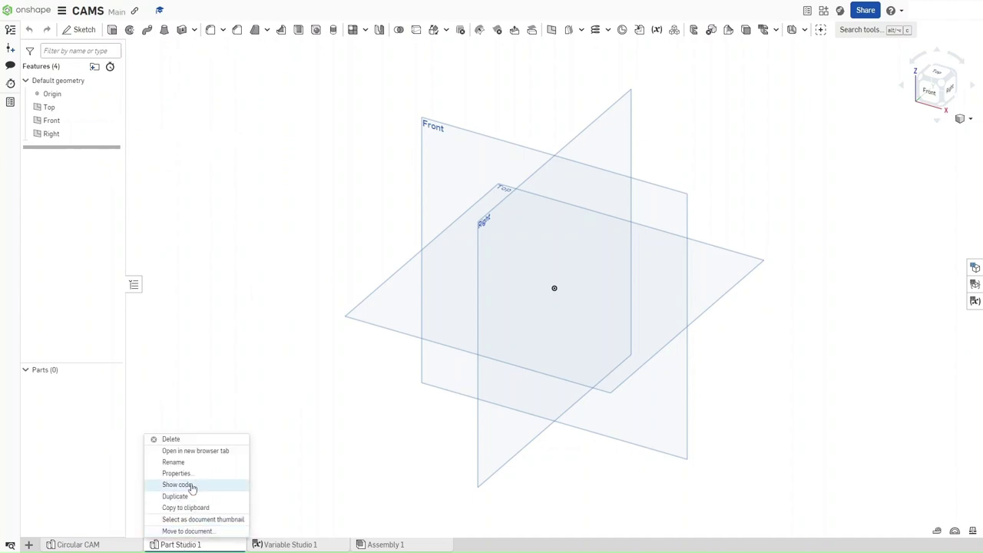
click(173, 462)
text(Eccentric)
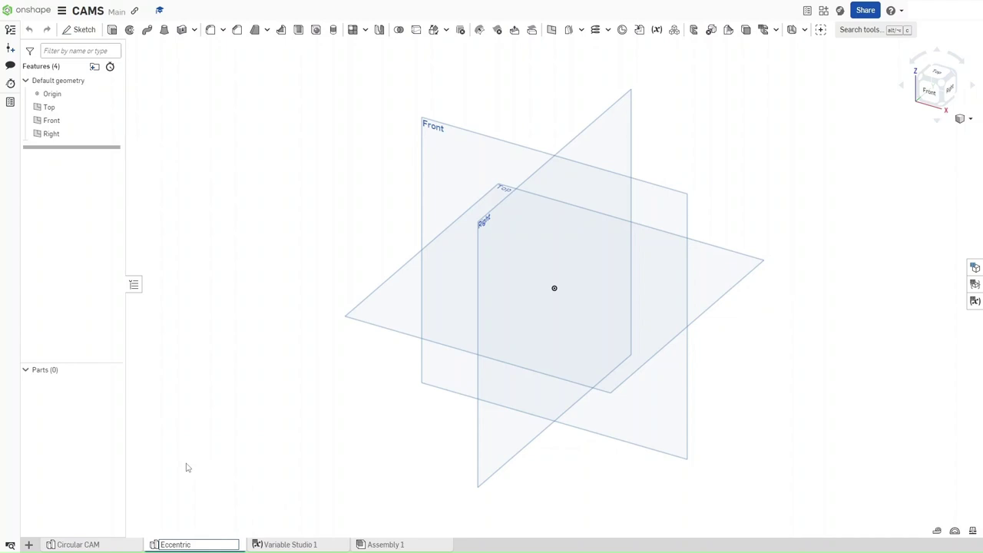
key(Return)
Check the variables in Variable Studio 1, then return to Eccentric and select the Top plane
click(288, 545)
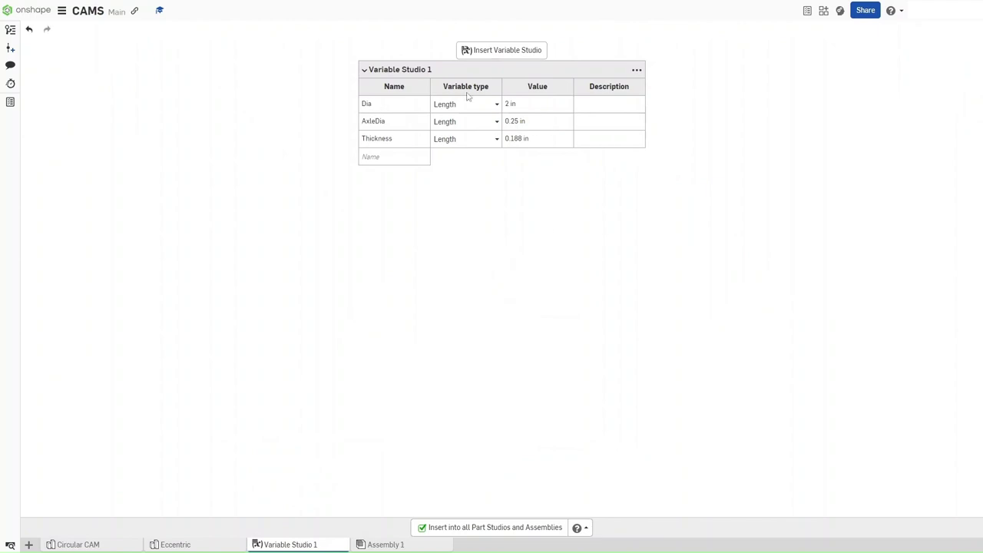
click(175, 545)
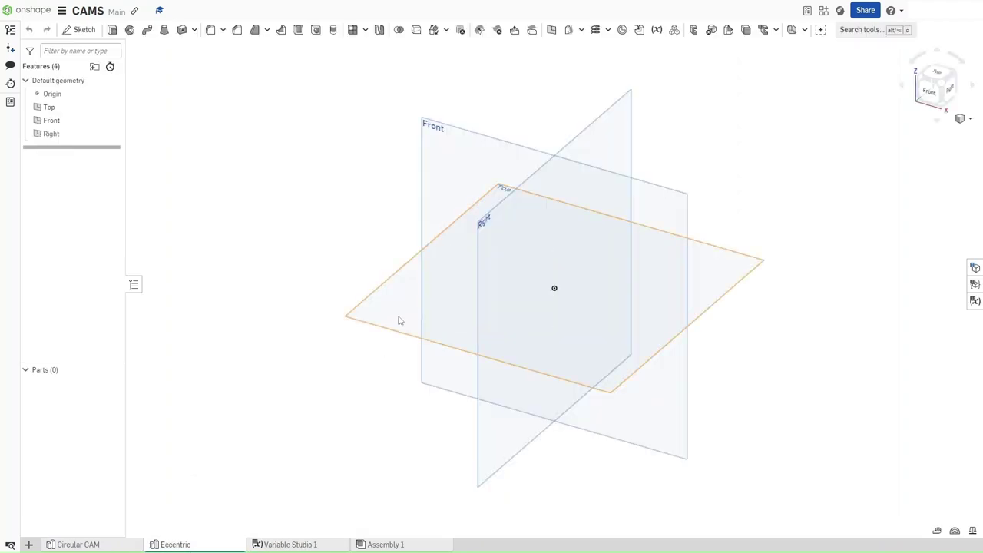
click(399, 322)
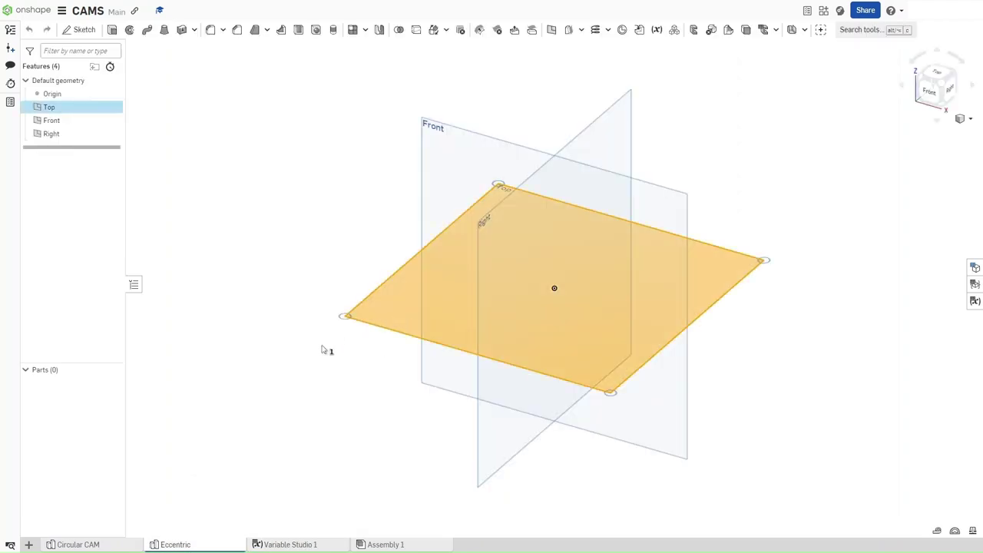
Sketch on the Top plane a circle whose edge passes through the origin
key(shift+s)
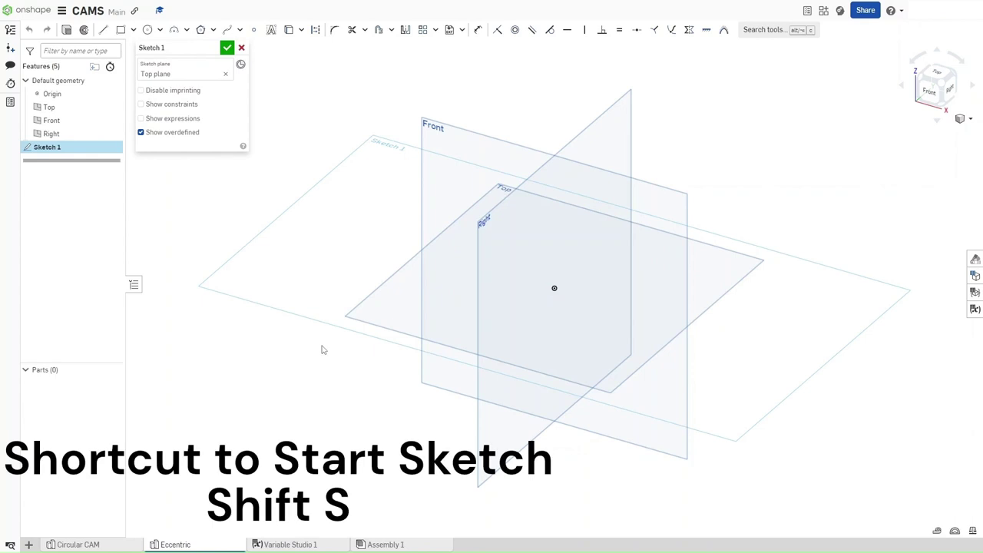
key(shift+5)
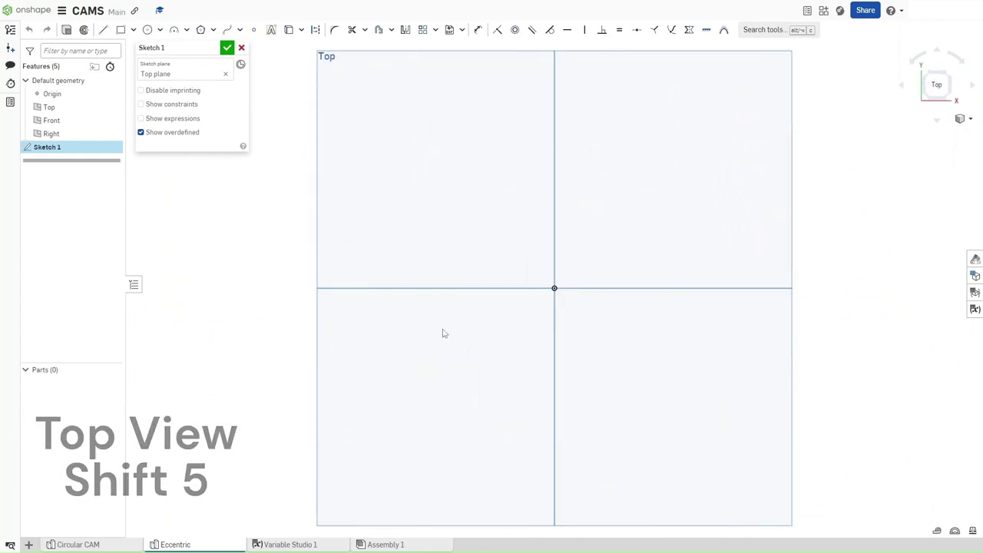
key(c)
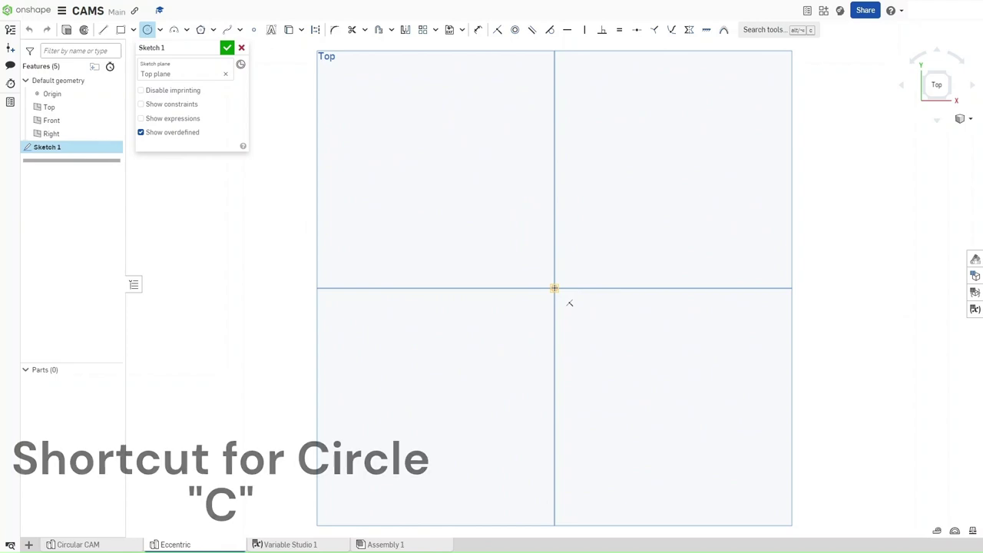
click(553, 239)
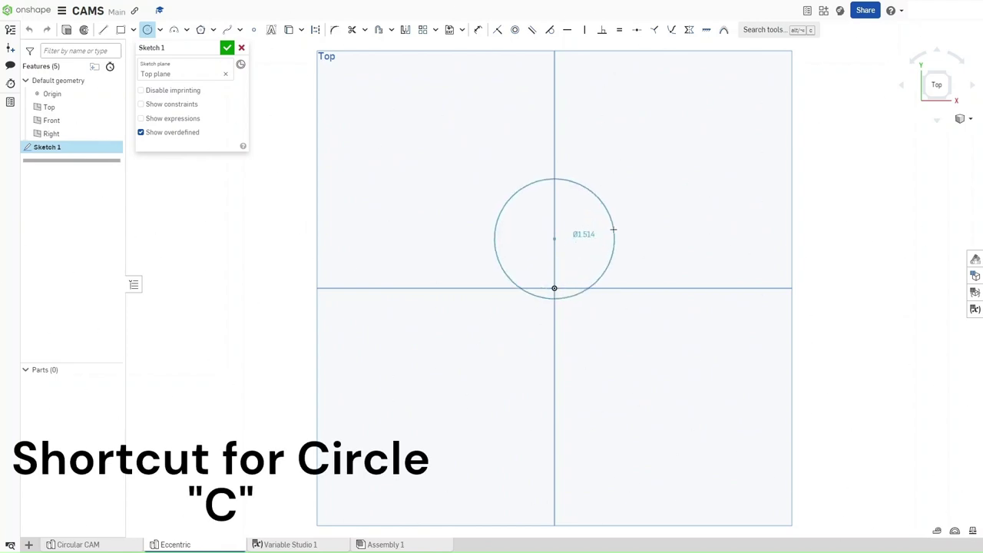
click(613, 229)
Dimension the circle's diameter as #Dia, making it Ø2
key(d)
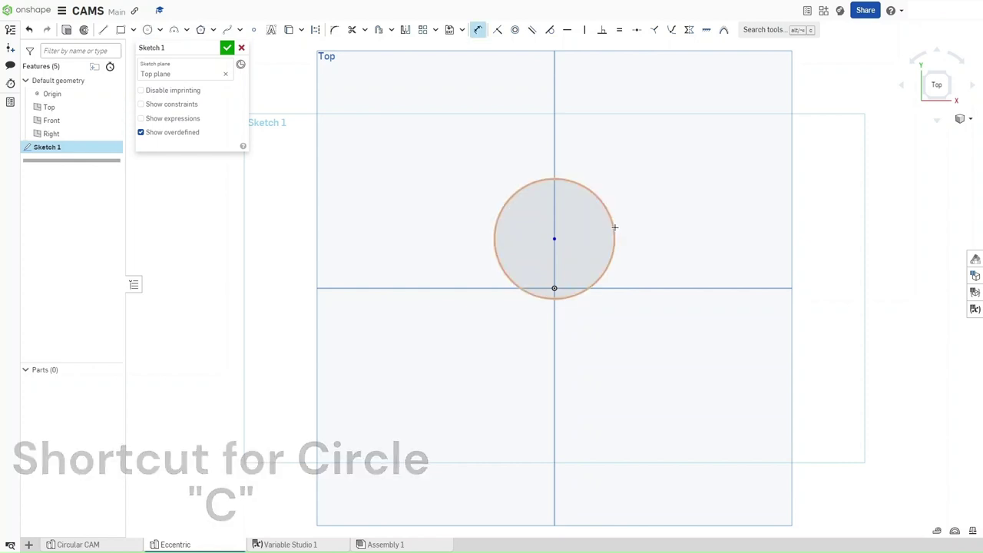
click(615, 222)
click(583, 209)
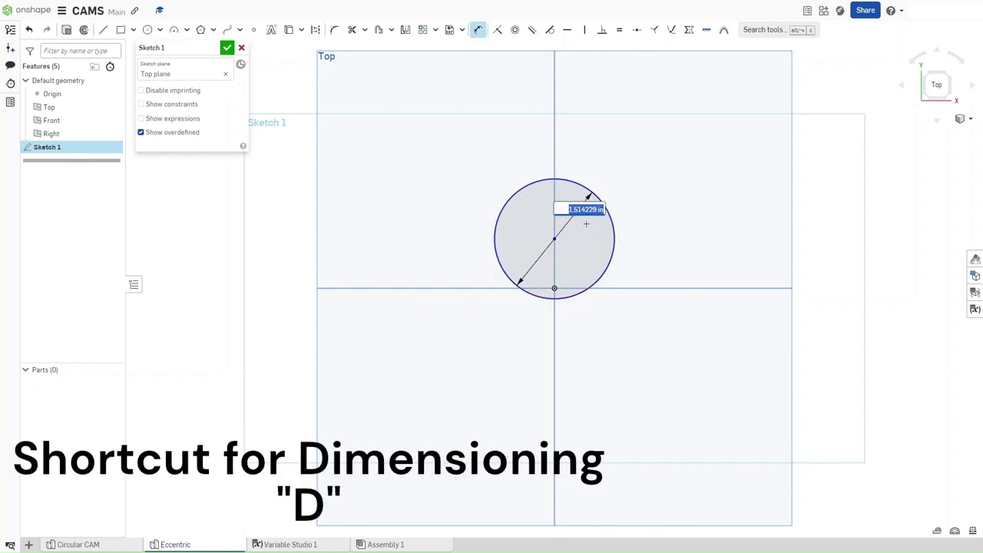
text(#)
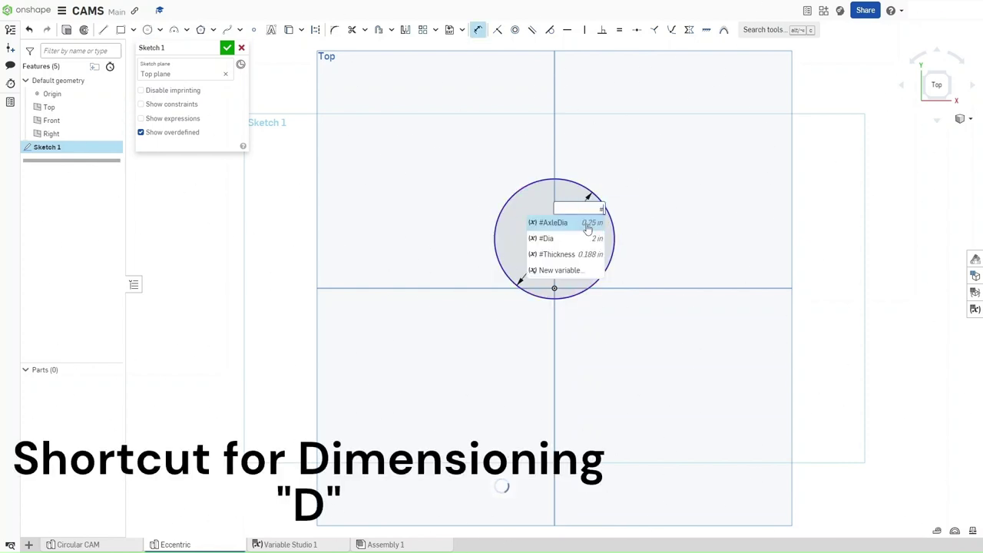
key(Down)
key(Return)
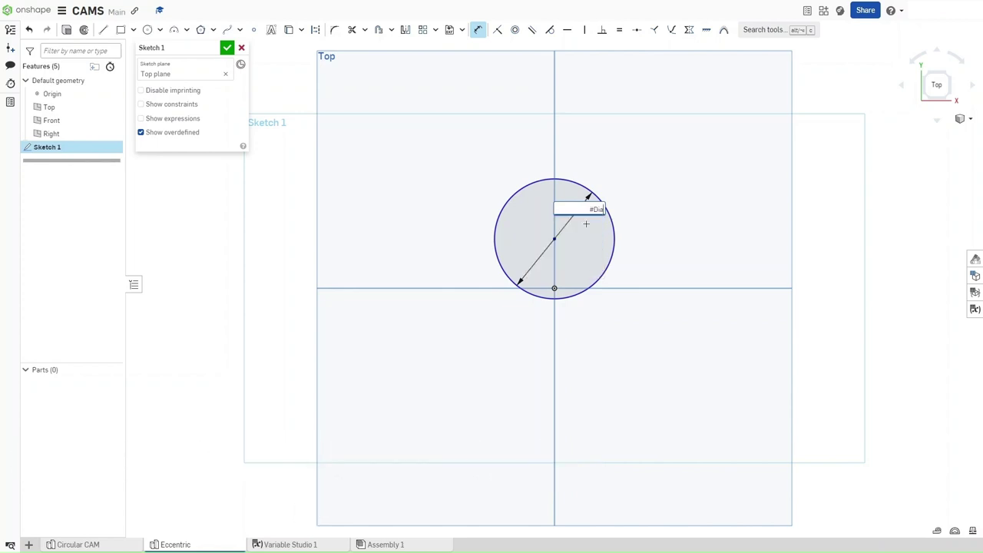
key(Return)
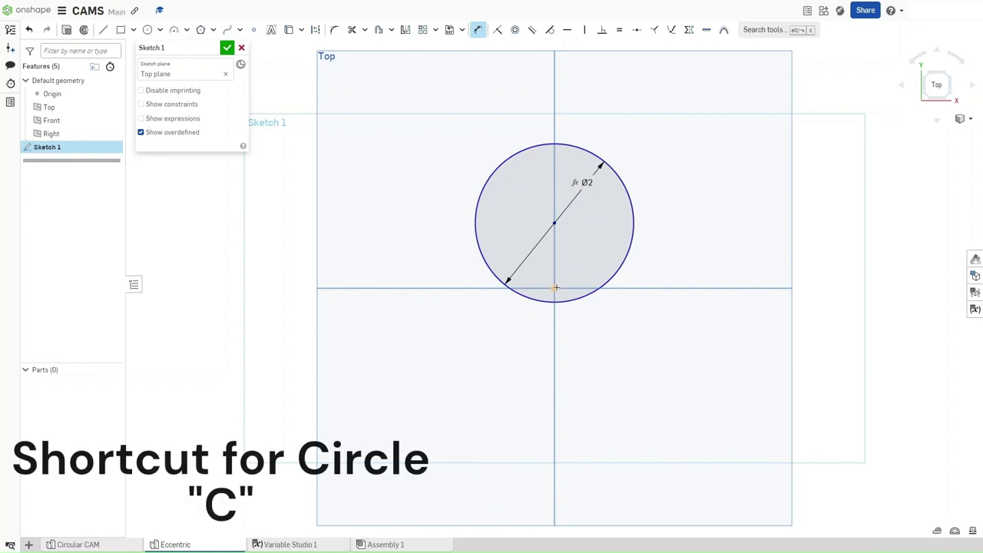
scroll(561, 285, up, 3)
key(c)
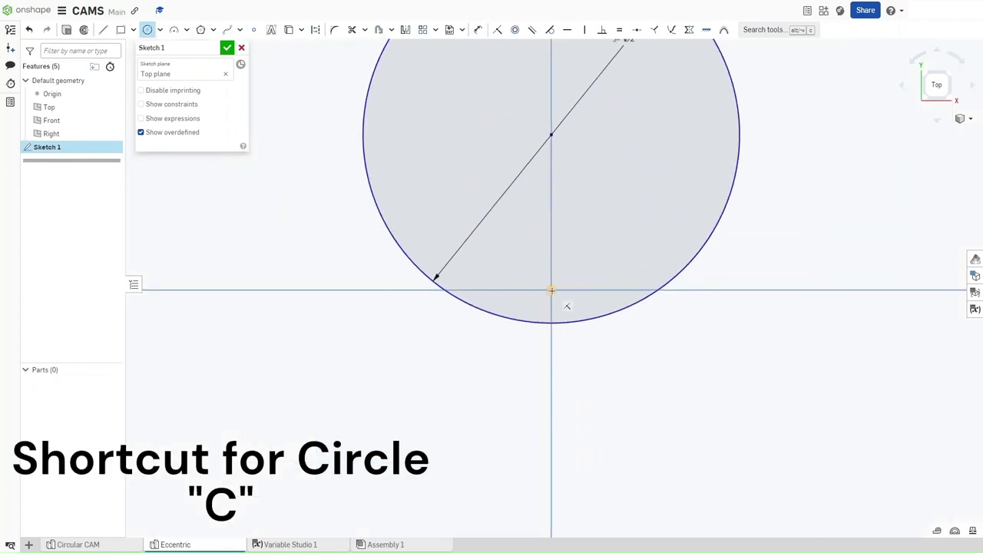
Draw a small circle at the origin with diameter #AxleDia
click(551, 290)
click(584, 273)
key(d)
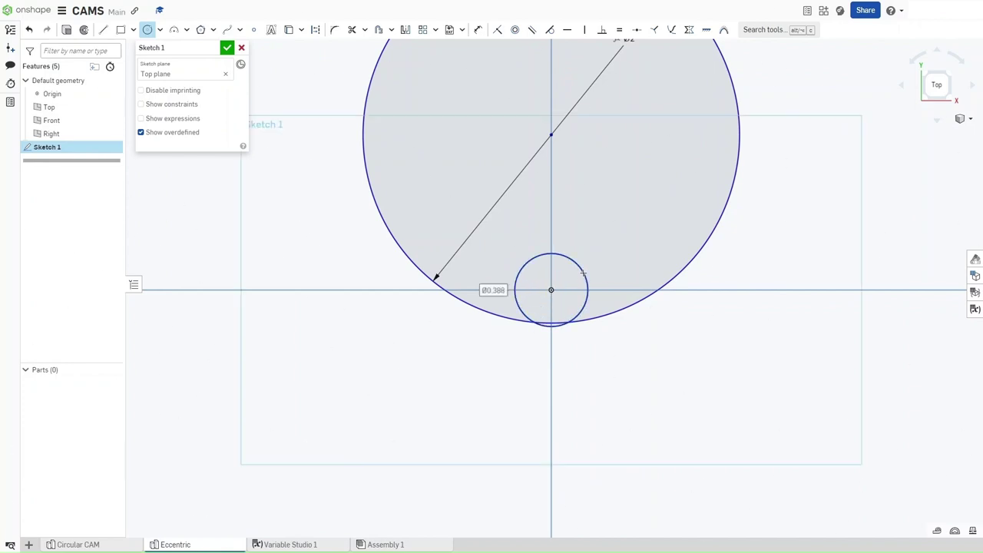
click(583, 273)
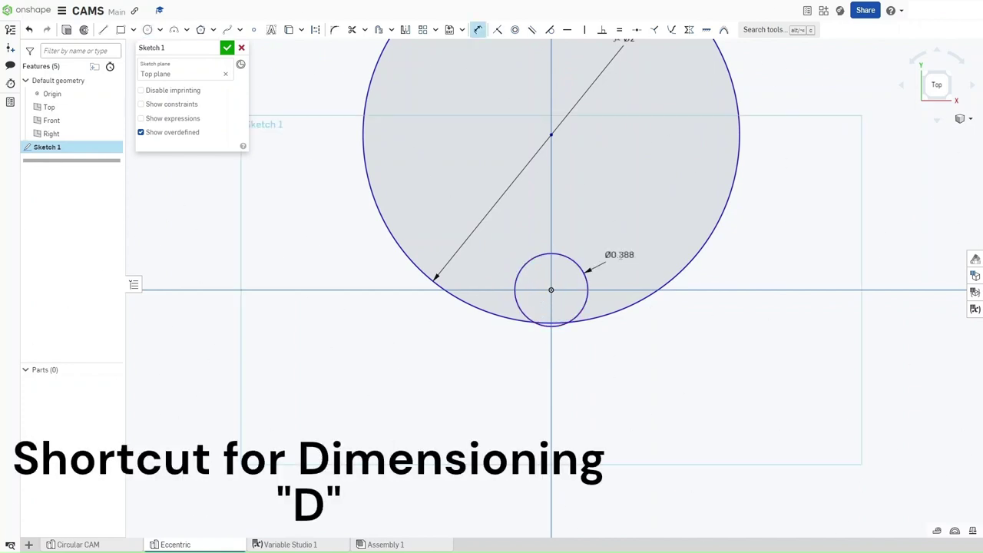
click(619, 254)
text(A)
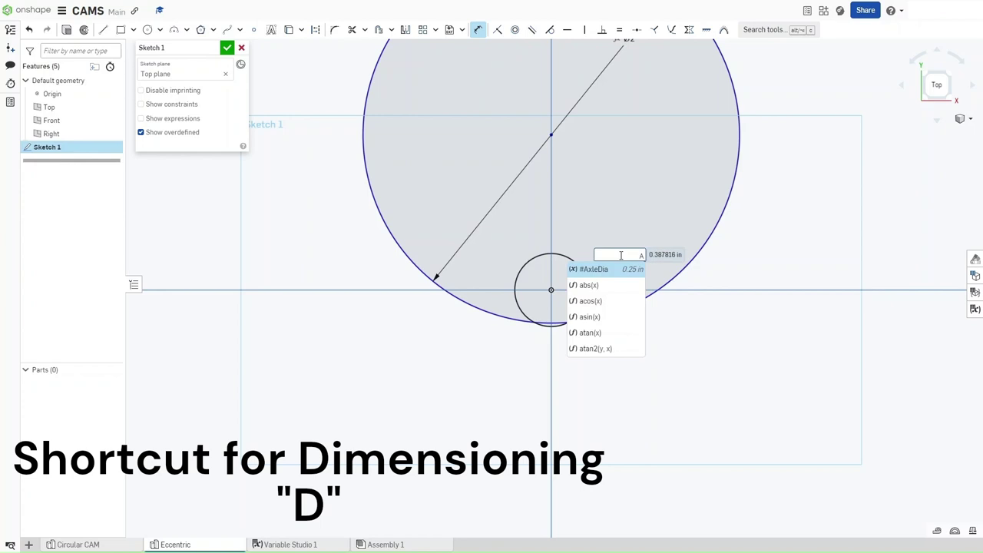
key(Return)
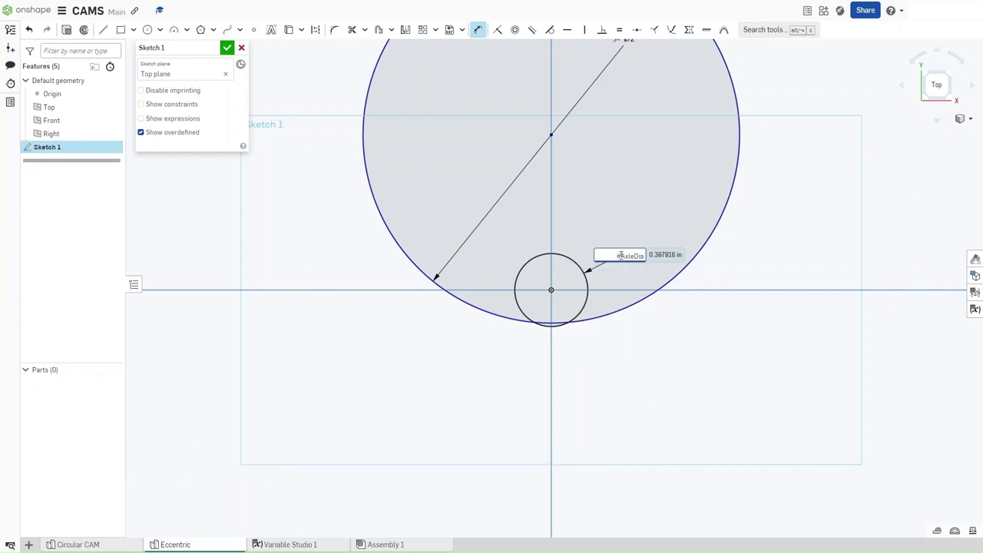
key(Return)
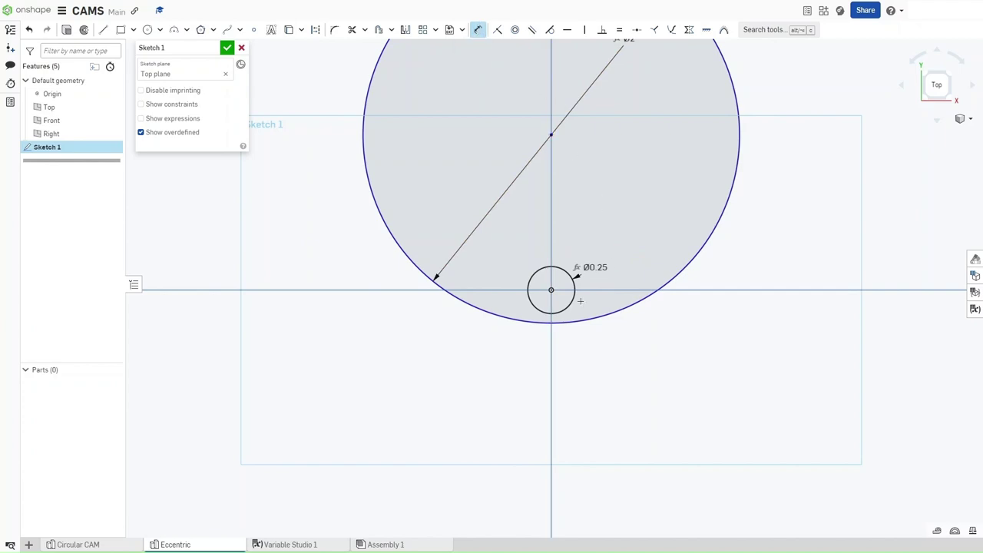
Dimension the vertical distance between the two circle centres as 0.25
click(550, 290)
click(551, 135)
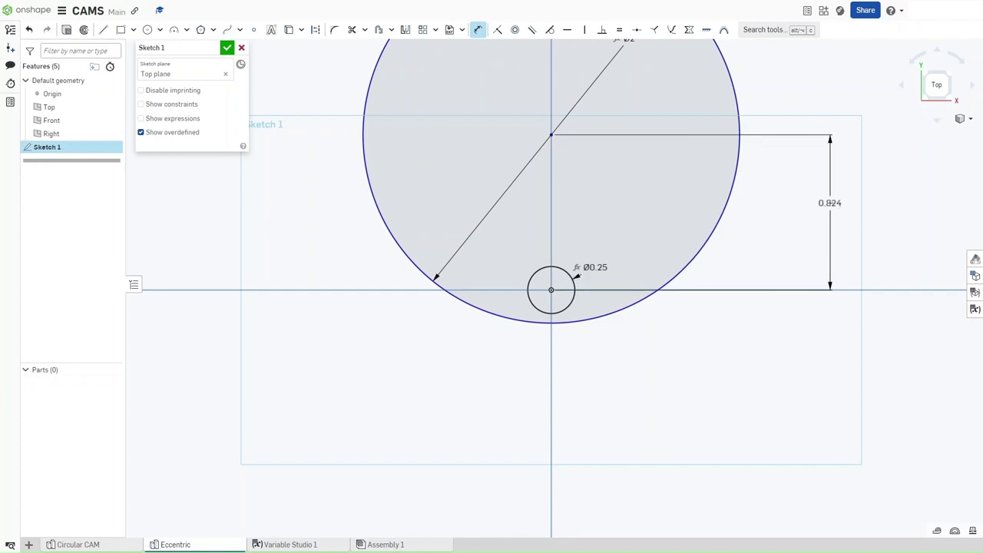
click(826, 202)
middle_drag(796, 203, 743, 276)
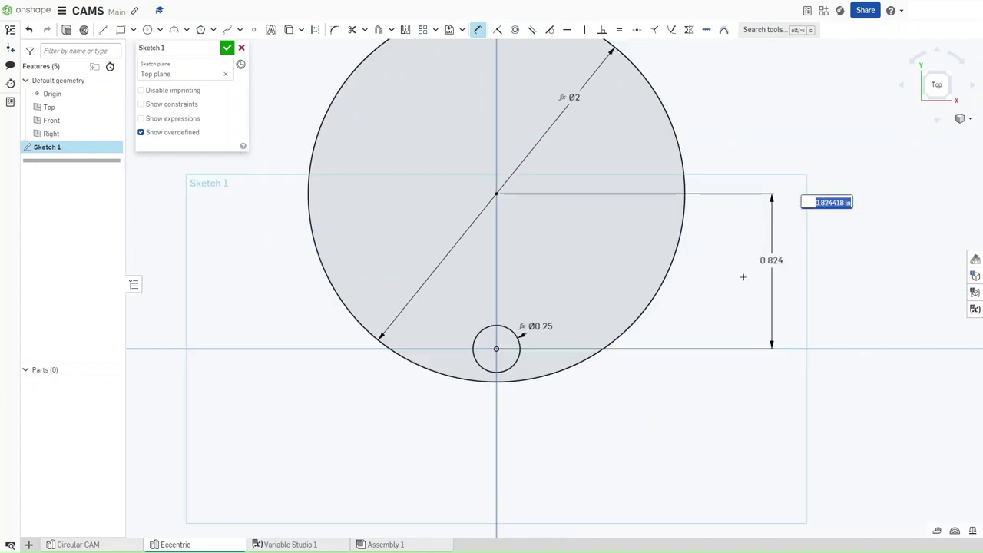
text(0.25)
key(Return)
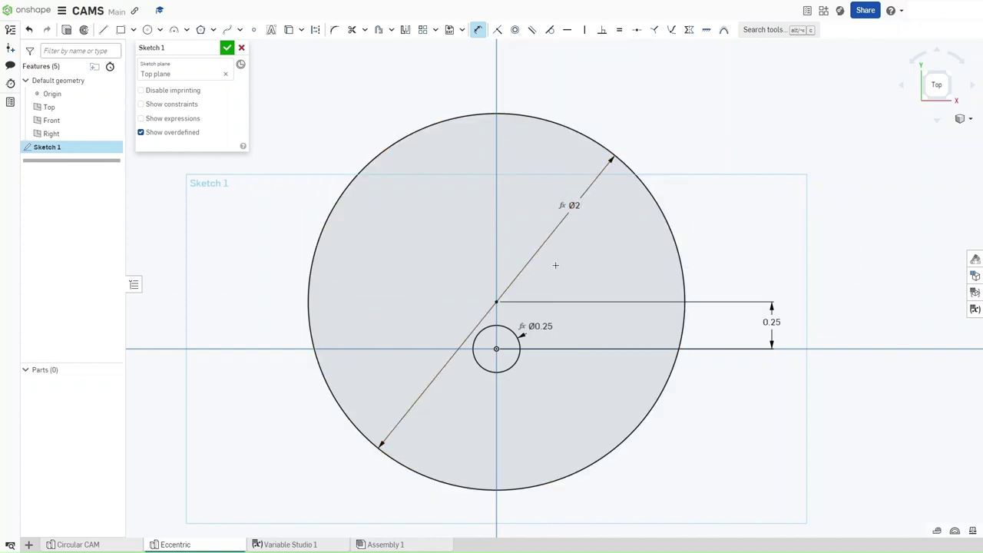
Extrude the eccentric circle region to #Thickness and view the part isometrically
key(Return)
click(527, 267)
key(shift+e)
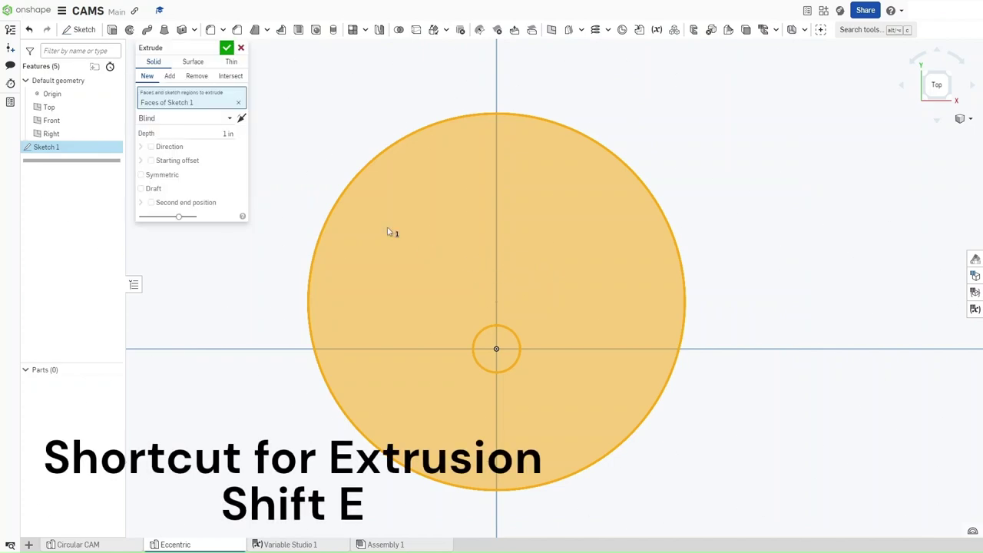
click(210, 134)
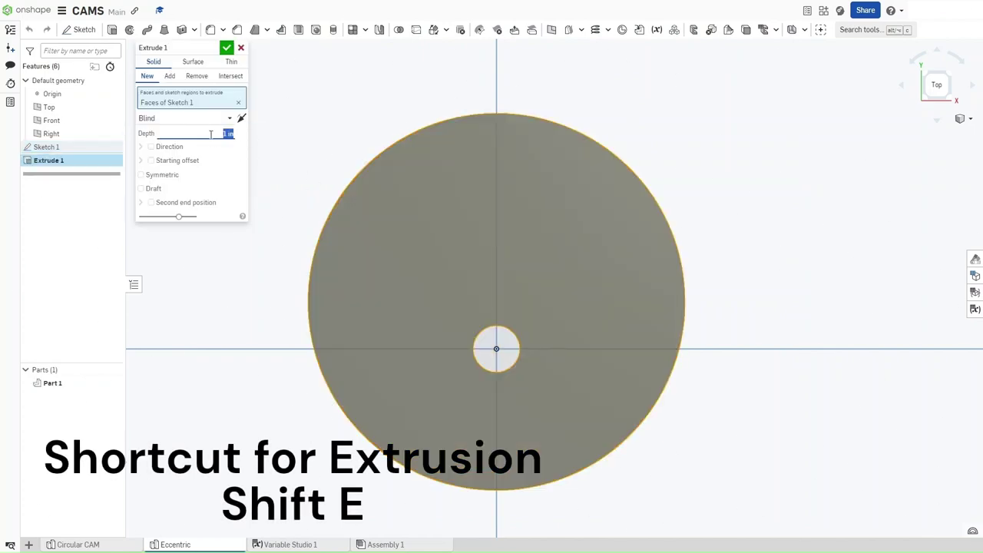
text(T)
key(Return)
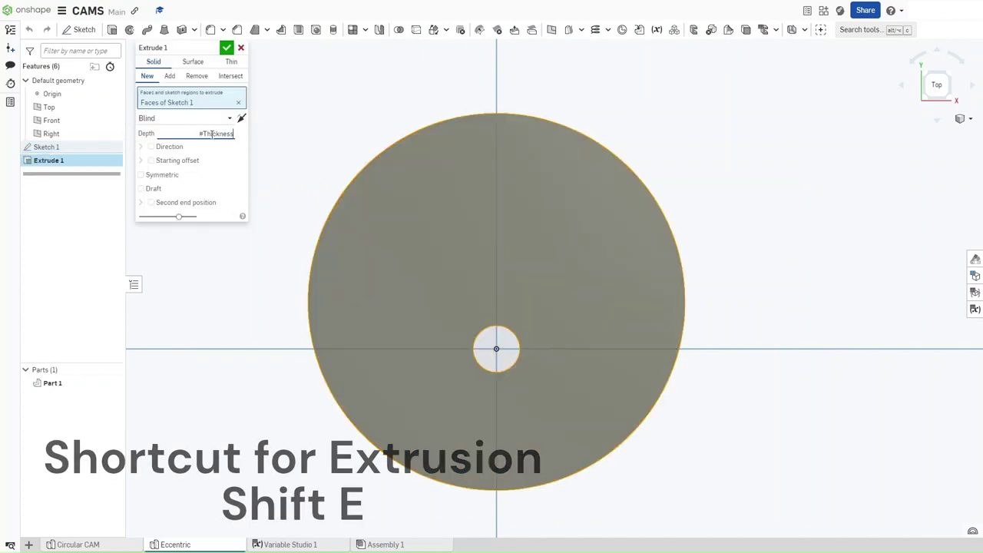
key(Return)
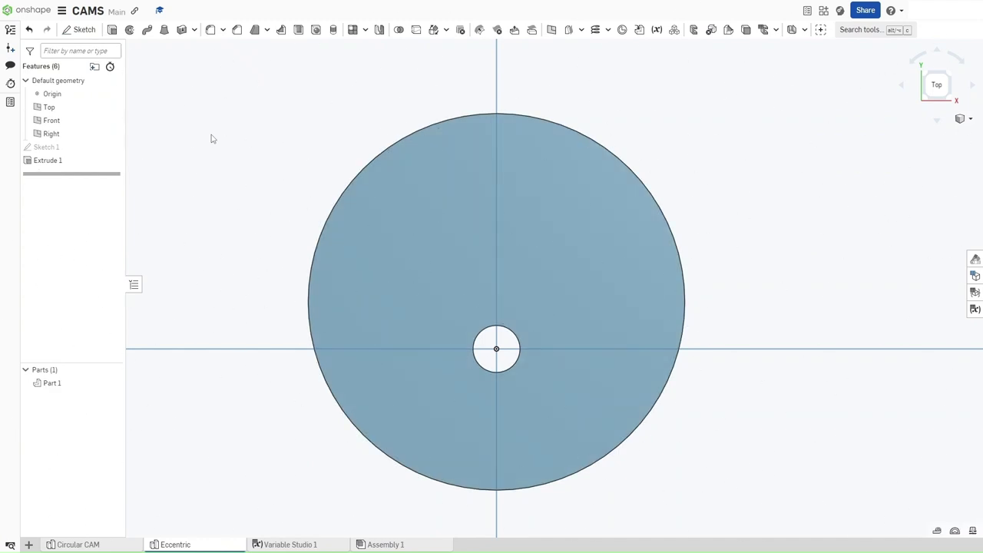
key(shift+7)
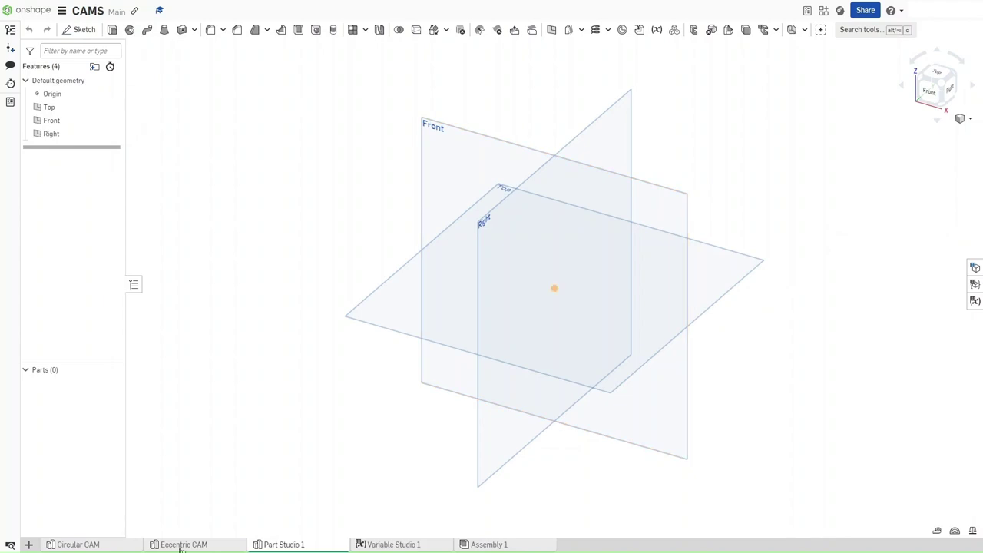
Review Variable Studio 1, then start a sketch on Part Studio 1's Top plane in Top view
click(412, 545)
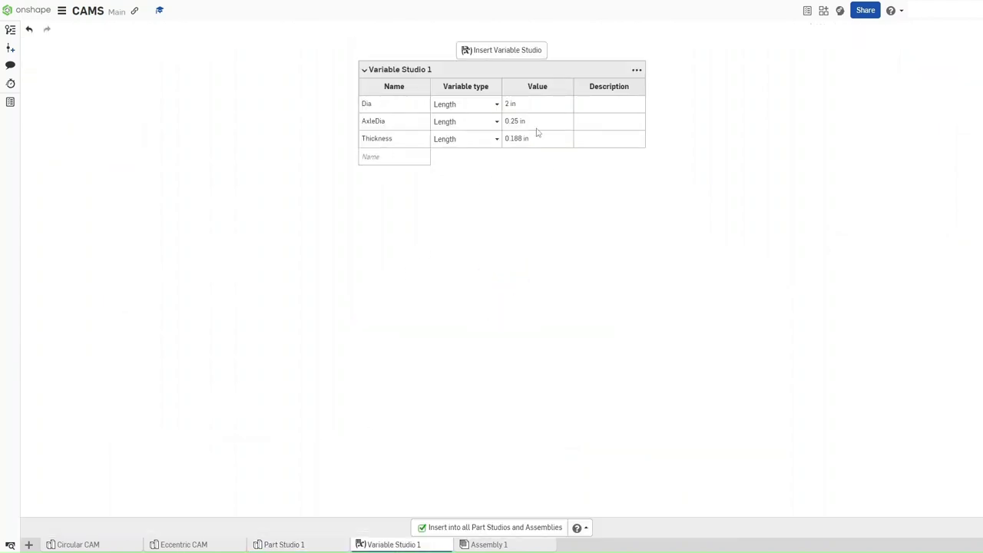
click(291, 546)
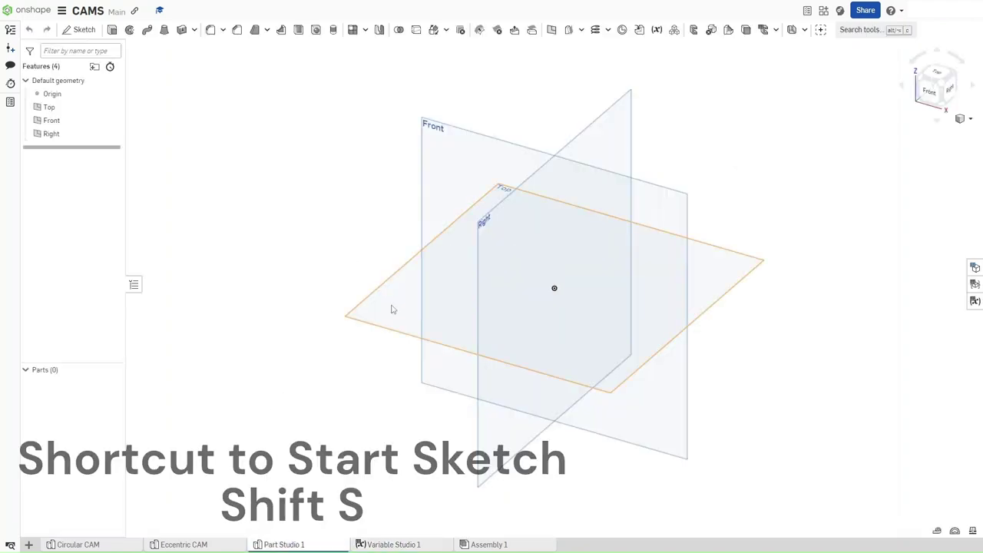
click(379, 309)
key(shift+s)
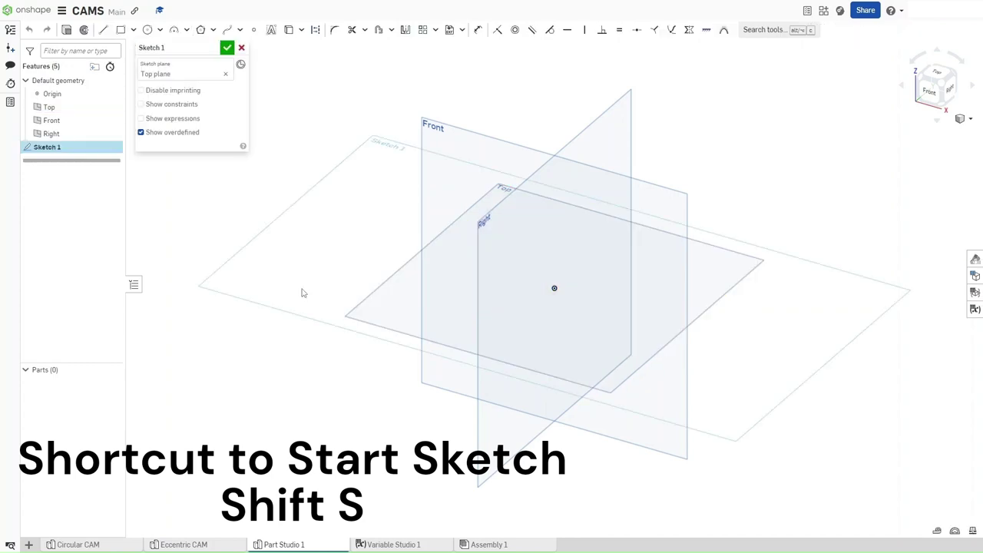
key(shift+5)
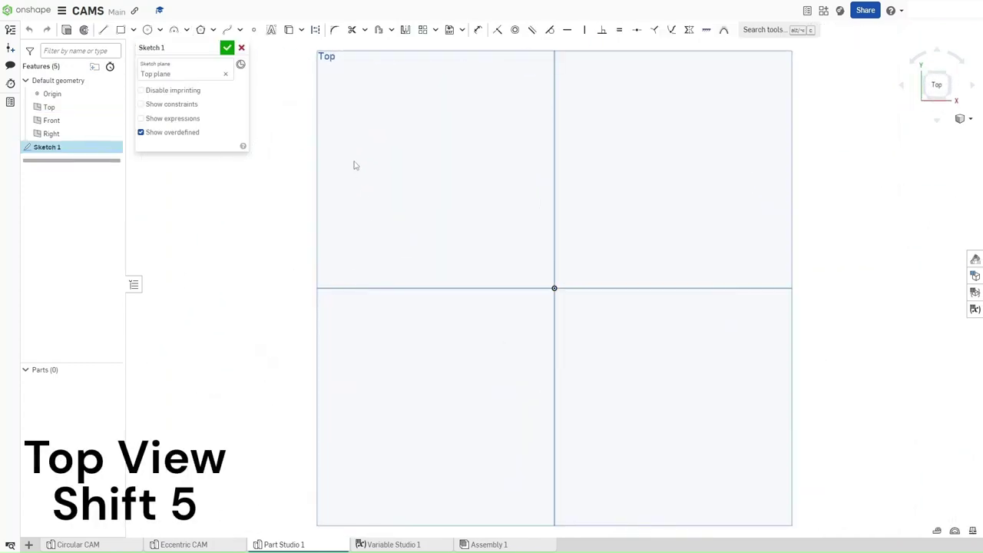
Draw an inscribed hexagon centred on the origin
click(198, 29)
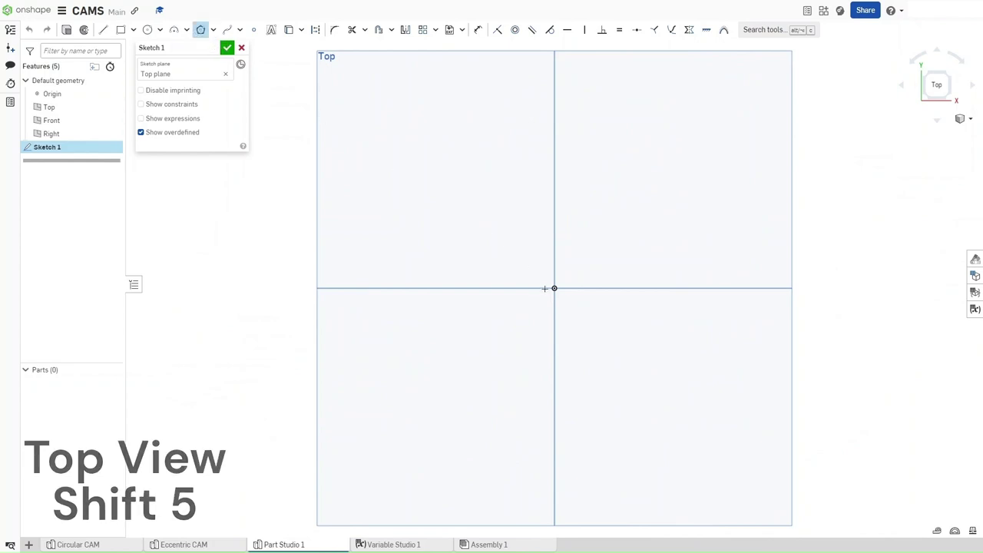
click(555, 288)
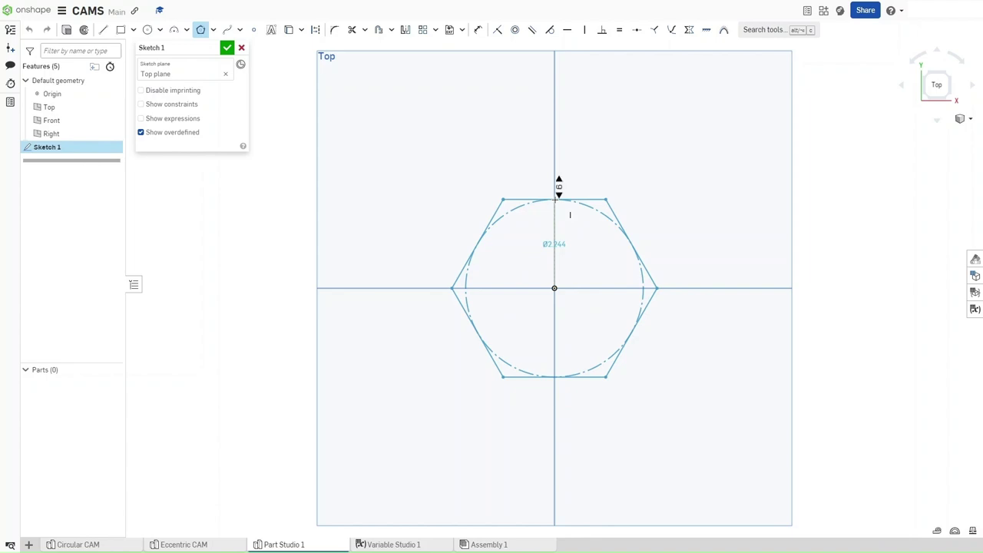
scroll(556, 198, down, 3)
scroll(556, 198, up, 2)
scroll(557, 198, up, 1)
click(556, 198)
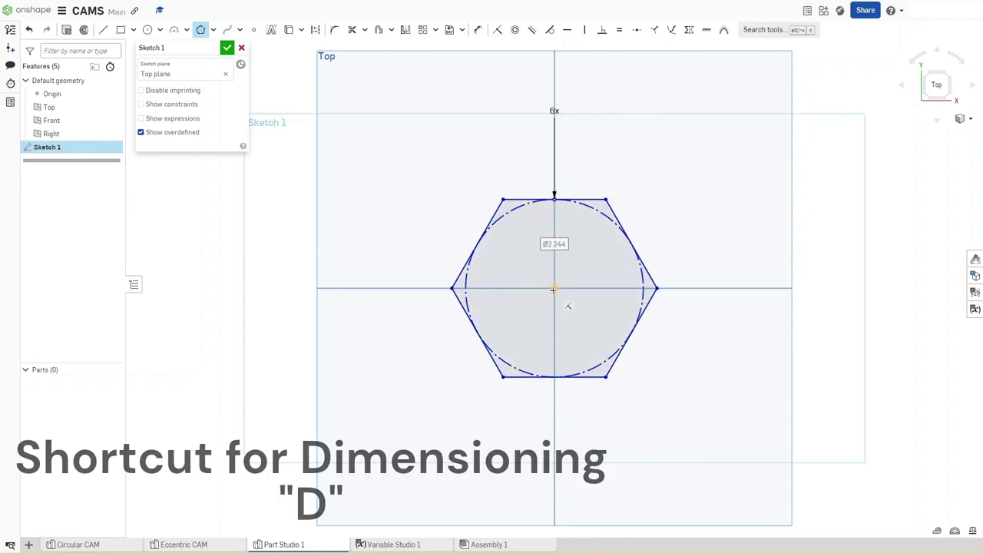
Dimension the hexagon's construction circle to #Dia, removing a stray vertical distance dimension
key(d)
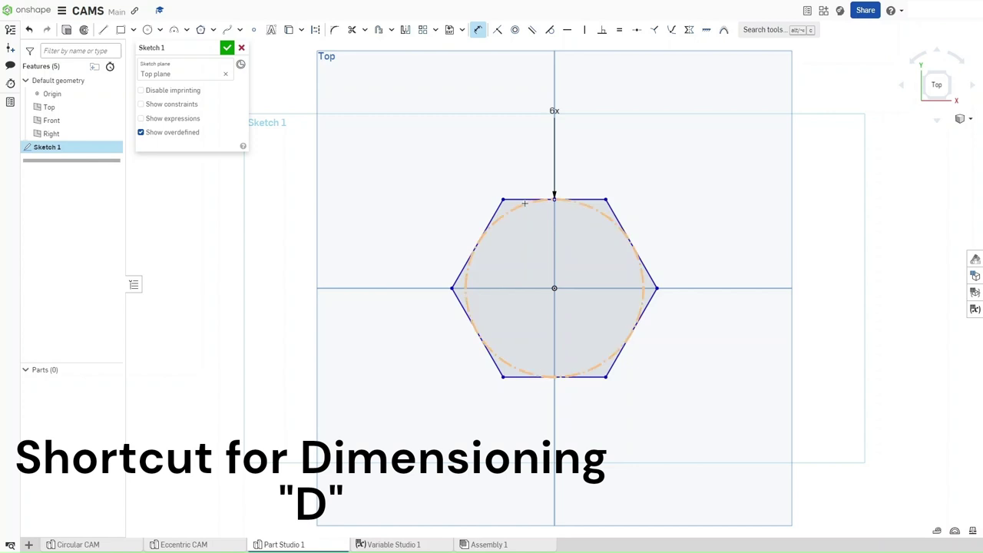
click(524, 203)
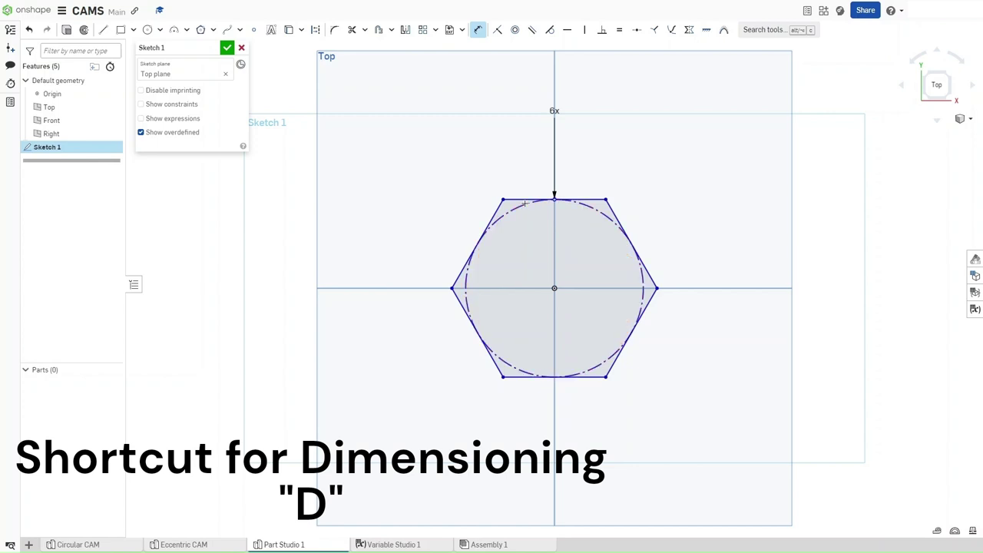
click(427, 196)
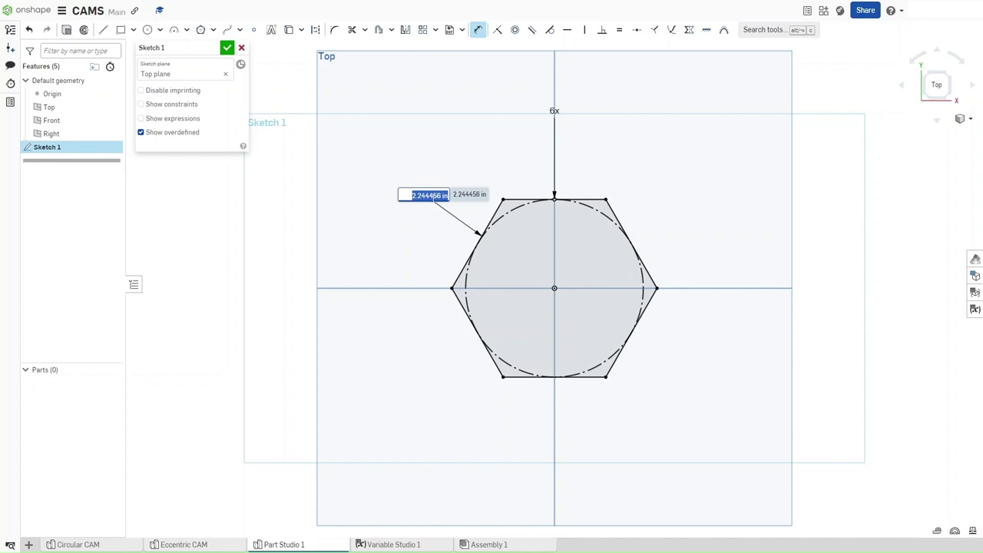
text(#D)
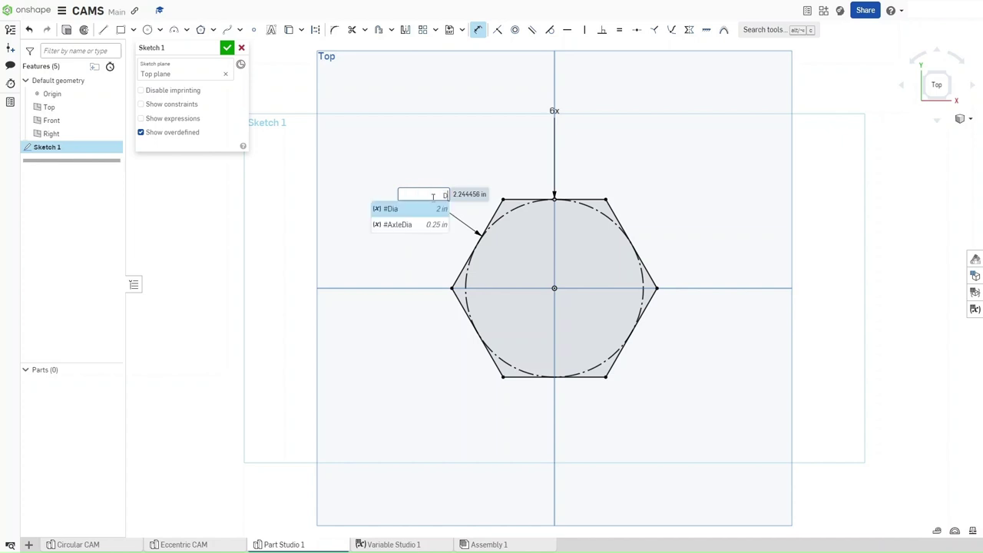
key(Return)
key(Return)
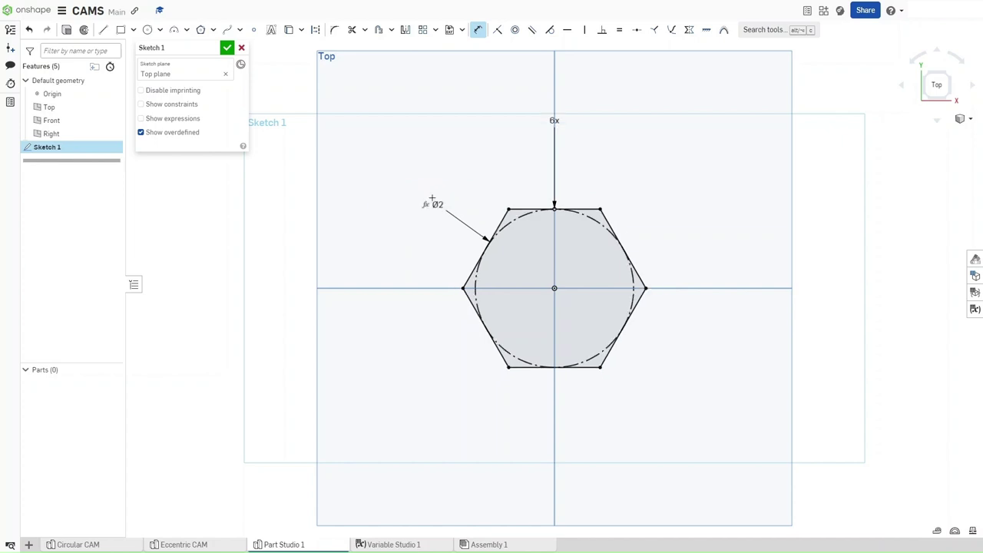
click(573, 208)
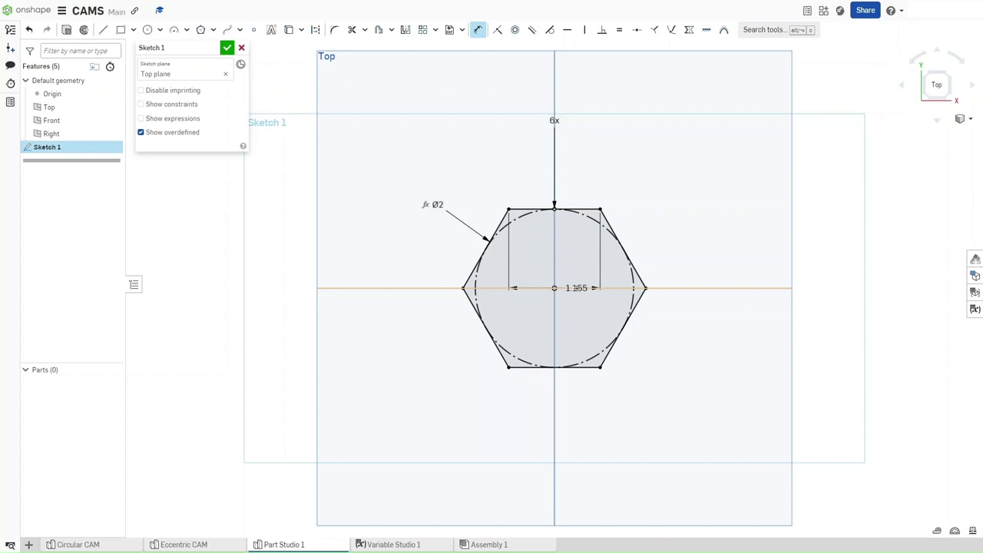
click(576, 289)
click(670, 251)
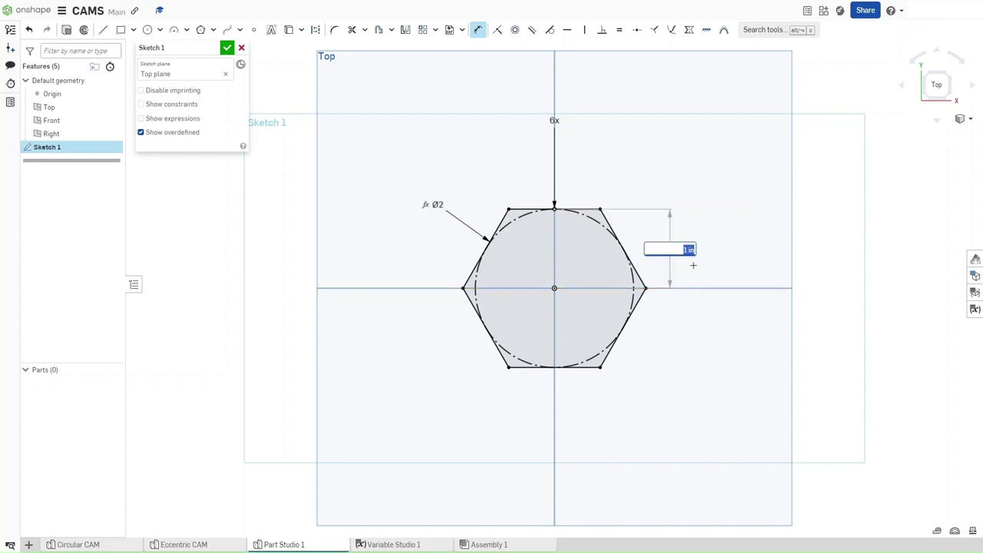
key(Return)
key(ctrl+z)
Add a circle at the origin with its diameter driven by #AxleDia (Ø0.25)
key(c)
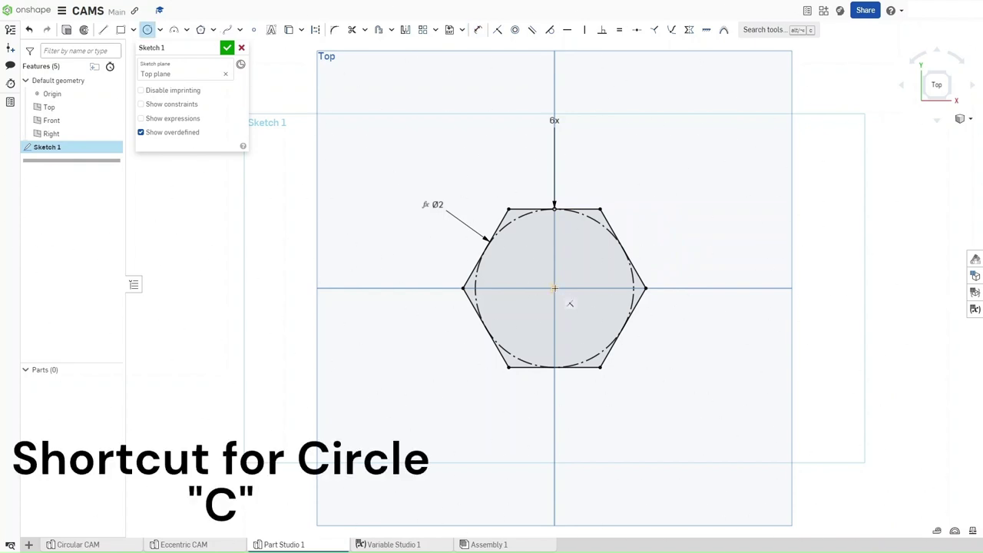
click(553, 288)
click(565, 279)
key(u)
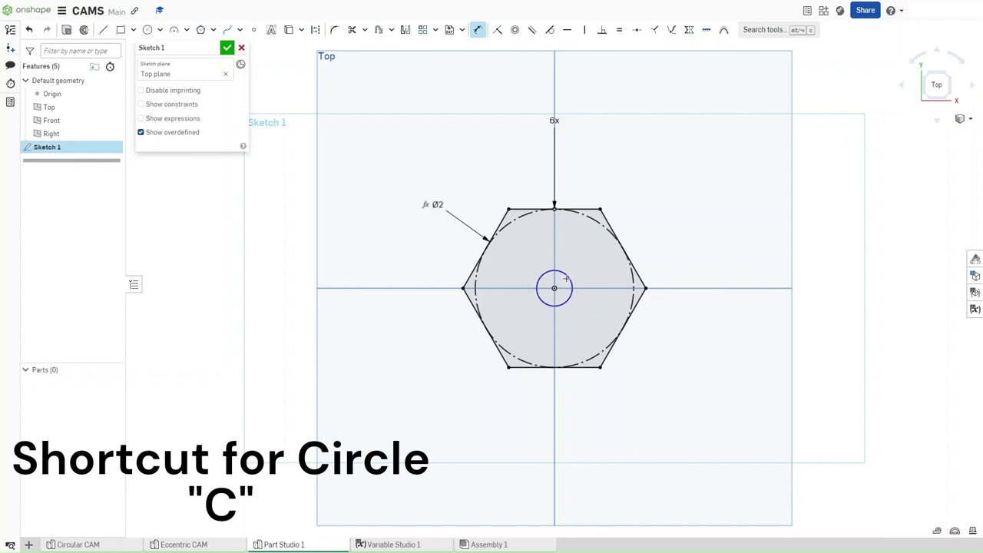
click(568, 276)
click(581, 259)
text(A)
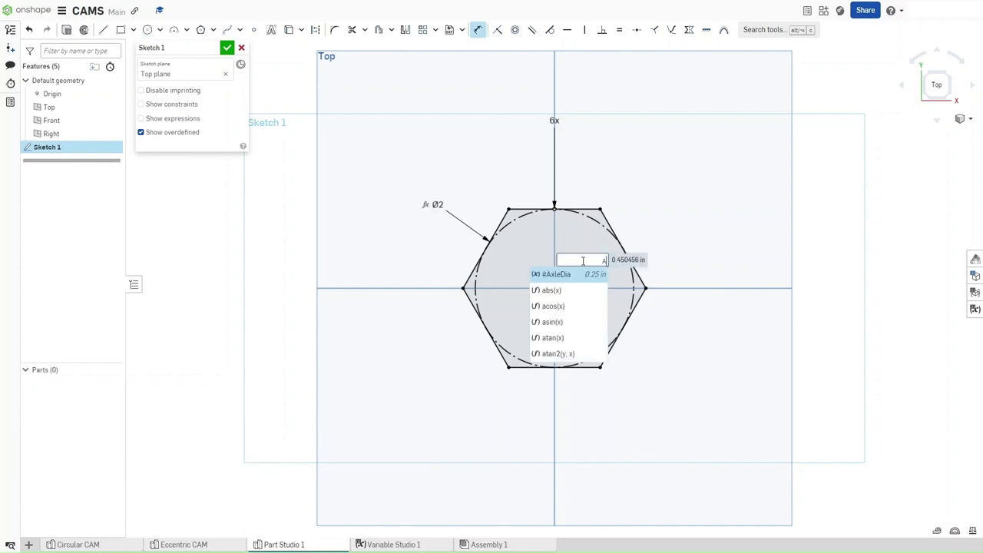
key(Return)
key(Return)
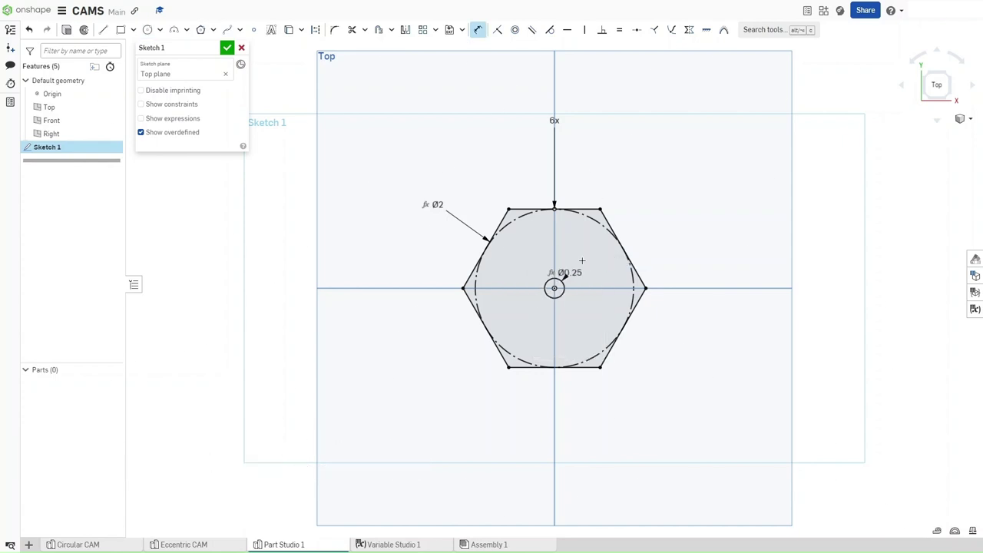
key(shift+e)
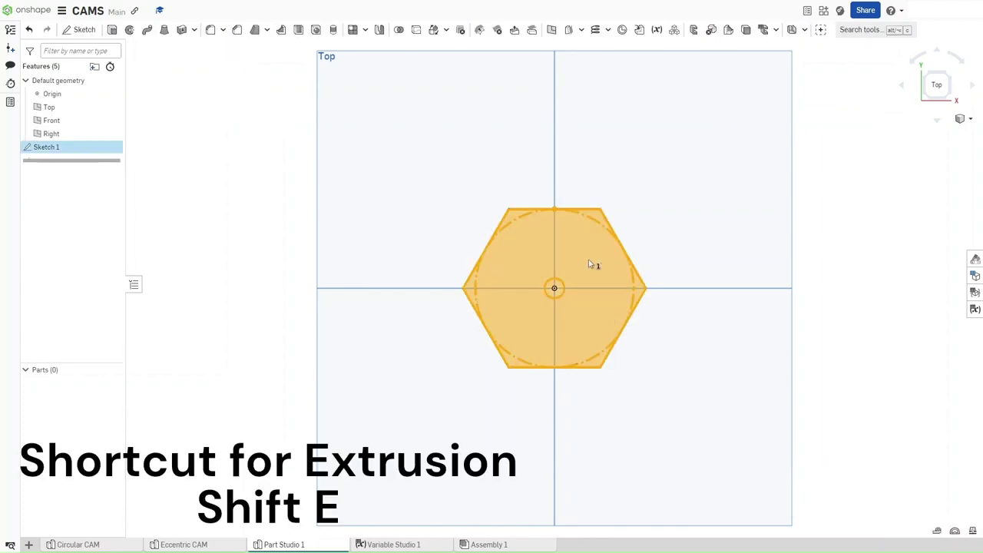
Extrude the hexagon sketch to #Thickness and view the part isometrically
click(194, 133)
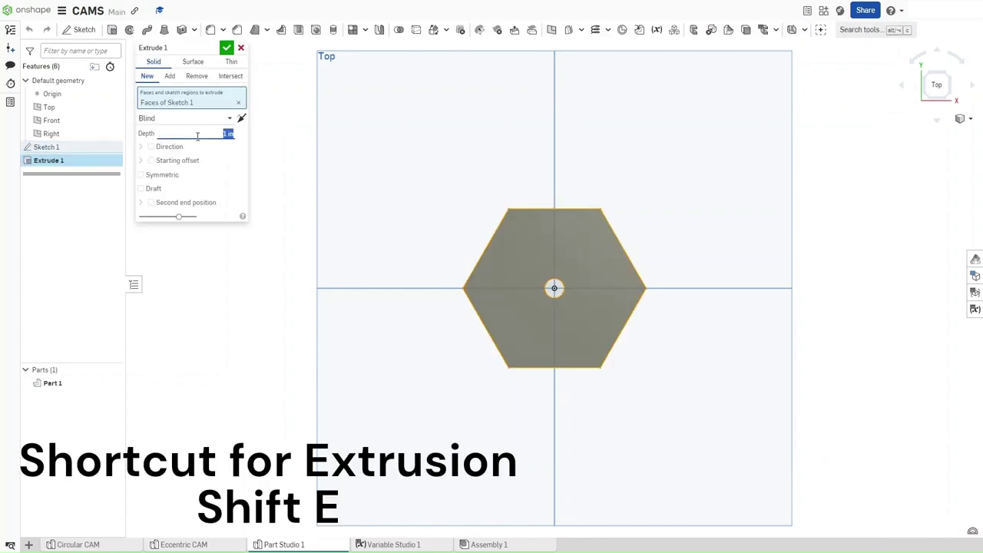
text(Thic)
key(Return)
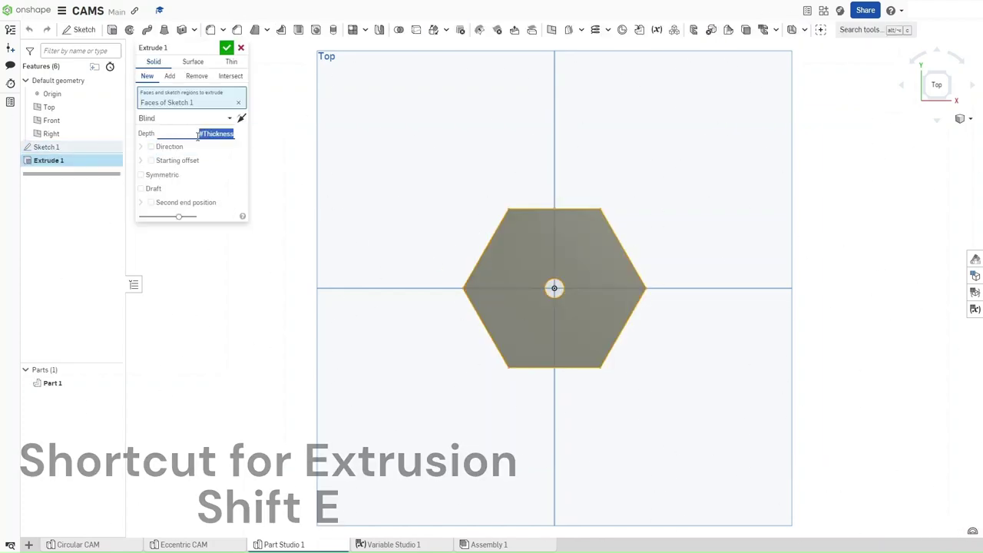
key(Return)
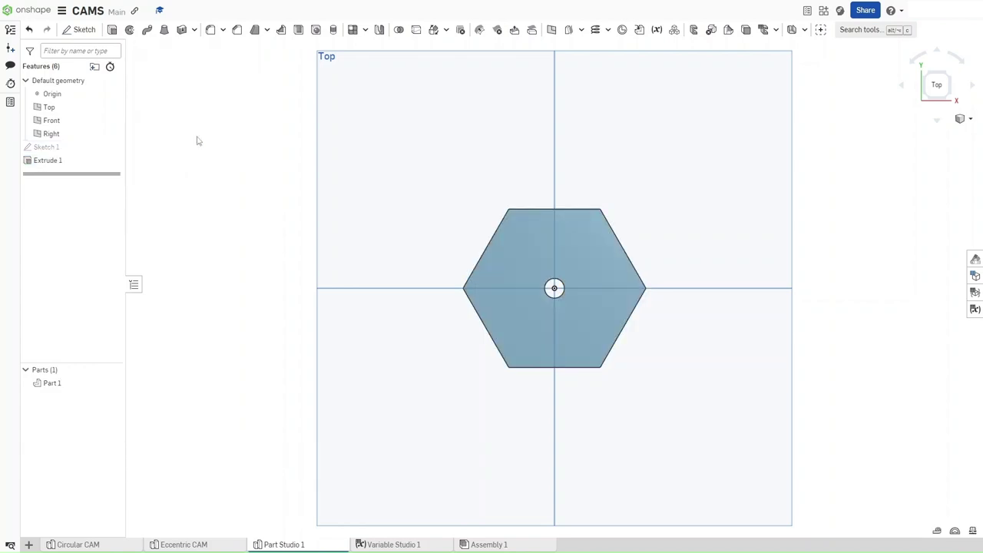
key(shift+7)
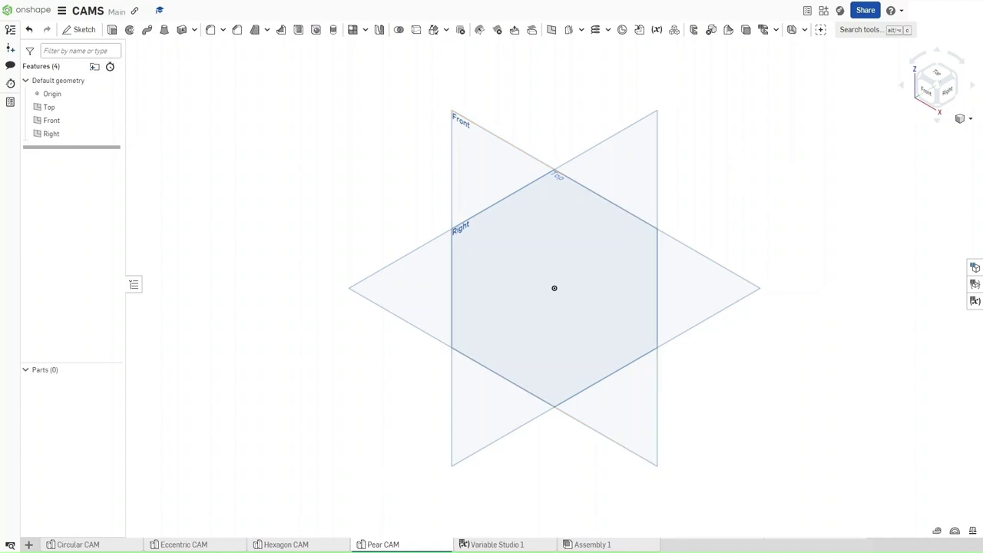
Check Variable Studio 1, then start a Top-plane sketch in Pear CAM viewed from above
click(483, 543)
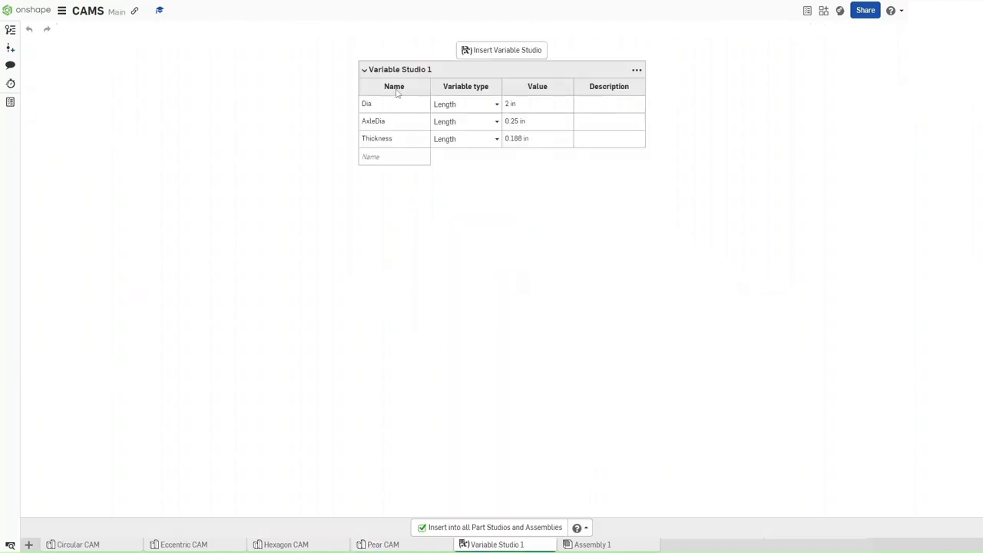
click(383, 544)
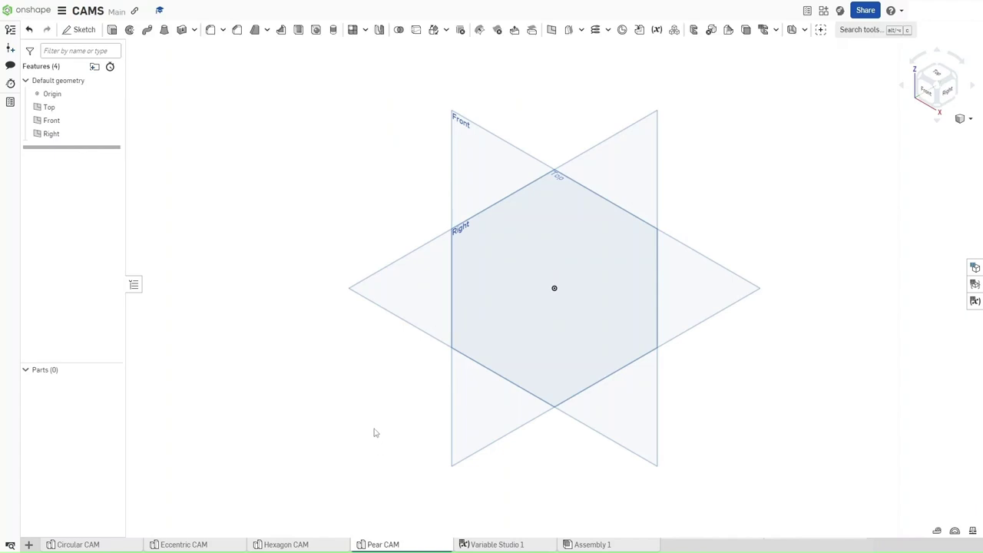
click(377, 282)
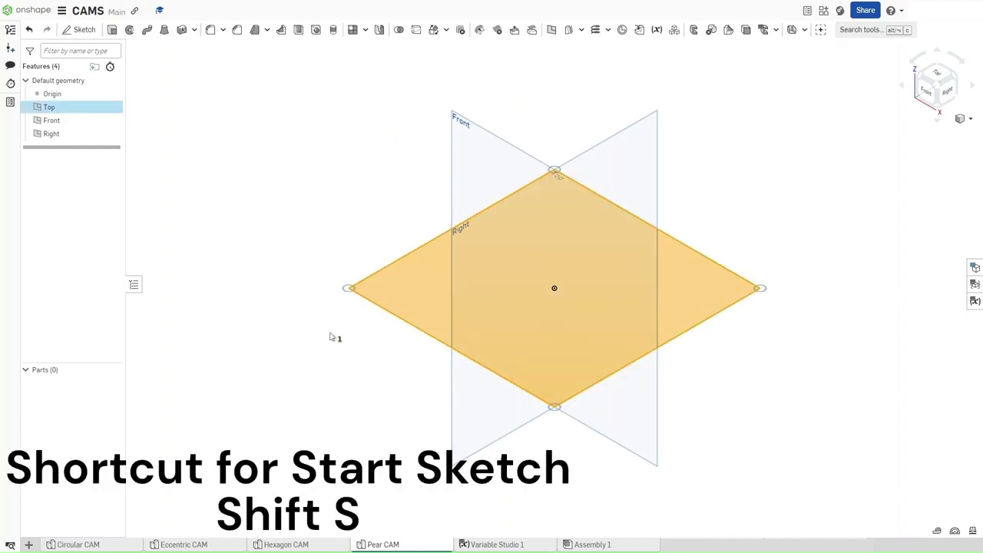
key(shift+s)
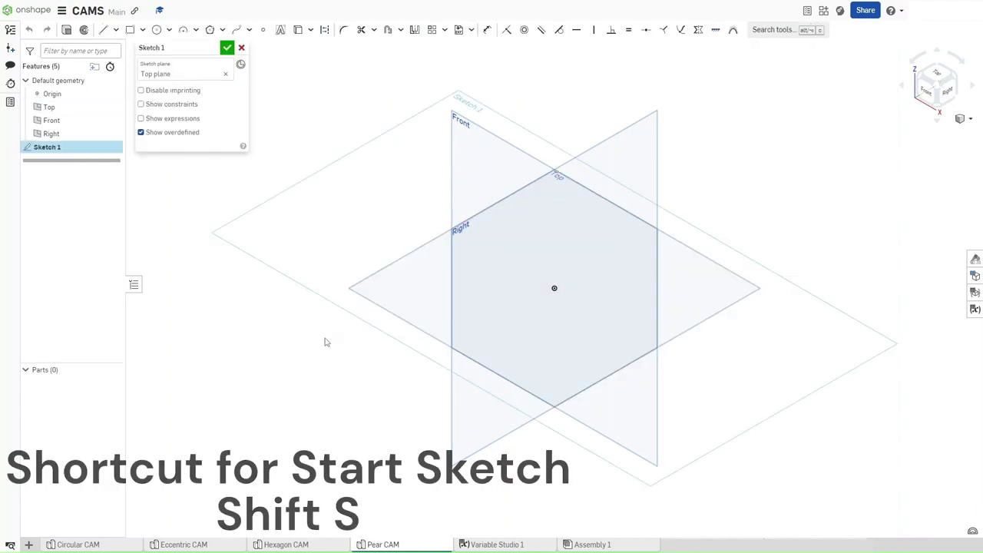
key(shift+5)
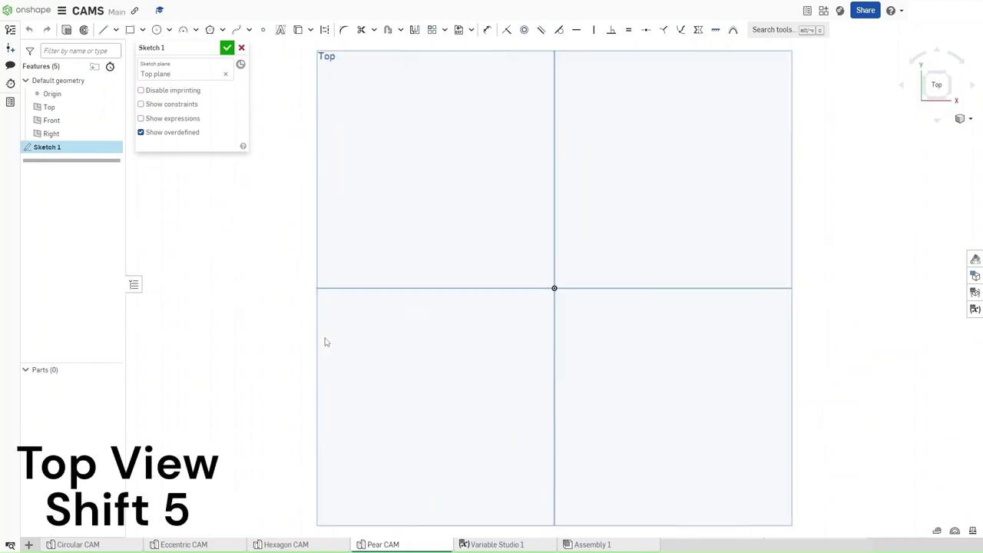
key(c)
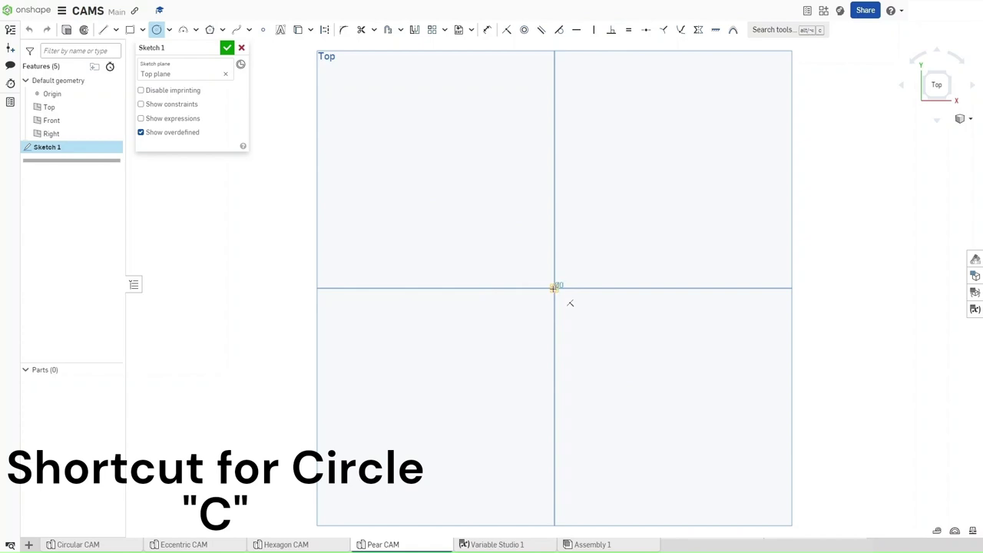
Draw concentric circles at the origin (about 1.971 and 1.026) and a ~0.756 circle above
click(554, 288)
click(481, 315)
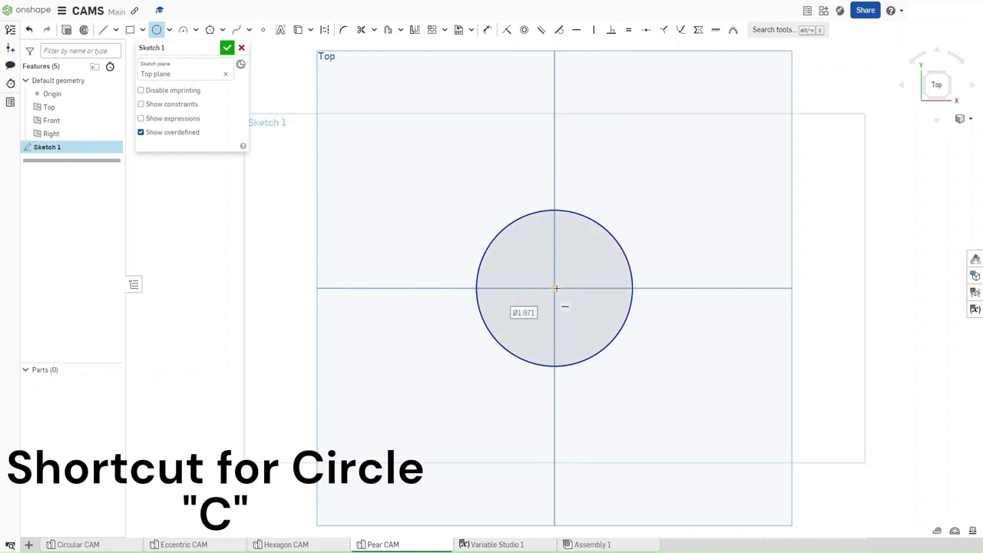
click(555, 288)
click(594, 288)
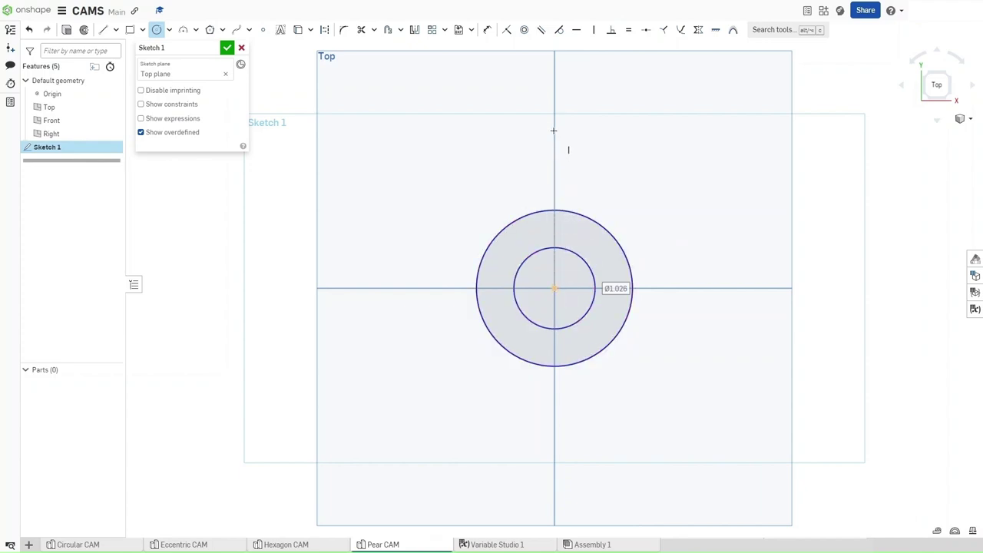
click(555, 101)
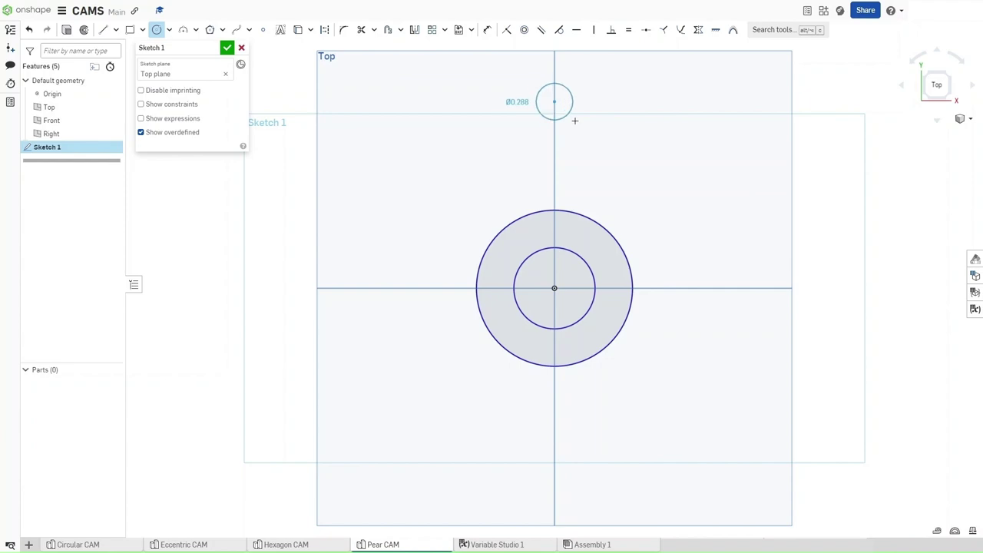
click(575, 122)
middle_drag(574, 121, 514, 188)
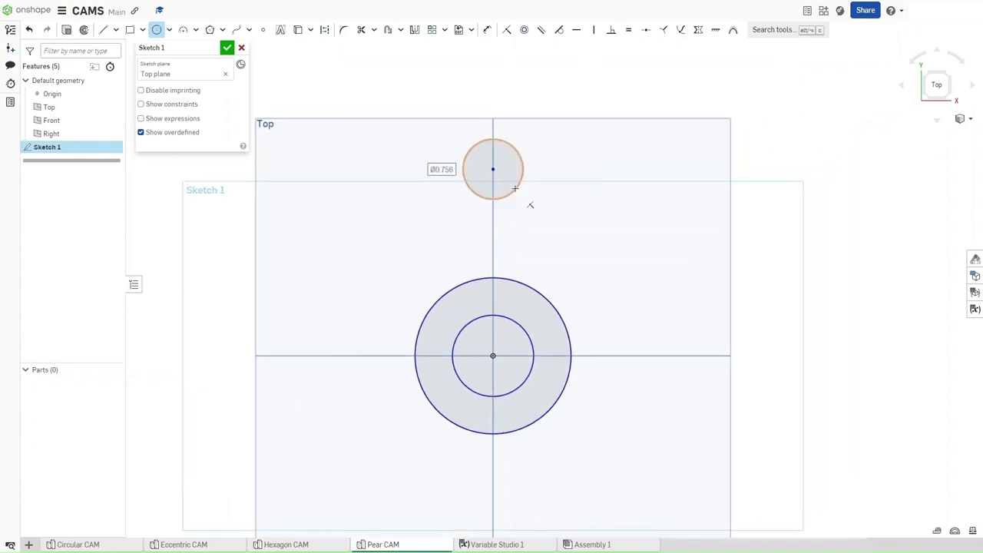
Draw left and right lines joining the small circle to the large circle
key(l)
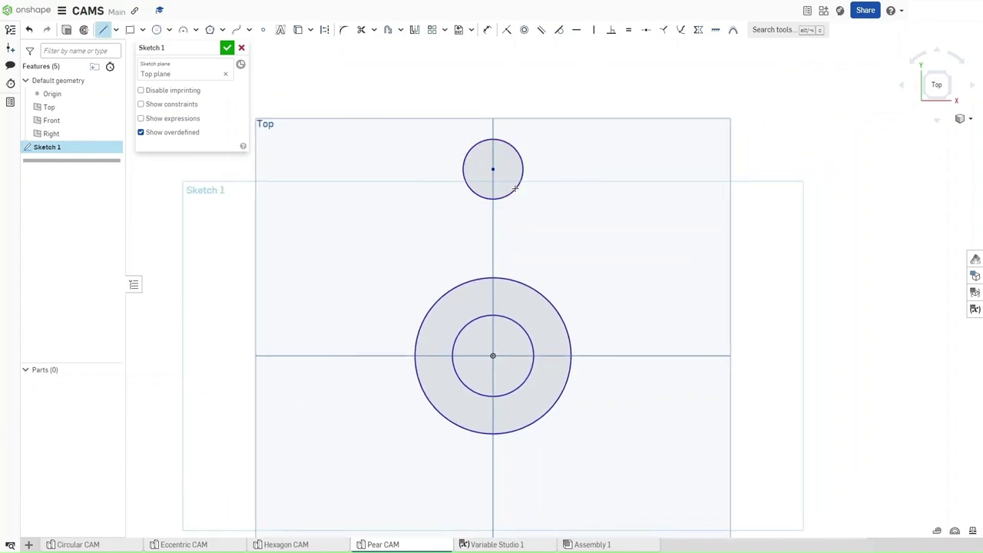
click(463, 162)
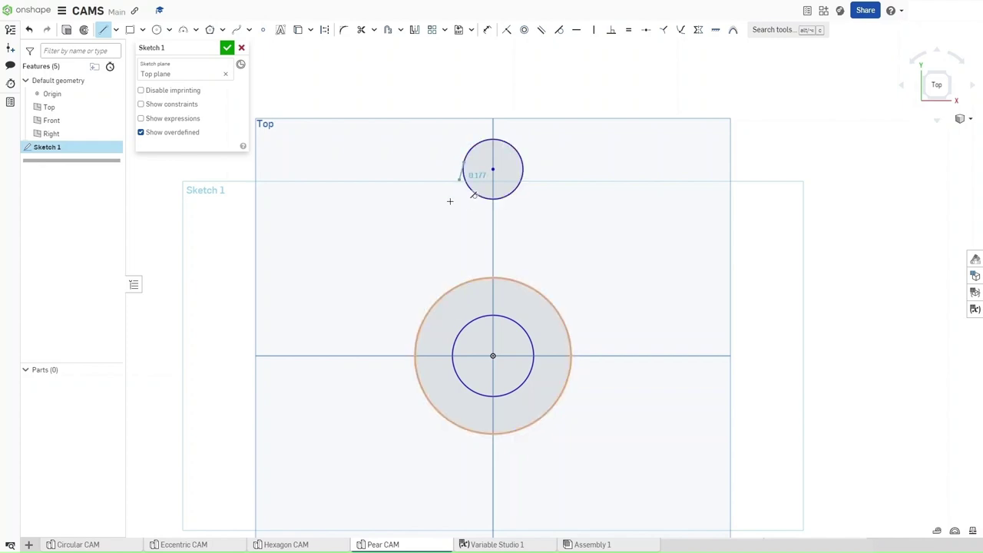
click(426, 315)
key(Escape)
key(l)
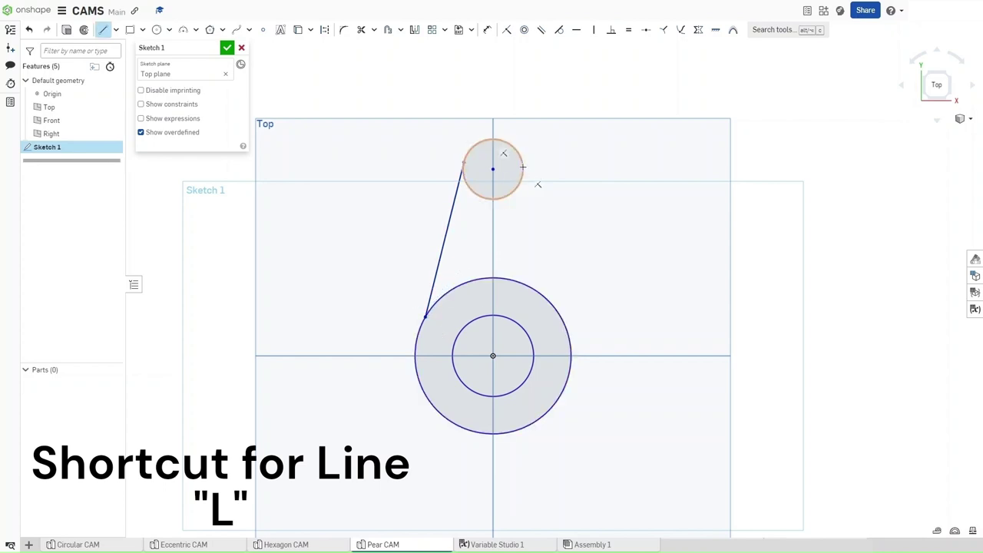
click(524, 170)
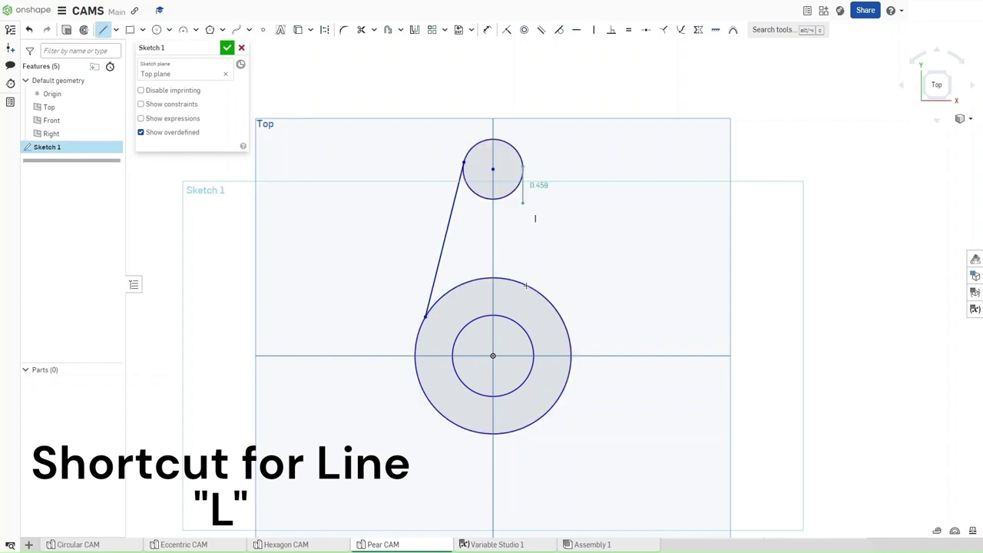
click(556, 311)
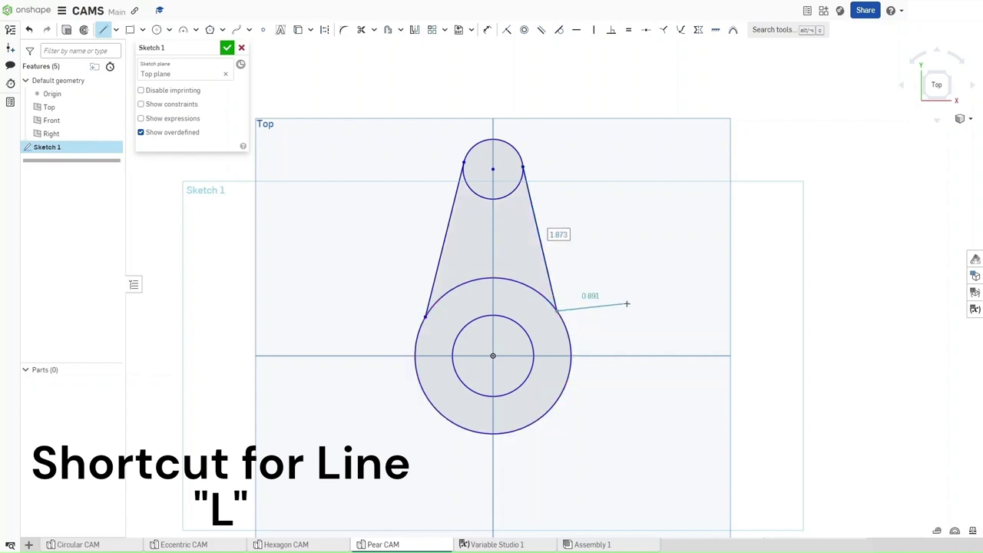
Make both side lines tangent to the large and small circles
key(t)
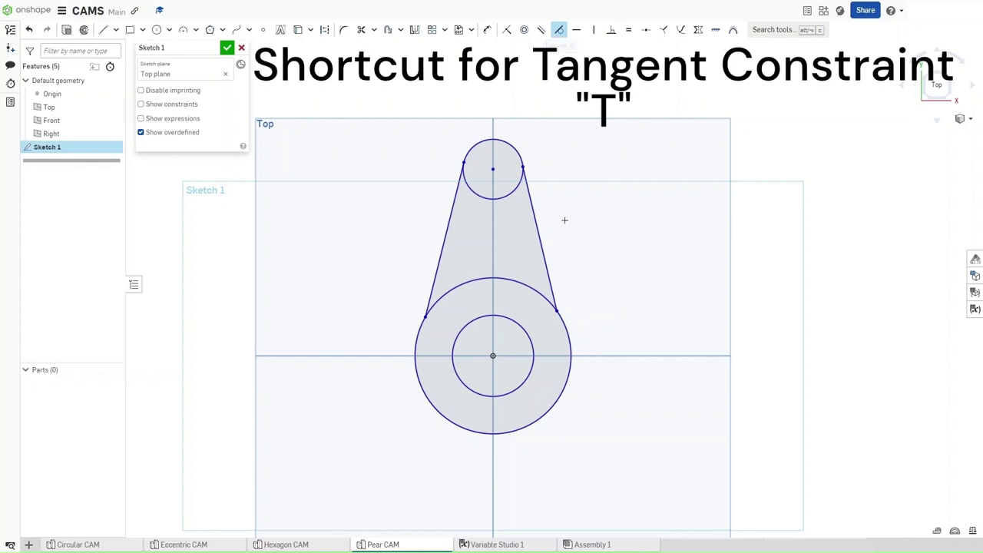
click(552, 293)
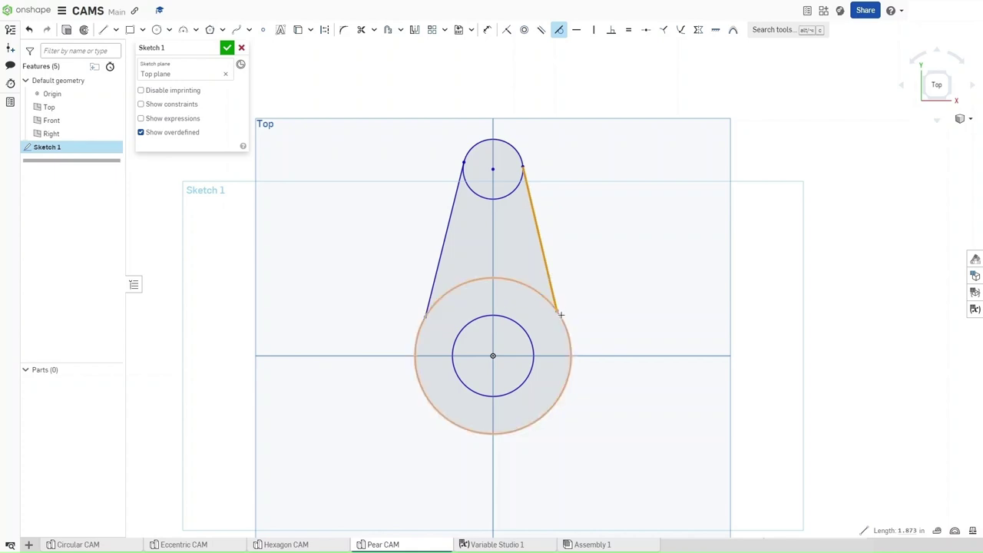
click(557, 314)
click(536, 195)
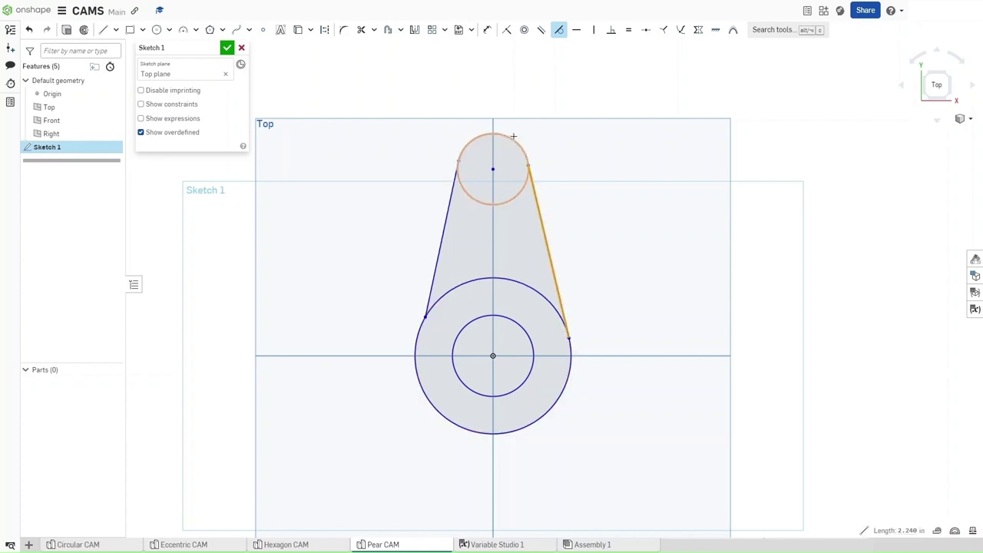
click(513, 136)
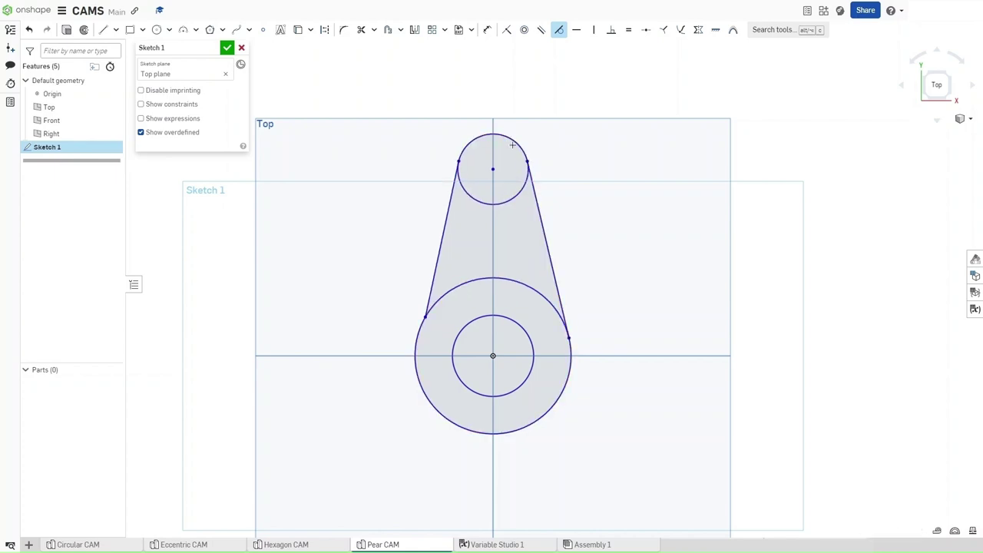
click(458, 177)
click(460, 178)
click(453, 223)
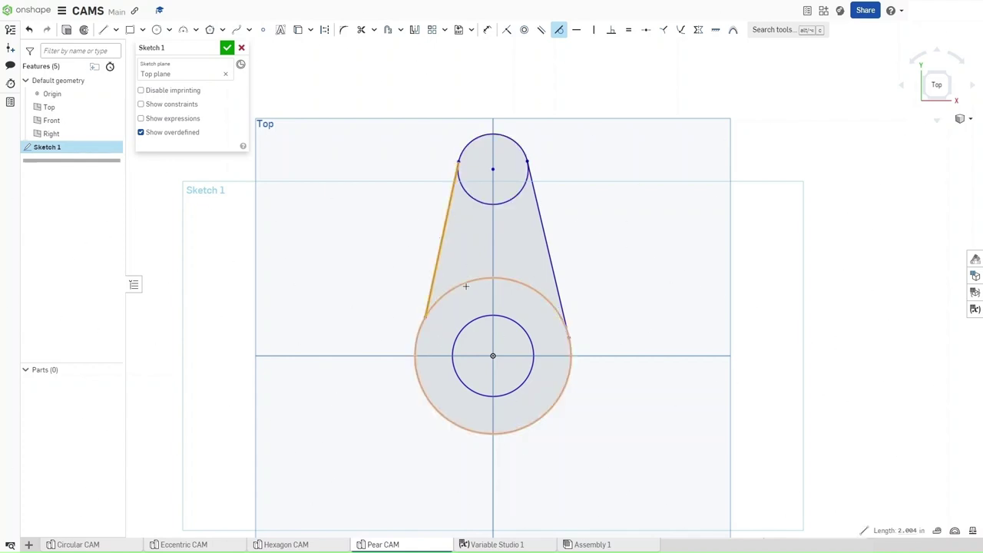
click(464, 286)
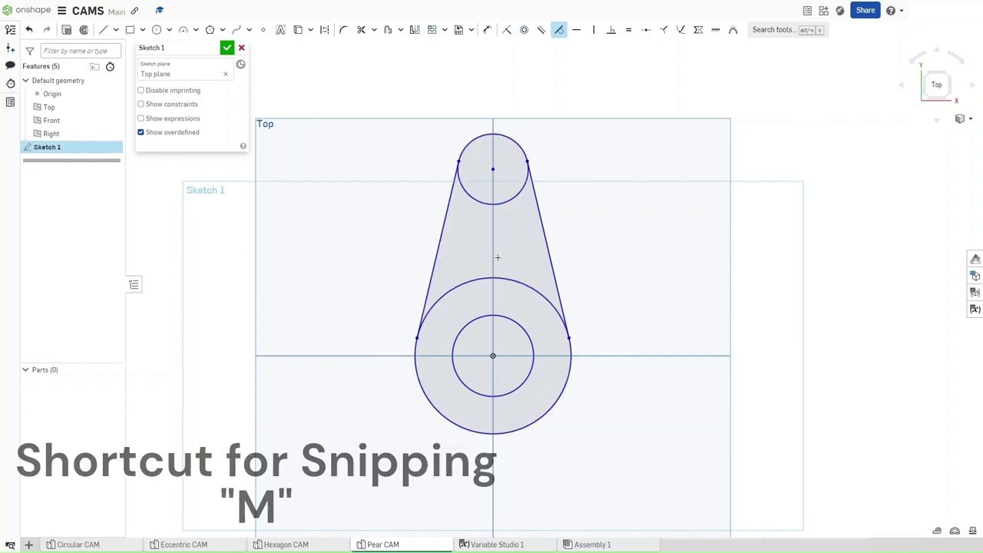
Trim away the large circle's upper arc and the small circle's lower arc
key(m)
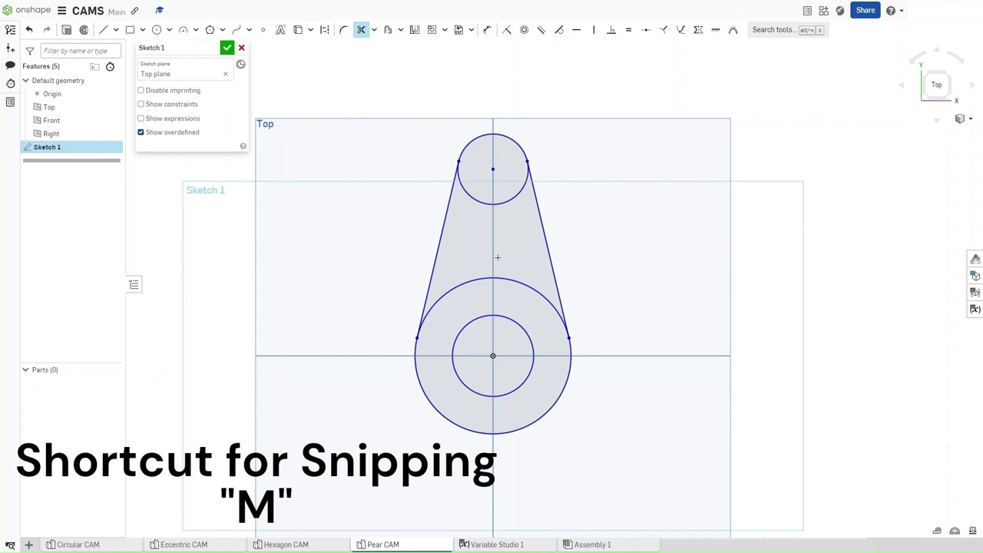
click(498, 277)
click(490, 203)
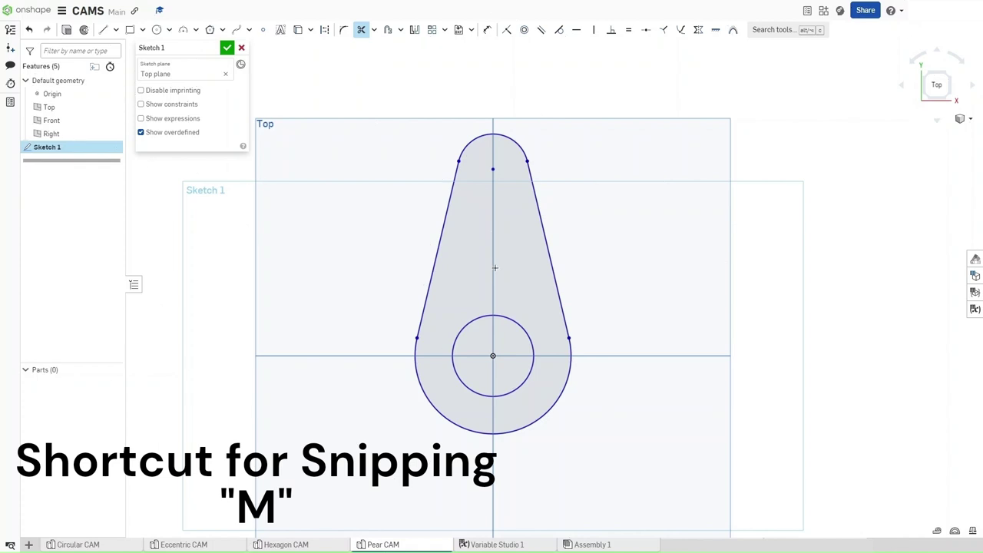
key(d)
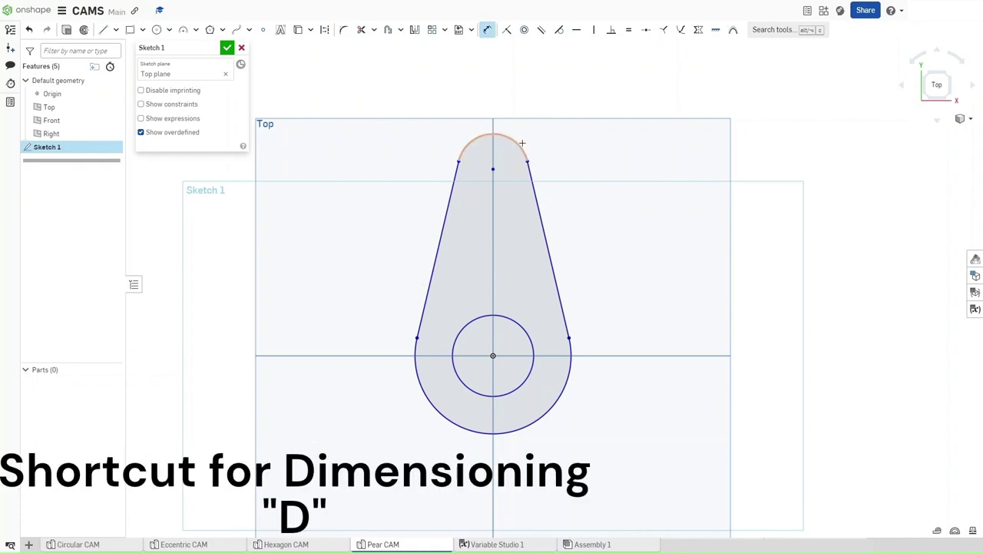
Dimension the lower arc radius as #Dia/2 and the top arc radius as #Dia/8
click(571, 365)
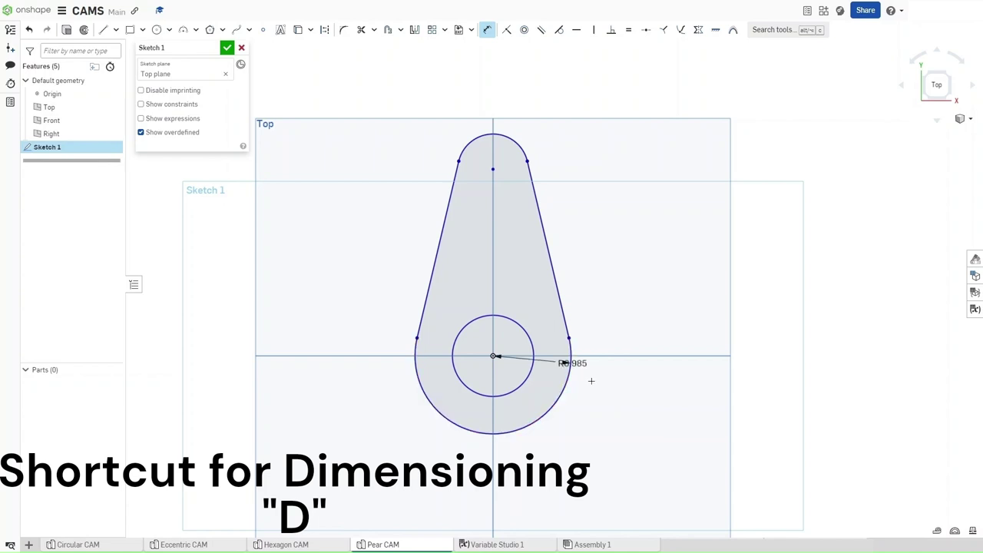
click(617, 412)
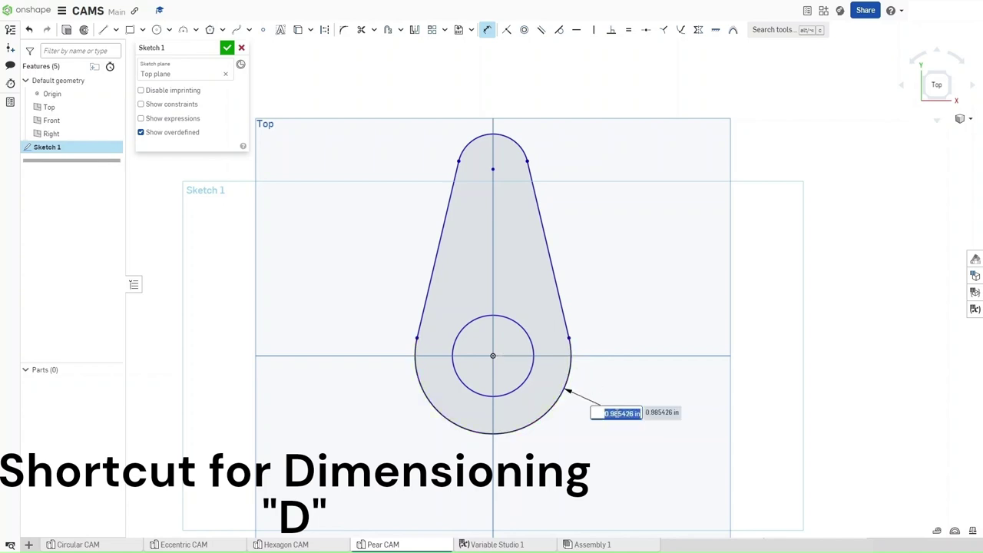
text(ia/2)
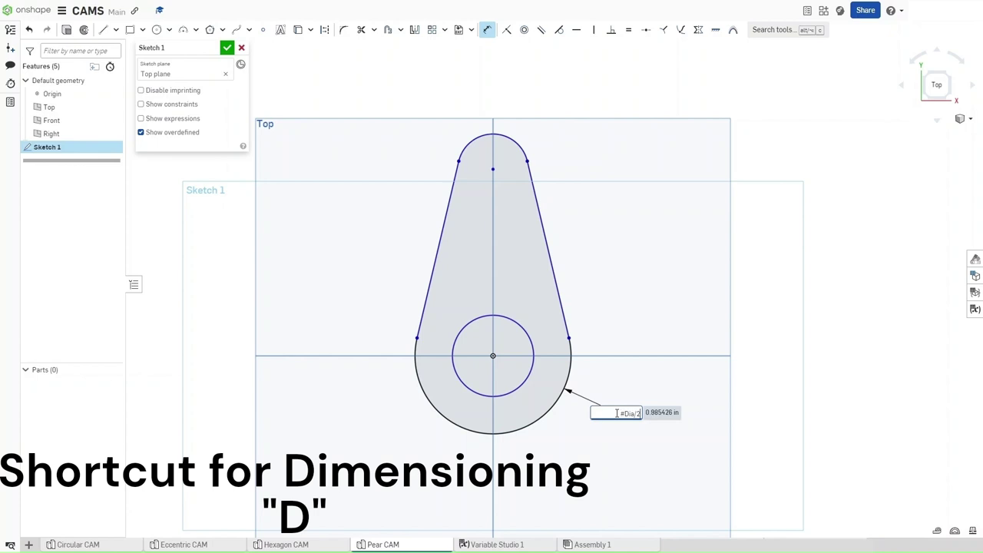
key(Return)
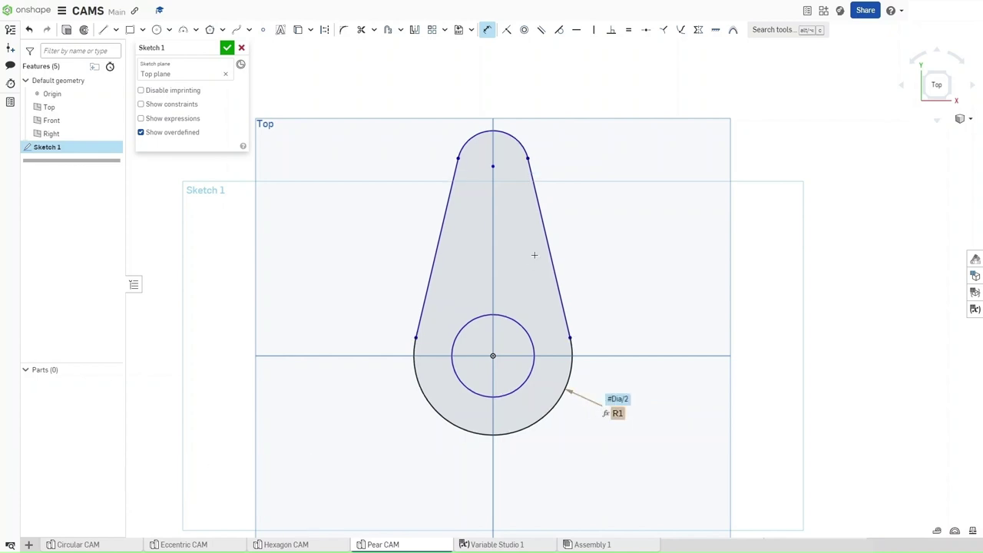
click(503, 132)
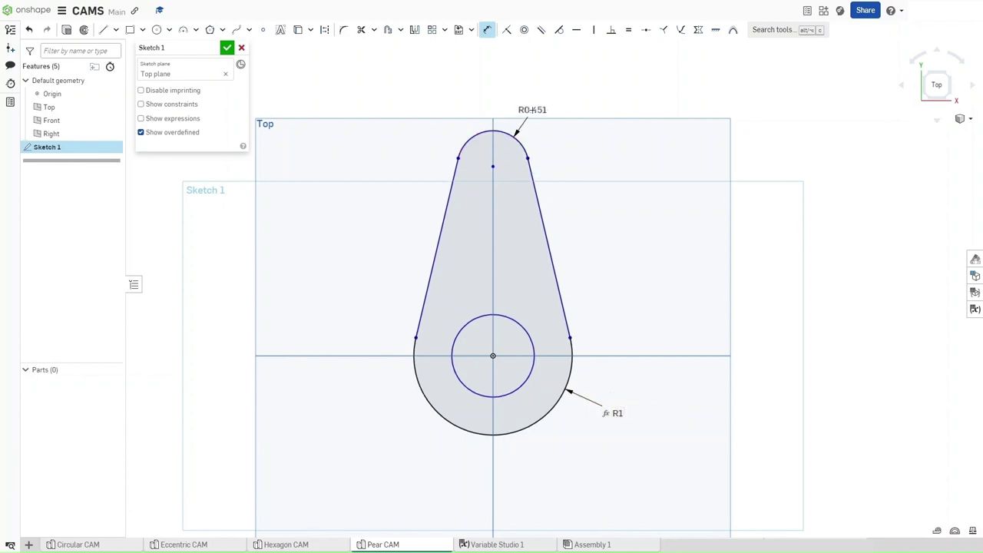
click(532, 110)
text(#Dia/)
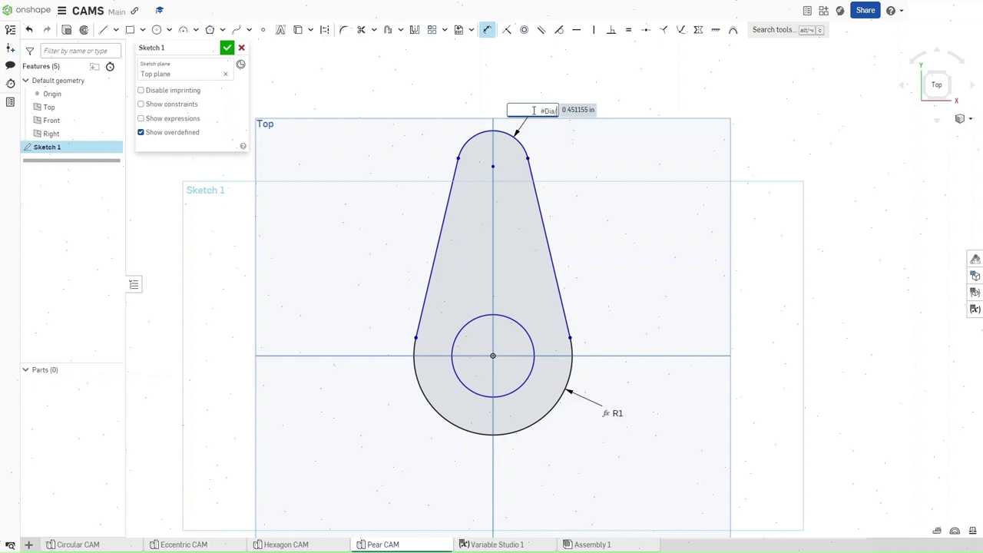
text(8)
key(Return)
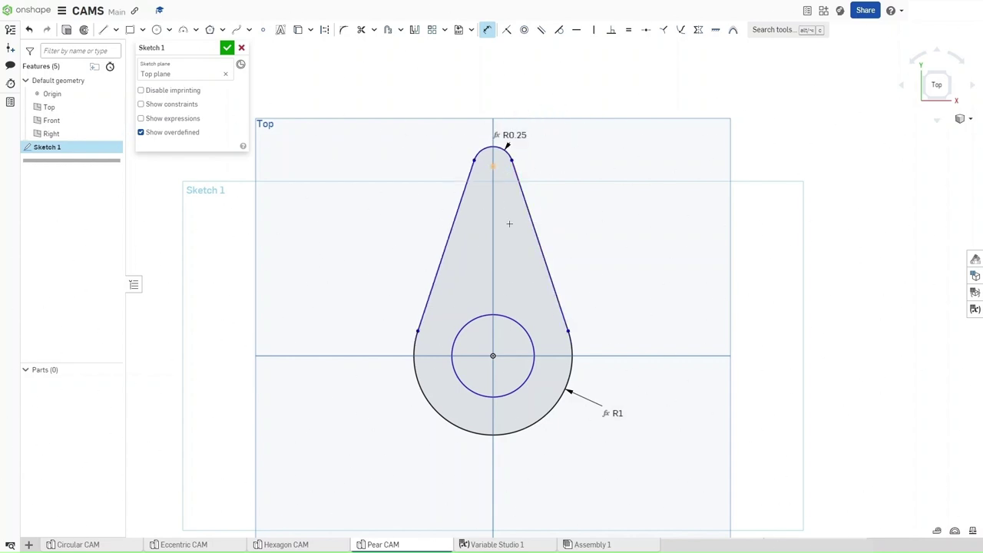
Set the top arc centre-to-origin distance to #Dia and the inner circle diameter to #AxleDia
click(493, 355)
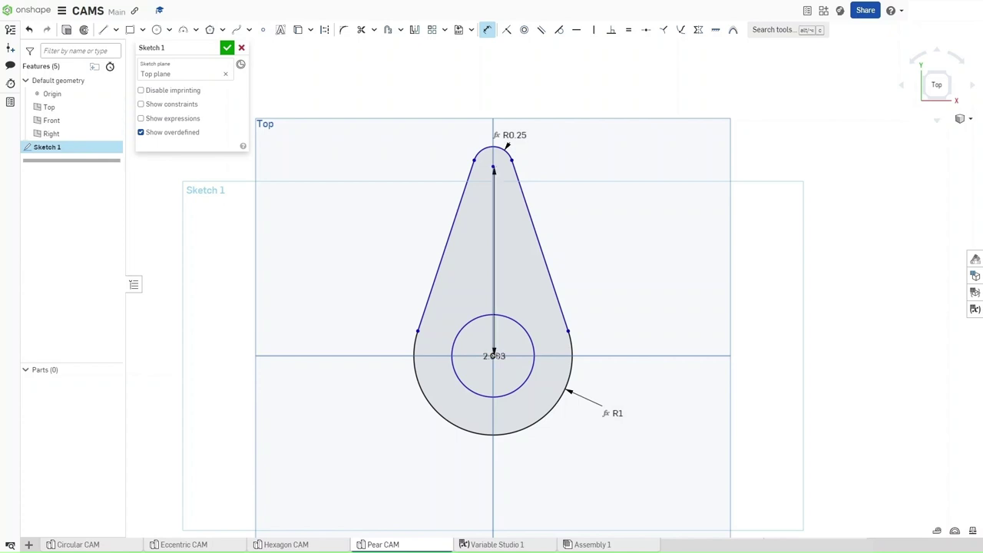
click(668, 269)
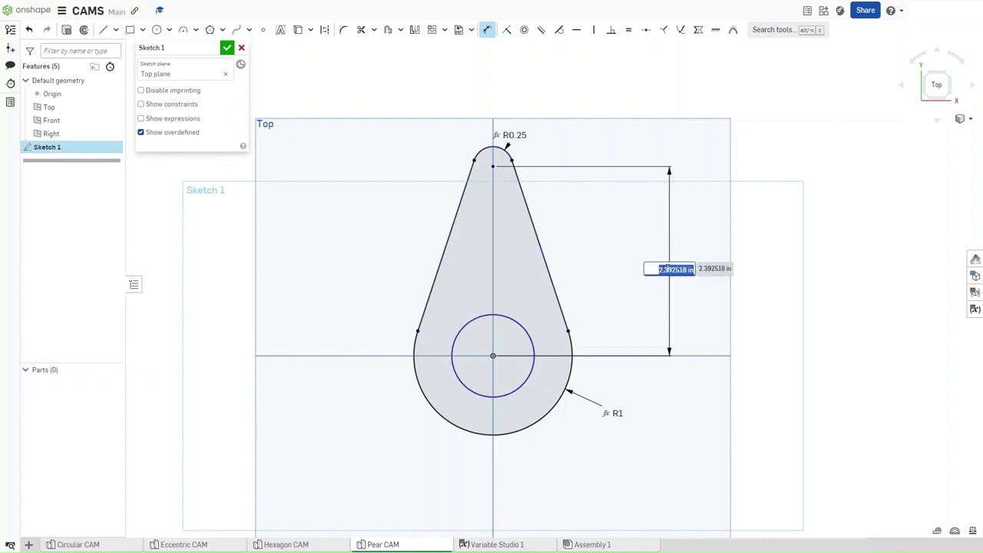
text(#Dia/2)
key(Return)
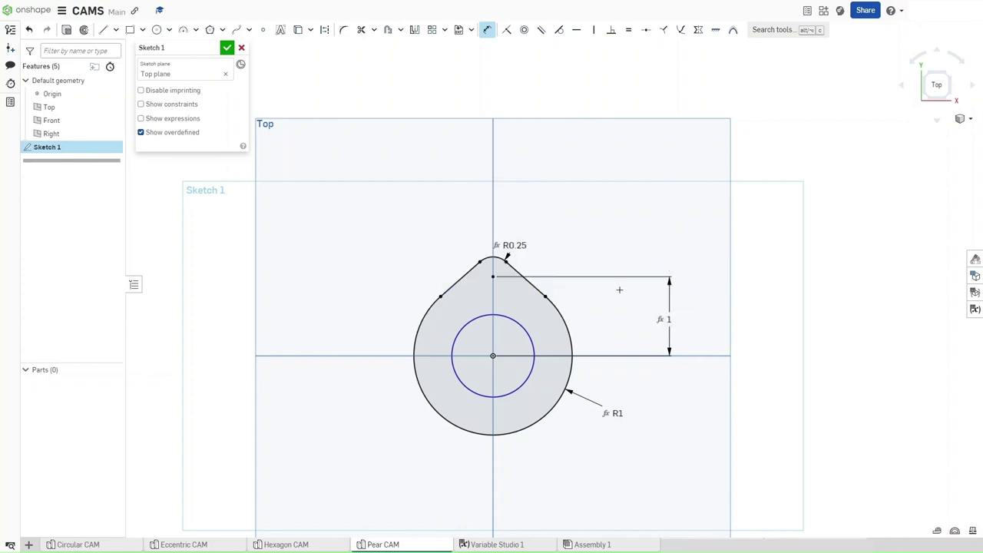
click(509, 318)
click(503, 336)
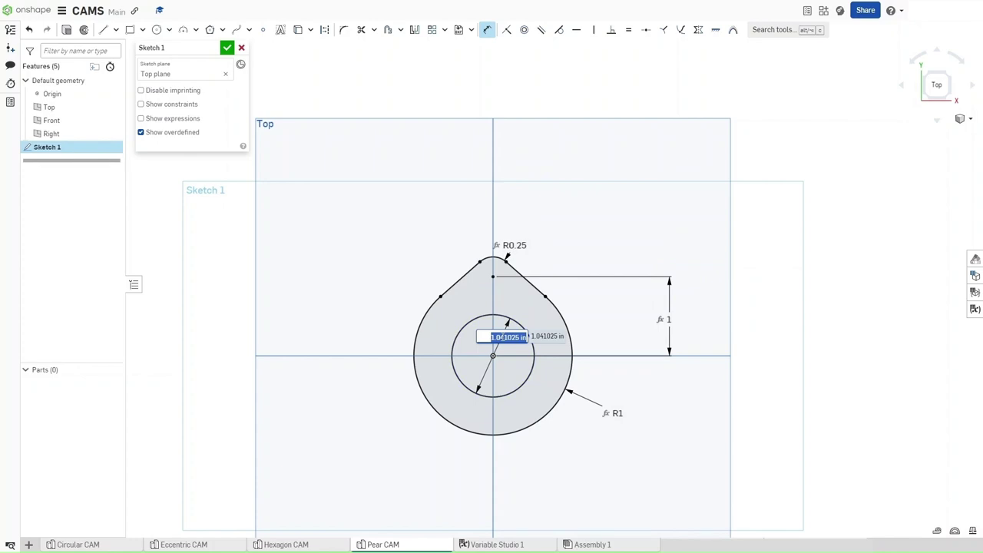
text(A)
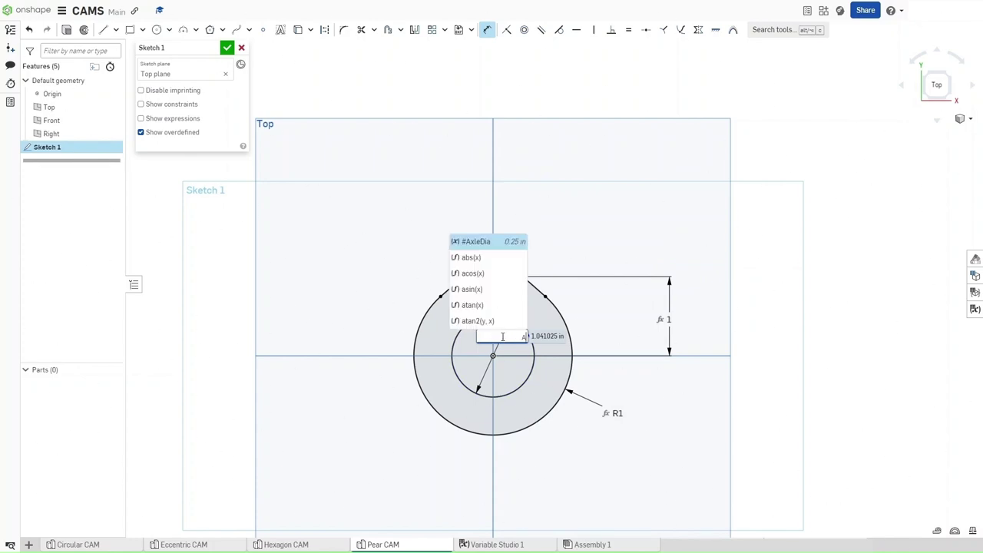
key(Return)
key(Return)
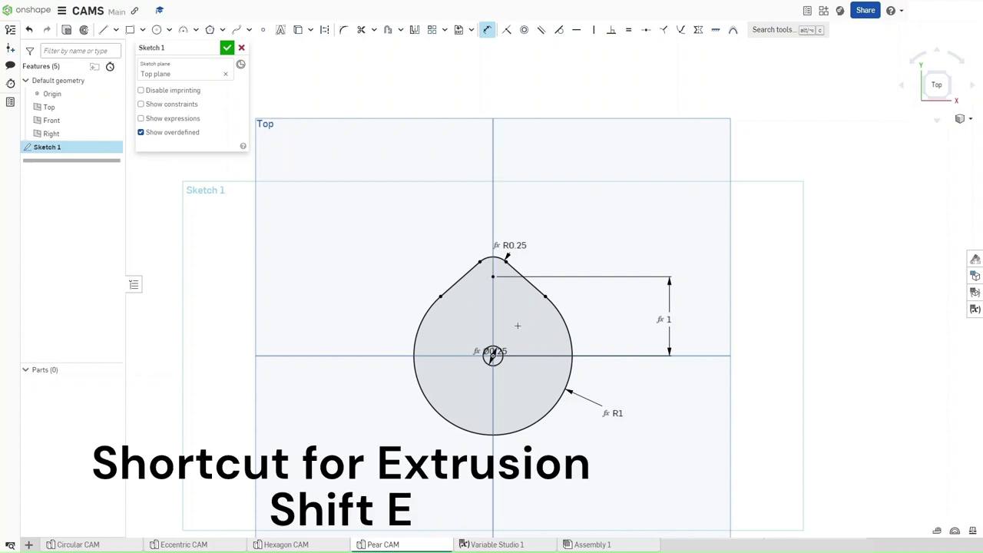
Extrude the pear outline to #Thickness and view the part isometrically
key(shift+e)
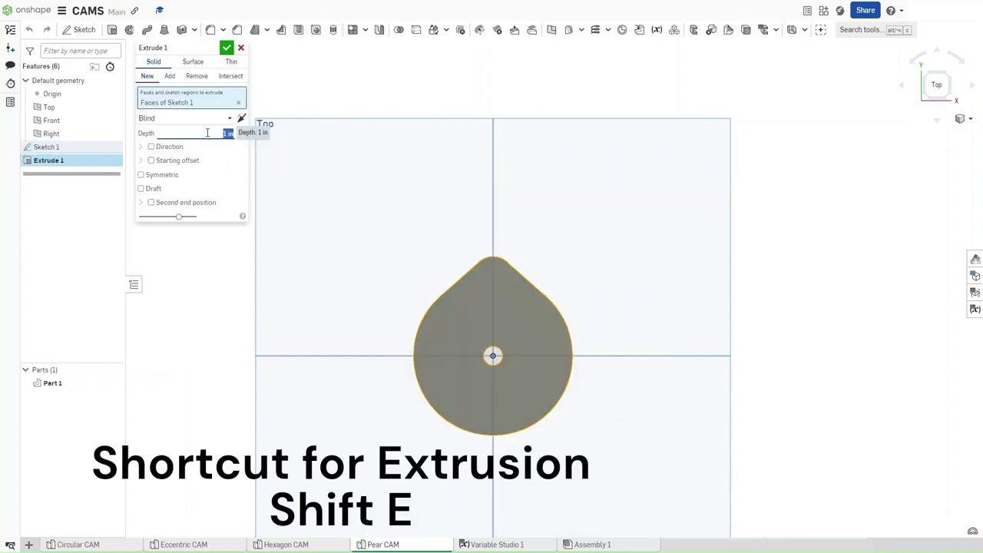
text(#Thickness)
key(Return)
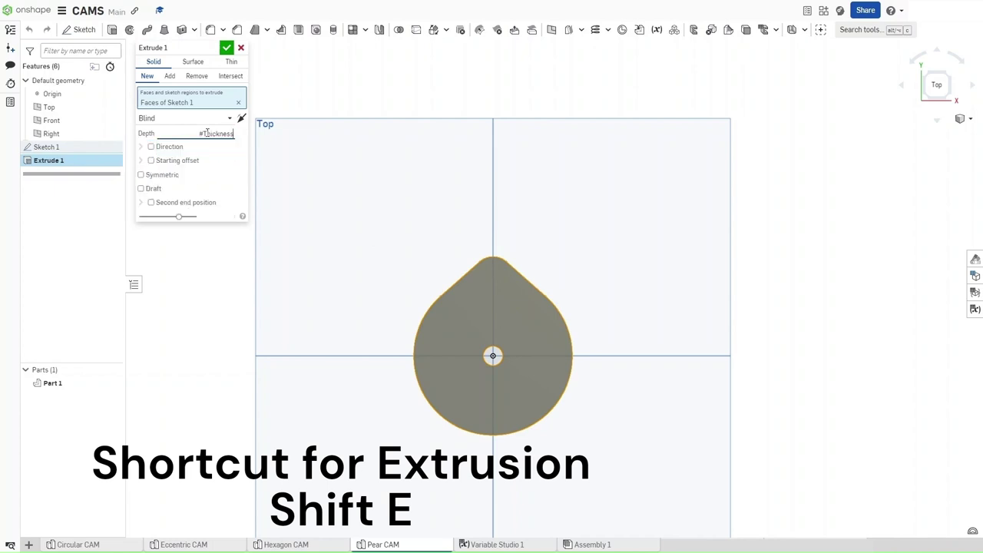
key(Return)
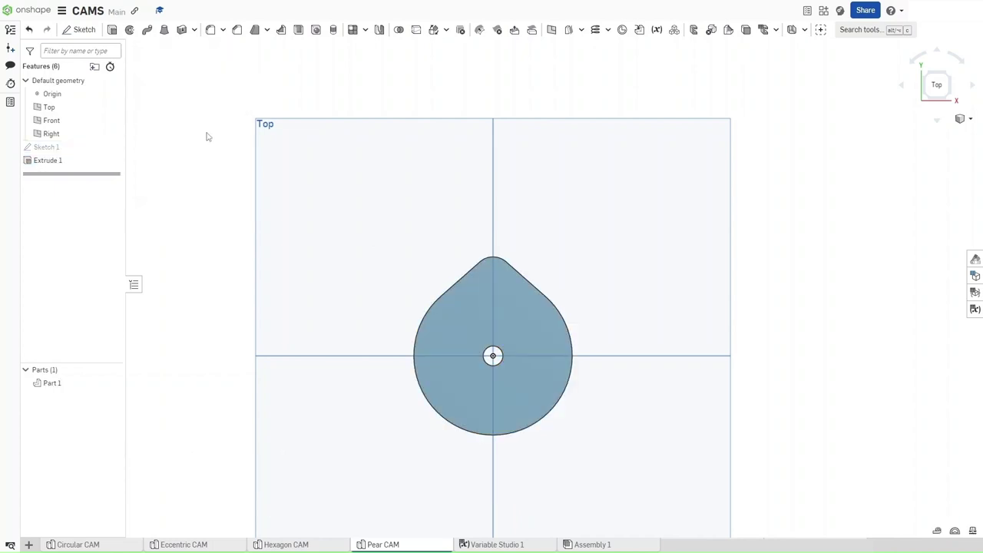
key(shift+7)
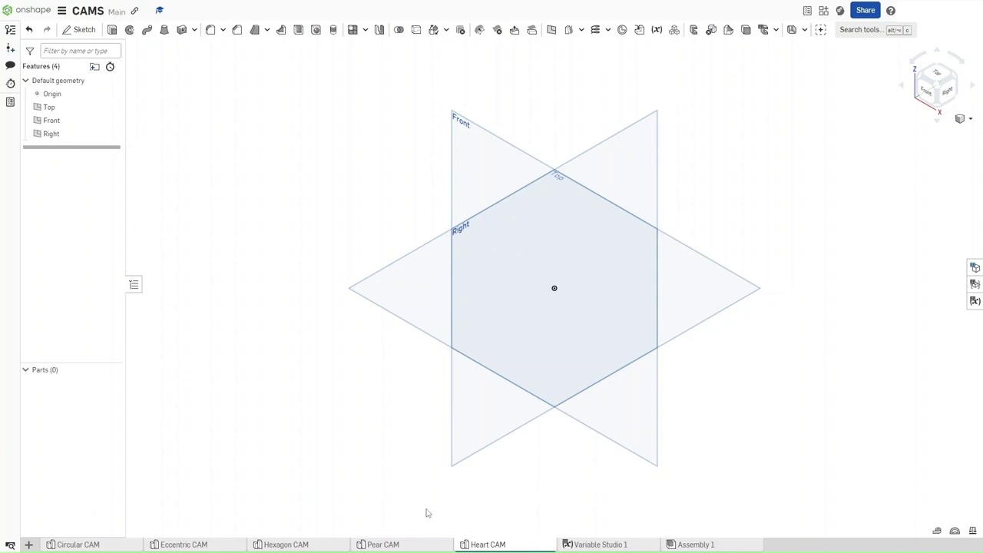
Check Variable Studio 1, then start a sketch on Heart CAM's Top plane in Top view
click(595, 545)
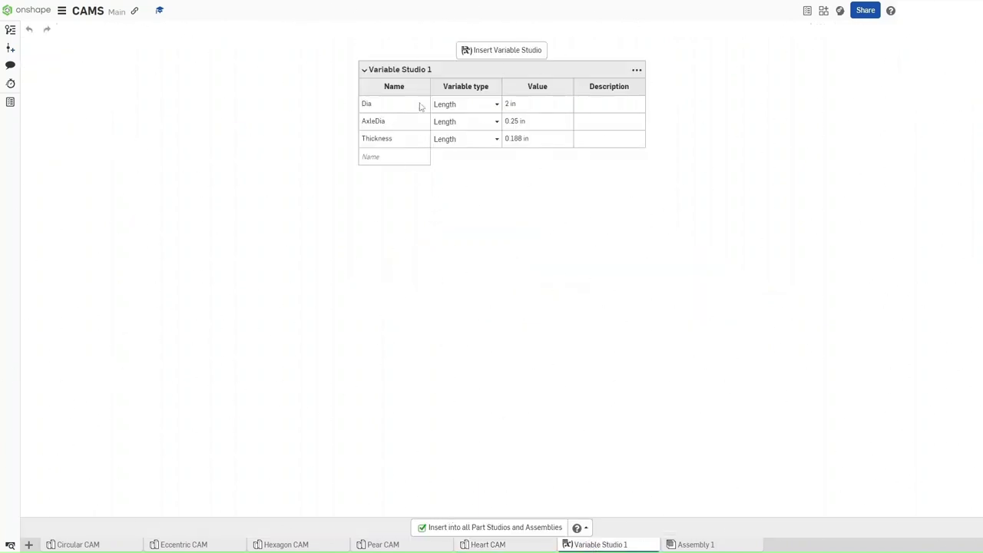
click(488, 545)
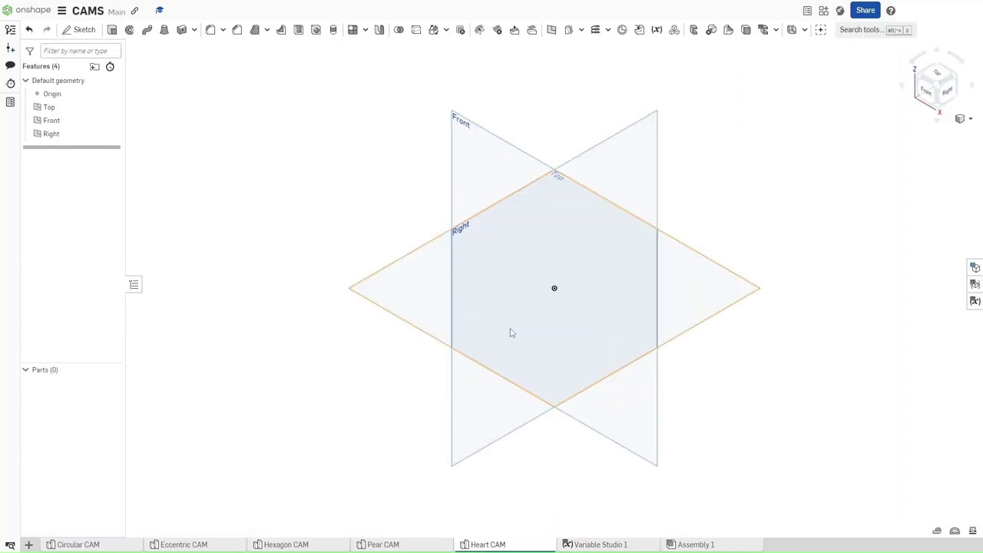
click(399, 300)
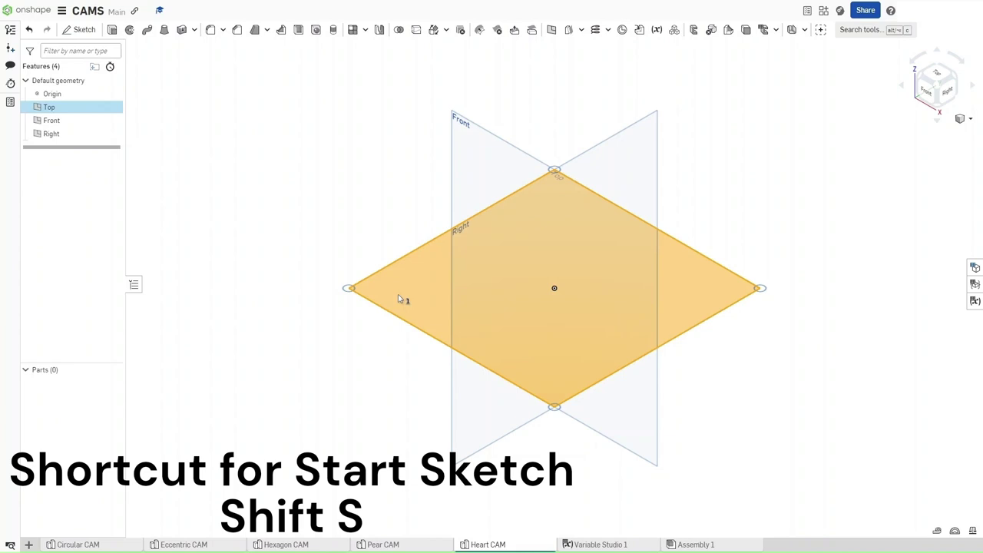
key(shift+s)
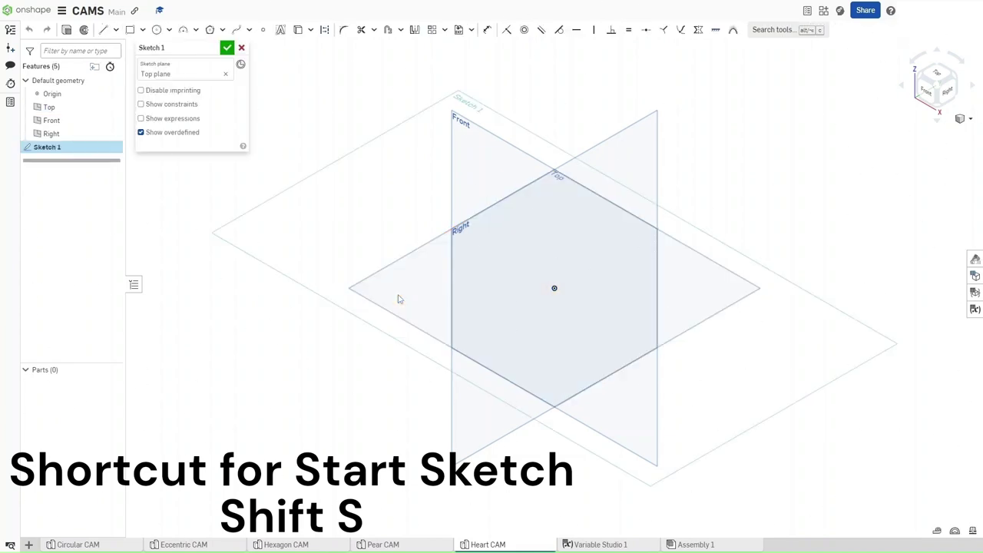
key(shift+5)
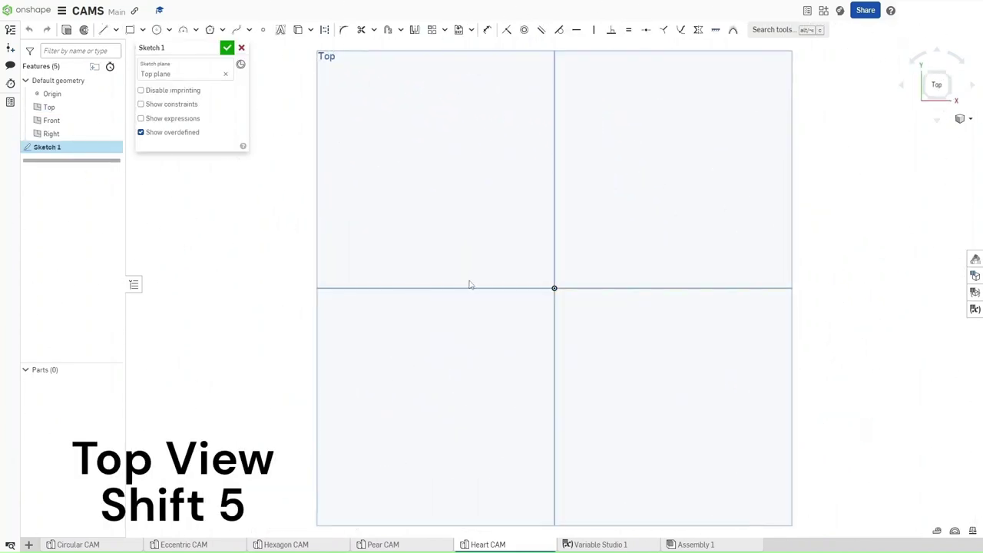
Draw a circle centred on the origin and drive its diameter with #Dia, giving Ø2
key(c)
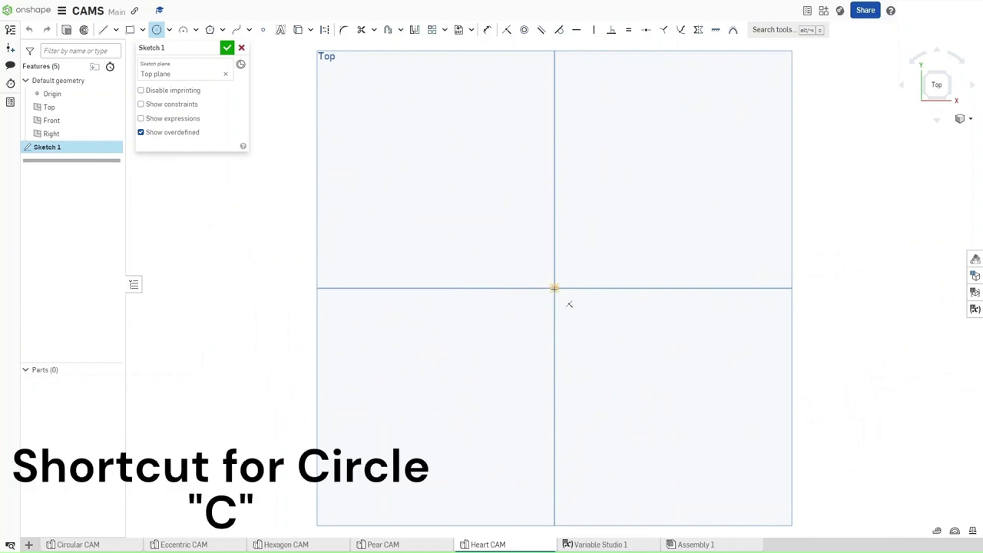
click(555, 288)
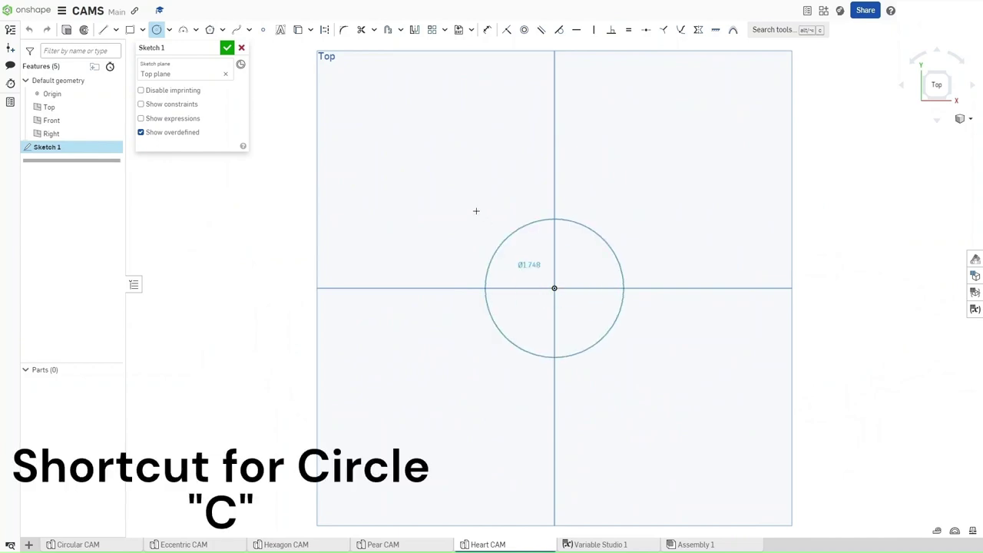
click(477, 204)
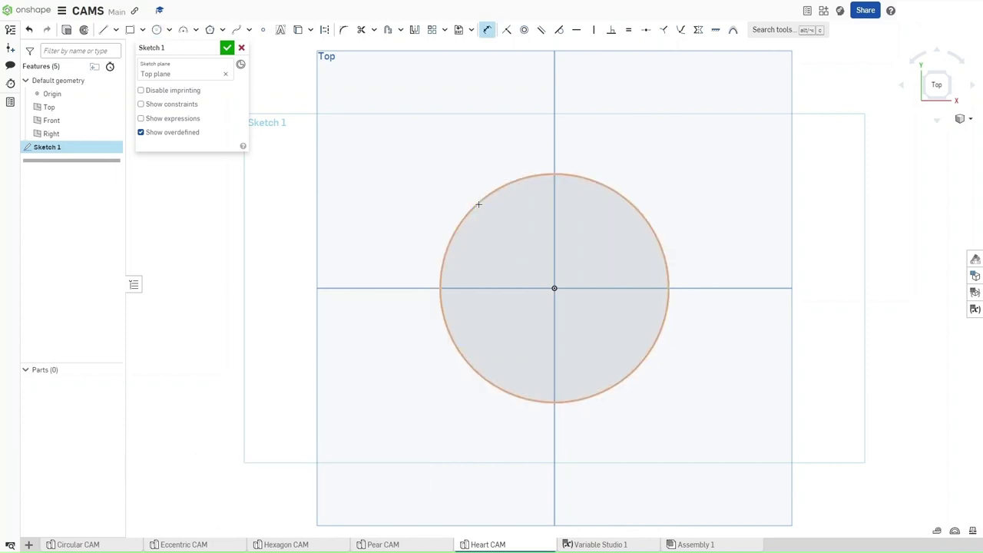
key(d)
click(477, 204)
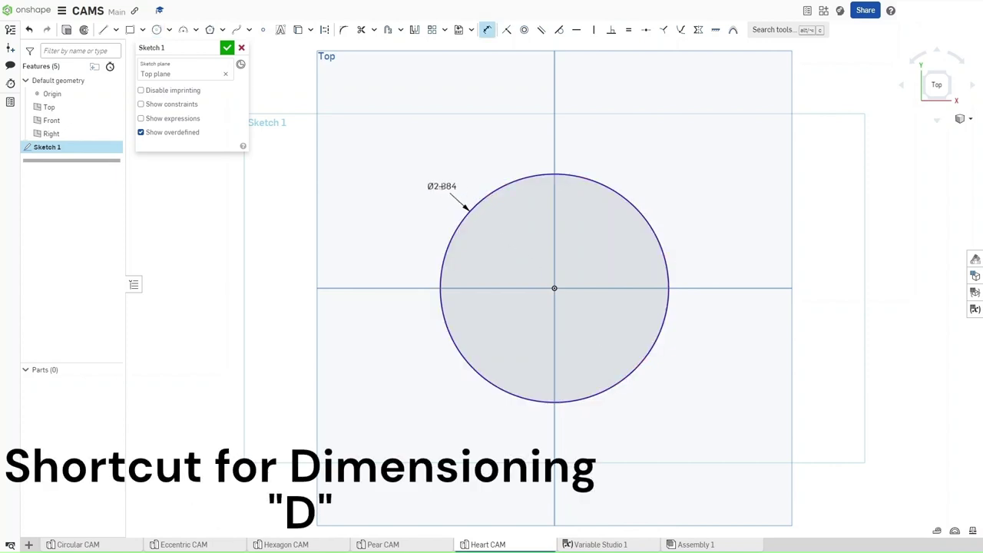
click(443, 187)
text(#)
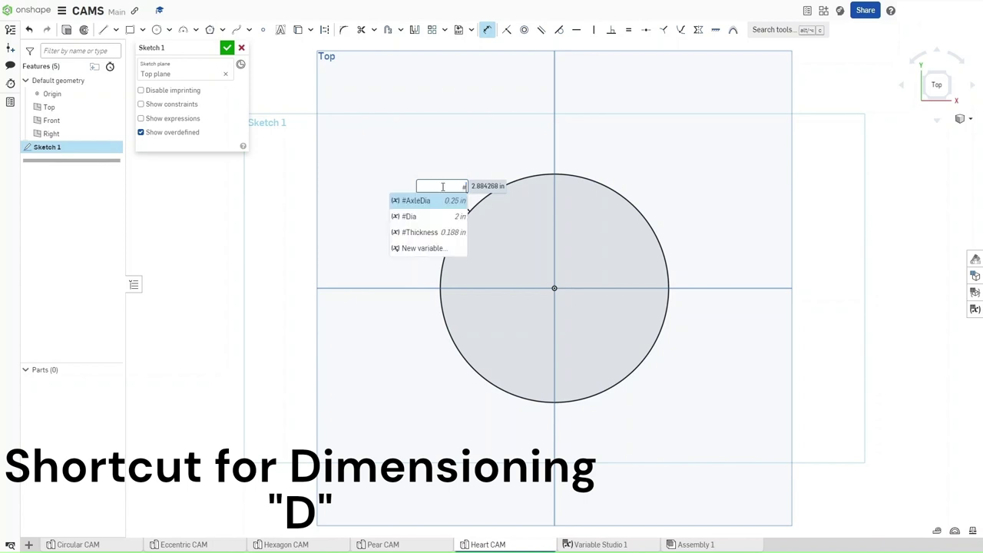
key(Down)
key(Return)
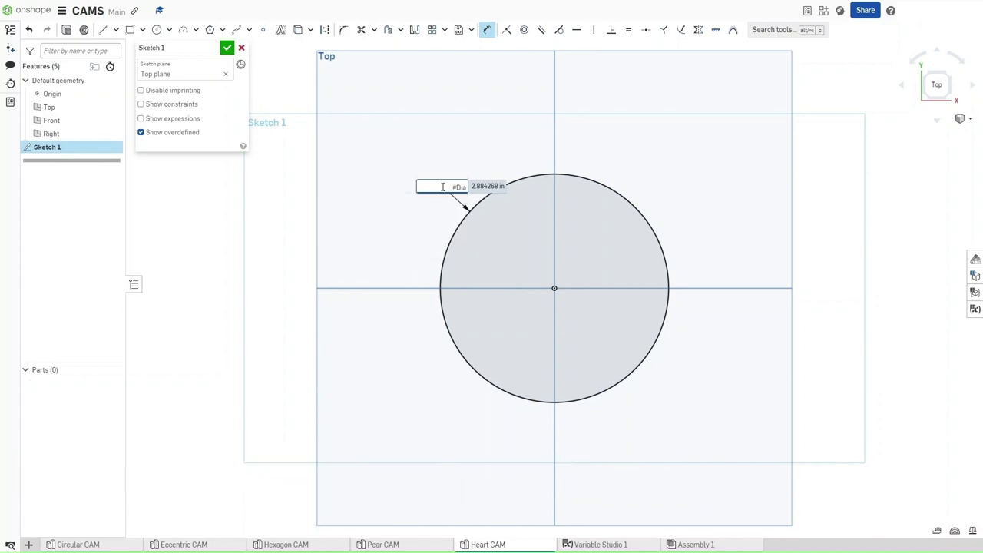
key(Return)
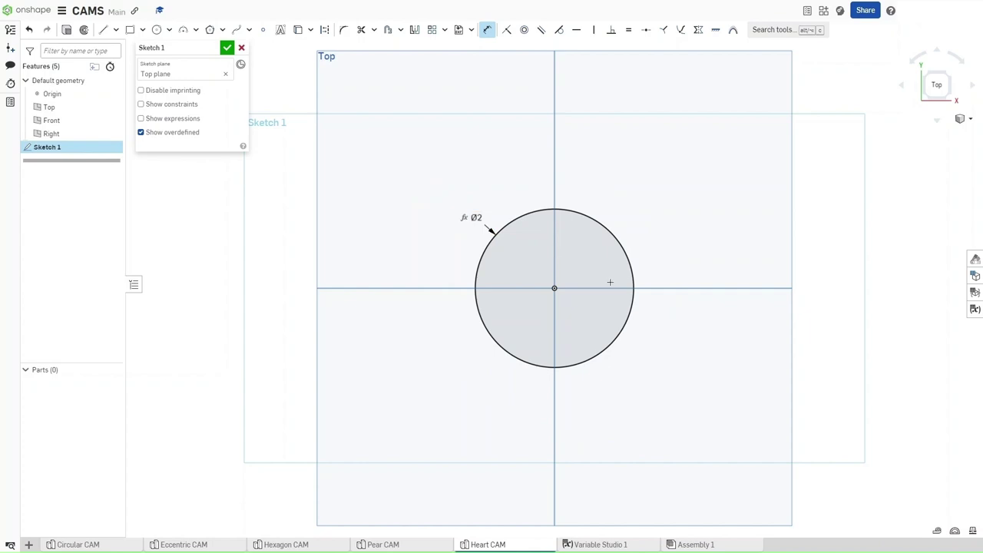
scroll(594, 240, up, 4)
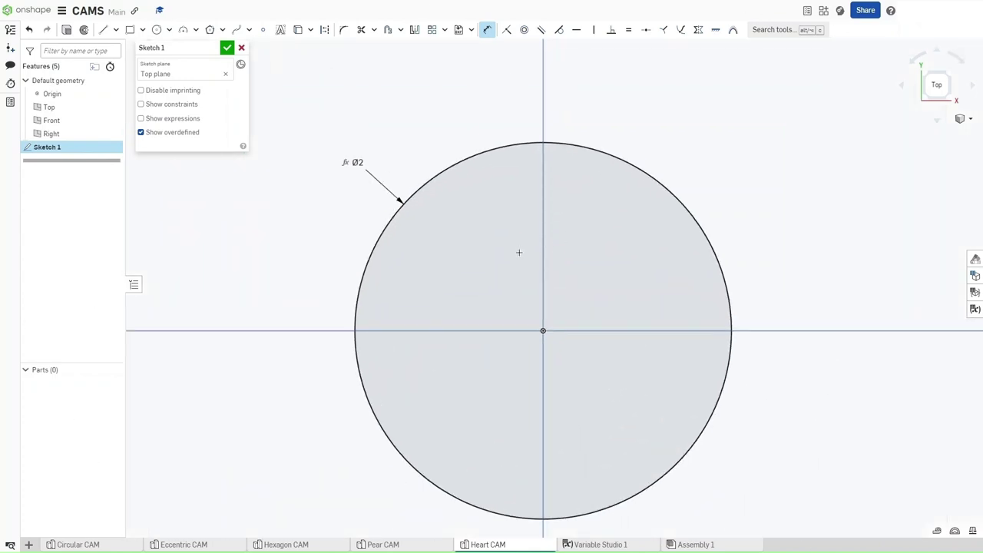
key(c)
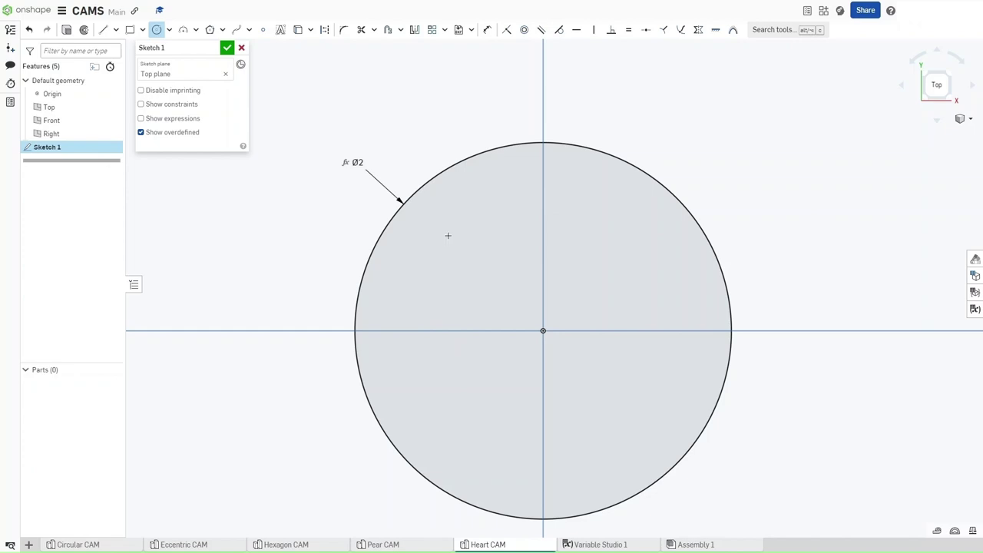
Draw a small circle up-left of the origin, its centre #Dia/5 from the vertical axis
click(472, 250)
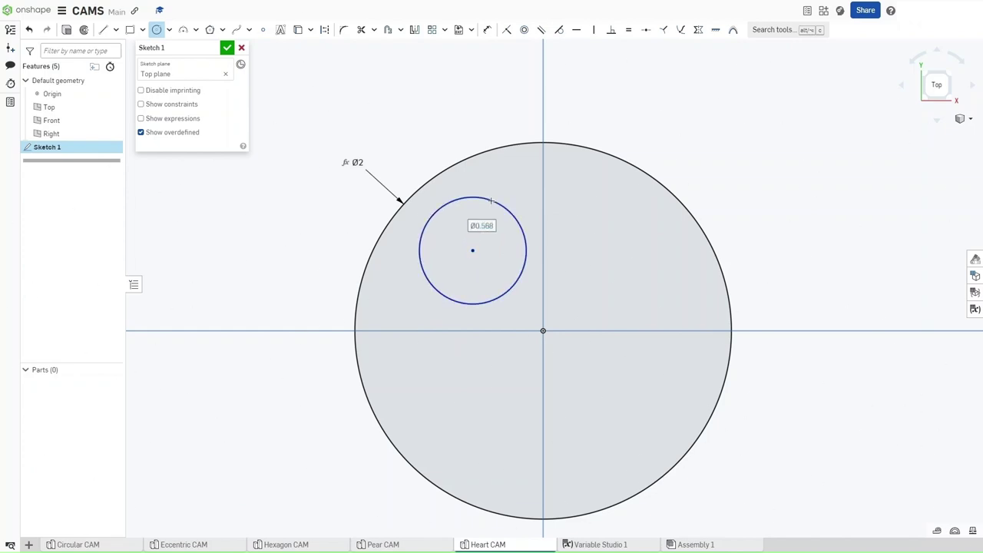
click(490, 201)
key(d)
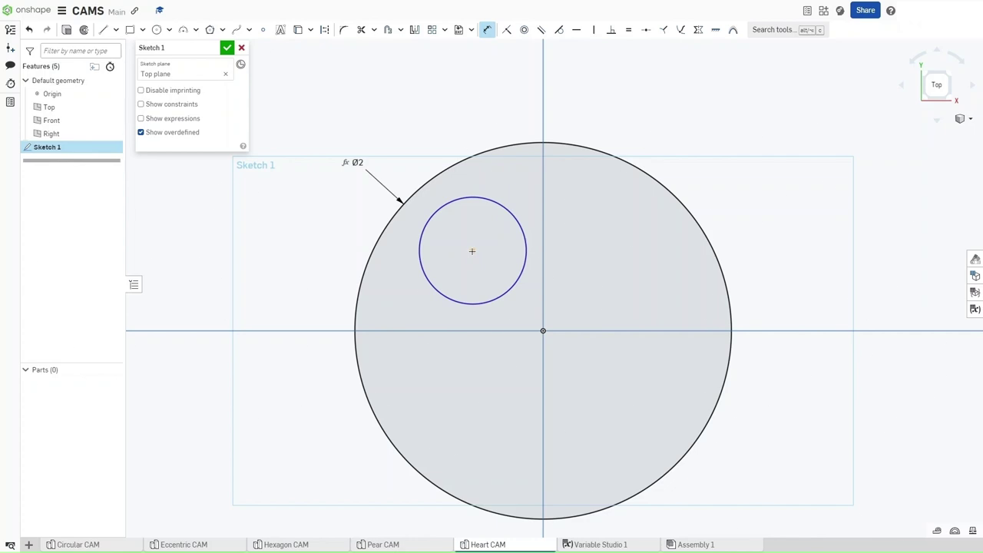
click(545, 243)
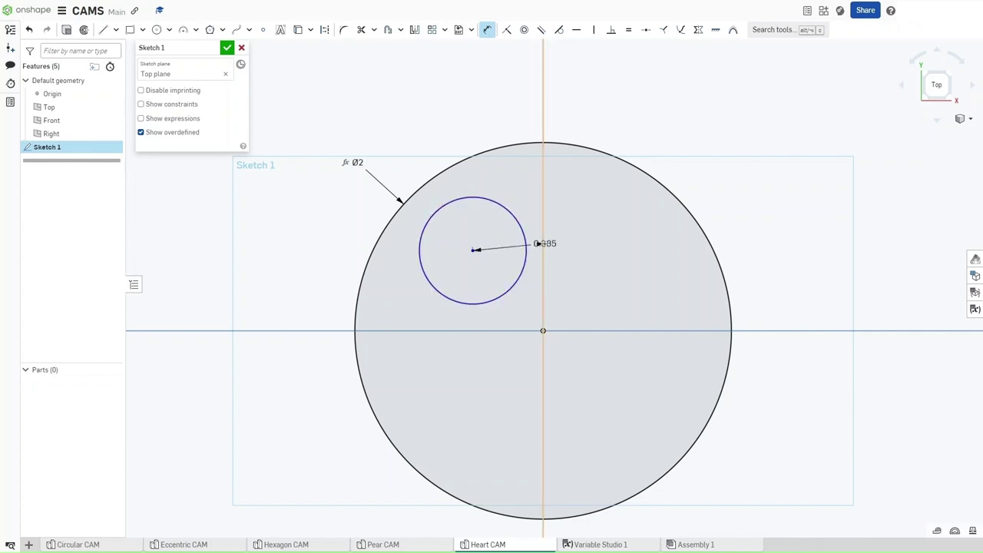
click(501, 93)
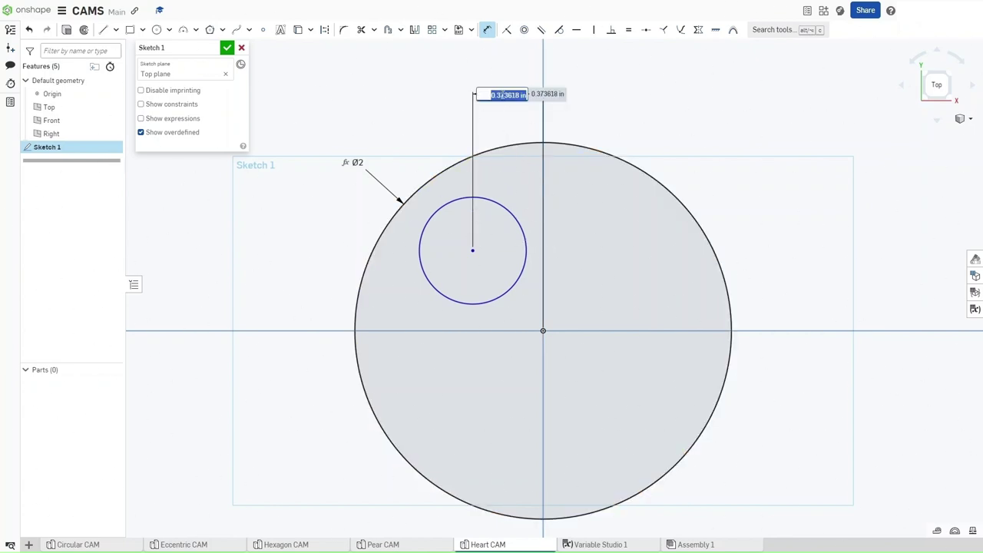
text(#Dia)
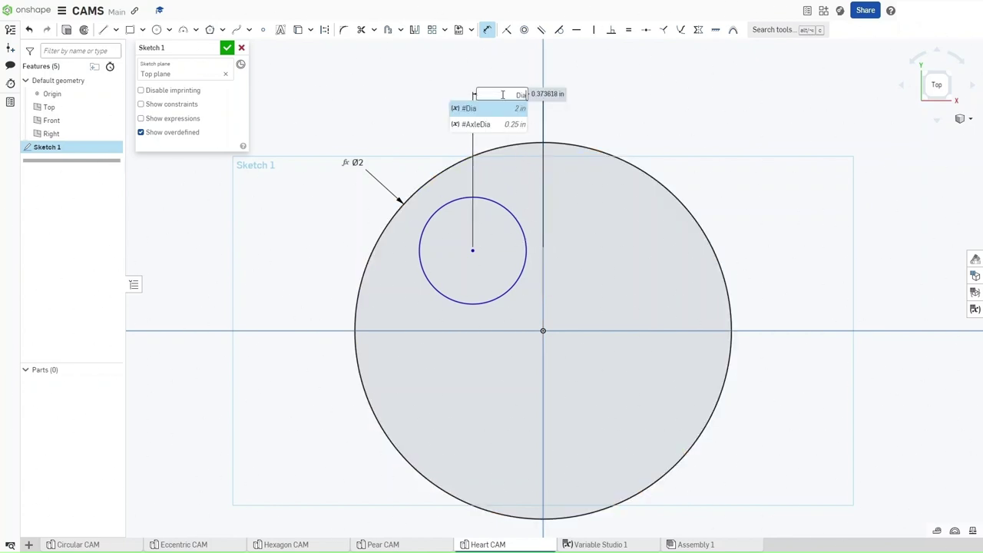
text(/5)
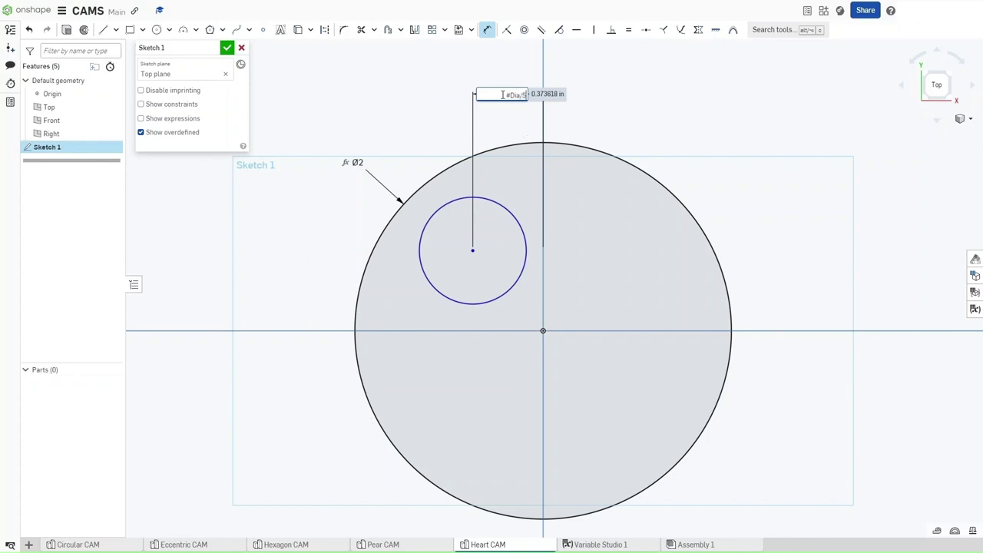
key(Return)
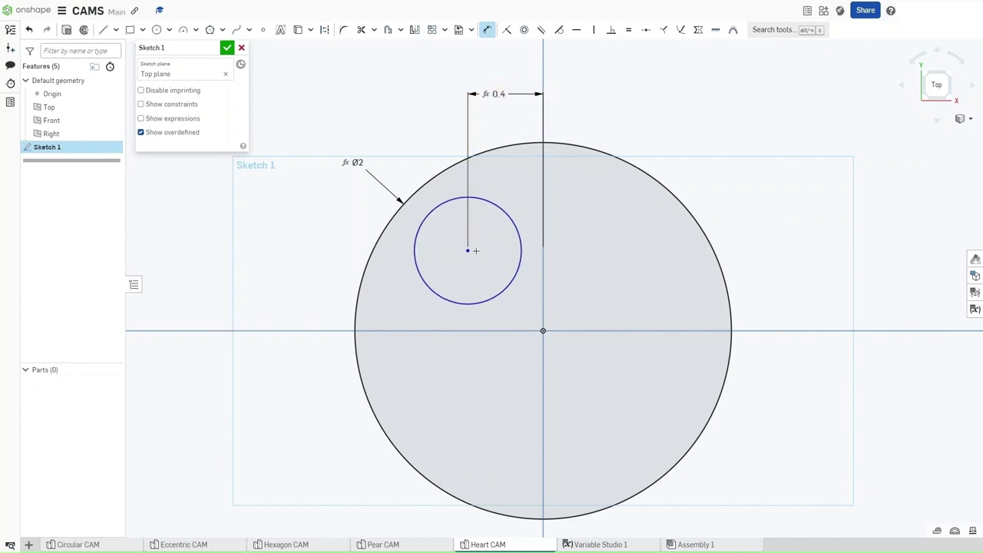
Set the small circle's centre 0.25 above the horizontal axis and make it tangent to the Ø2 circle
click(468, 250)
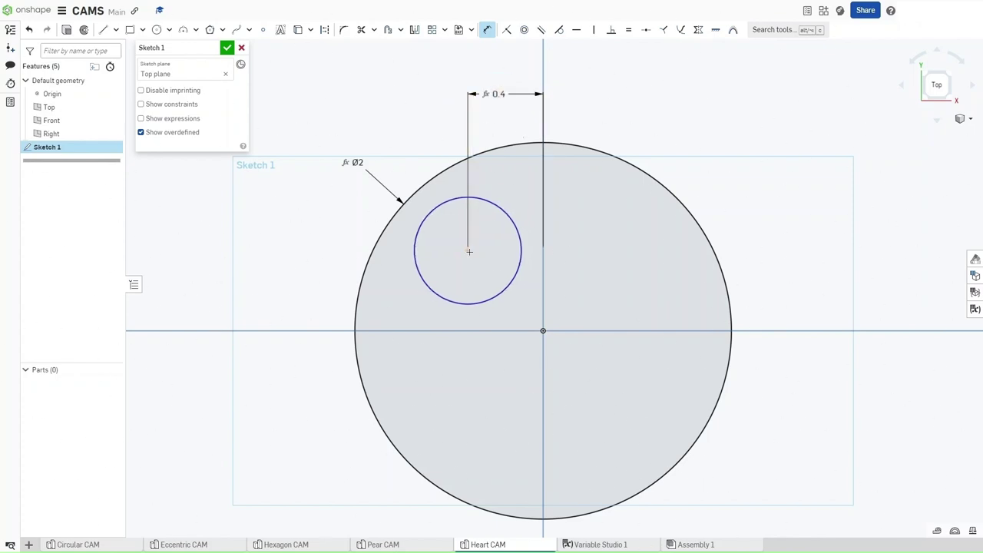
click(499, 331)
click(292, 282)
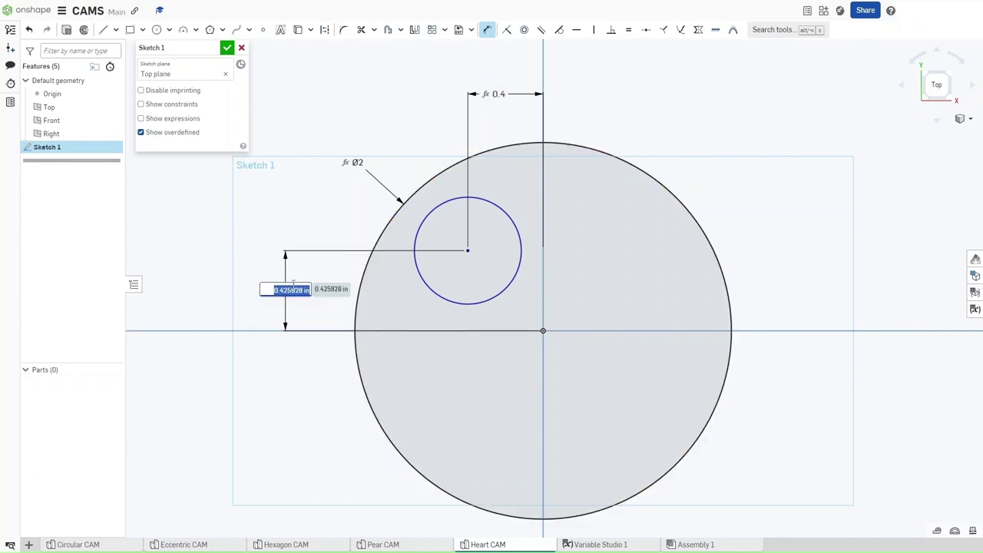
text(#Dia/8)
key(Return)
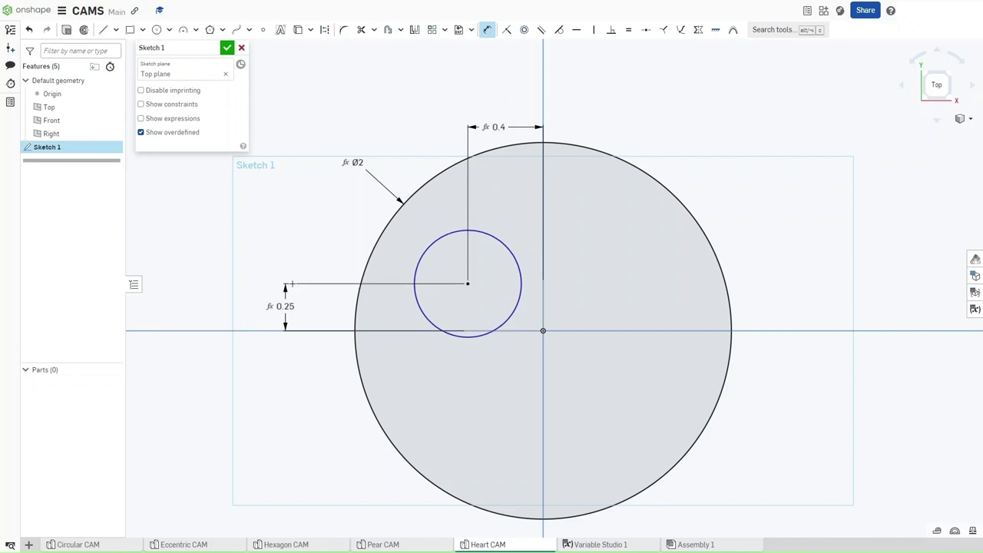
key(t)
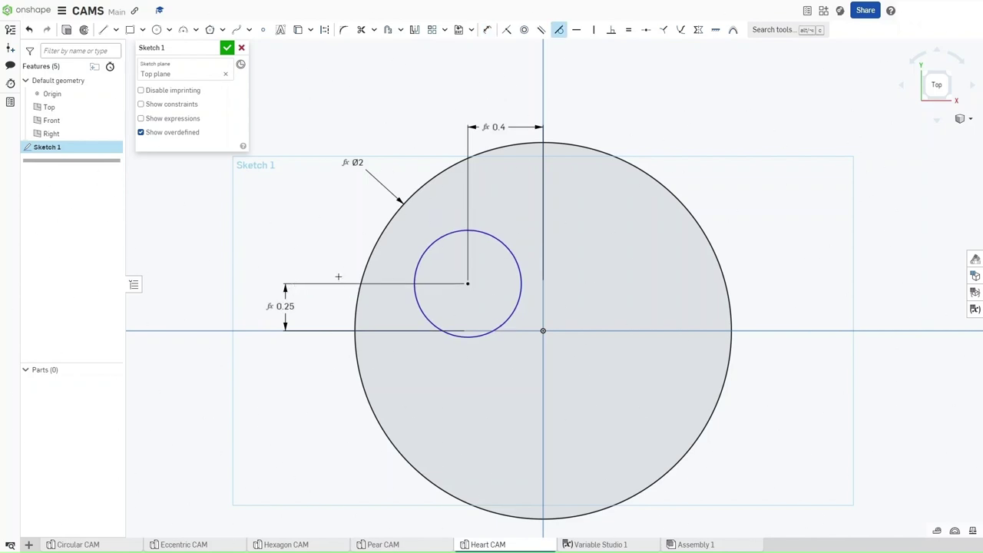
click(440, 240)
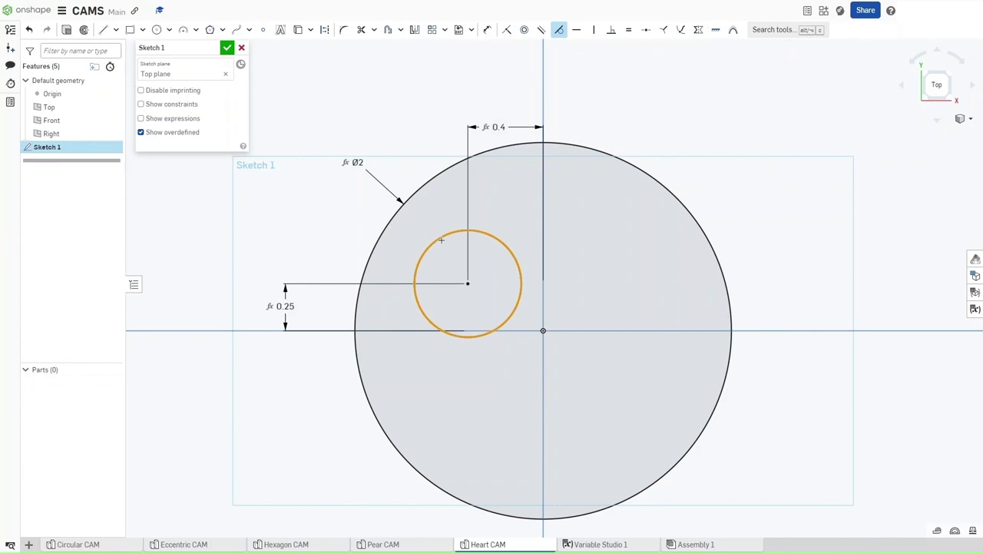
click(412, 195)
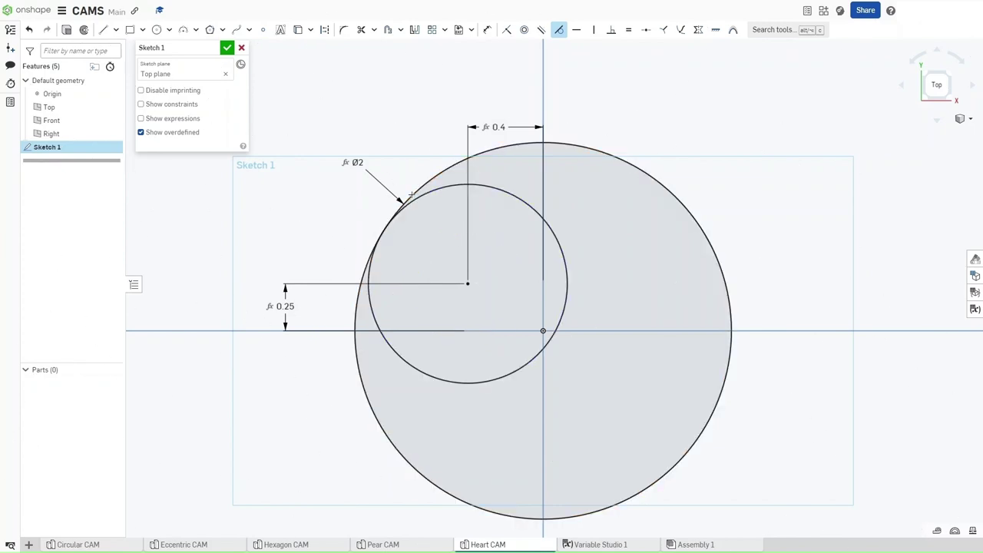
Mirror the small left circle across the vertical axis to form the right lobe
click(414, 31)
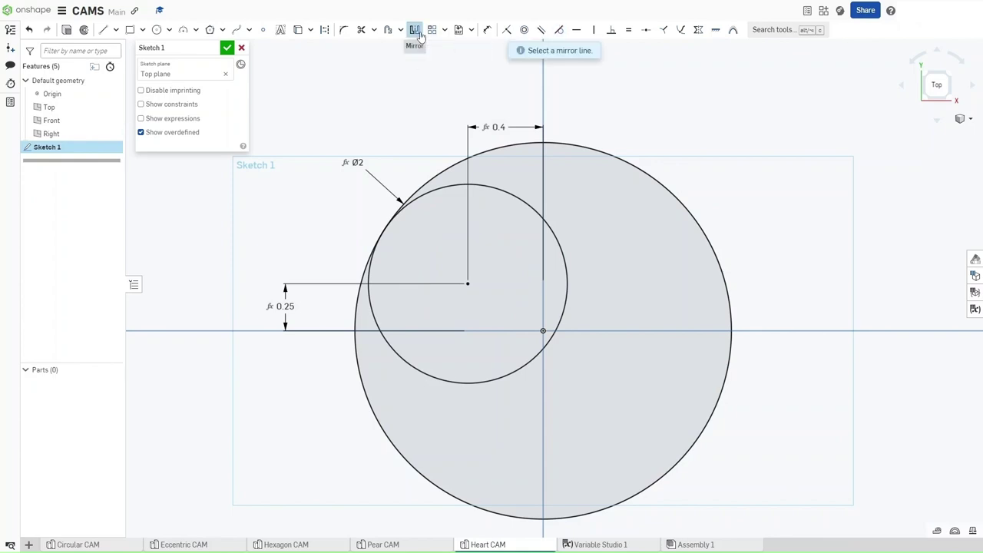
click(542, 86)
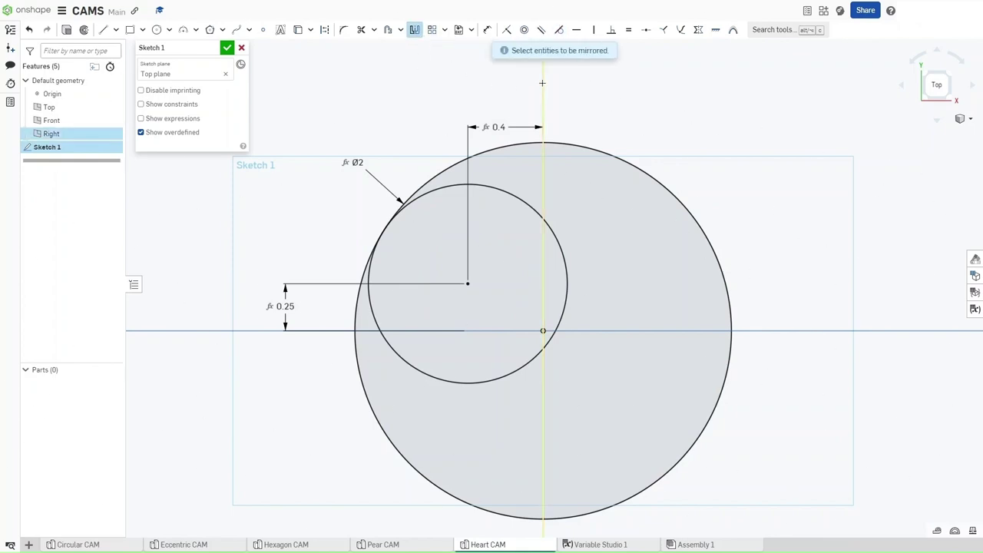
click(519, 198)
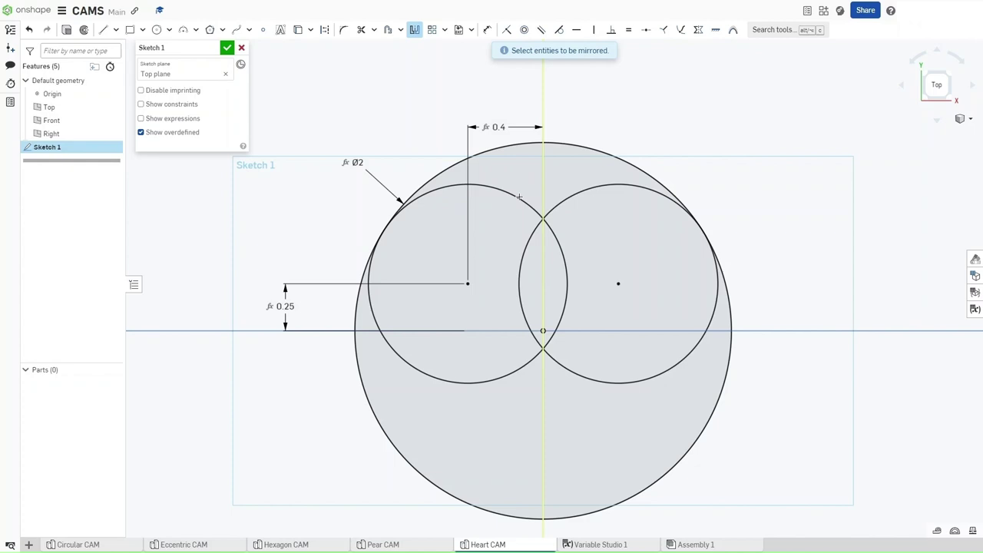
click(413, 30)
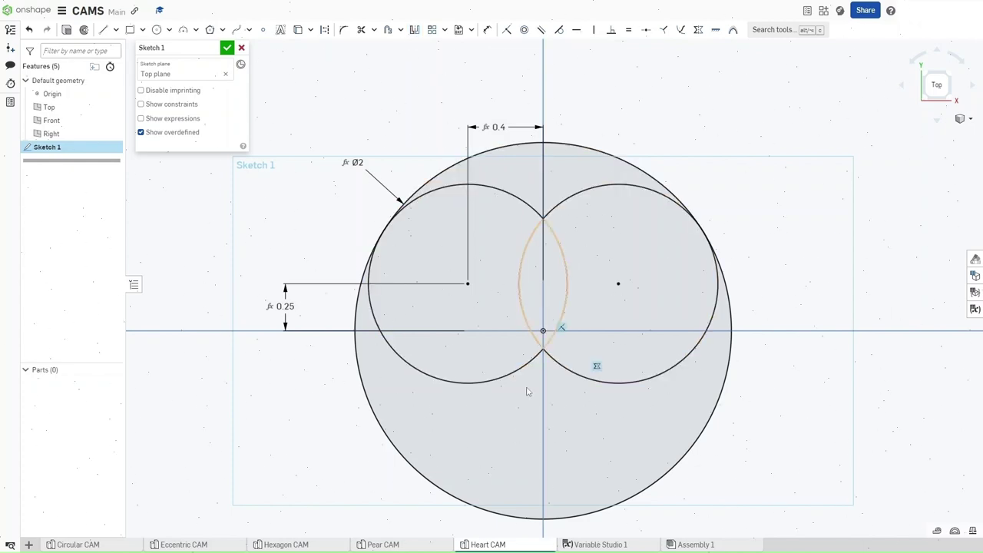
middle_drag(518, 430, 496, 408)
key(c)
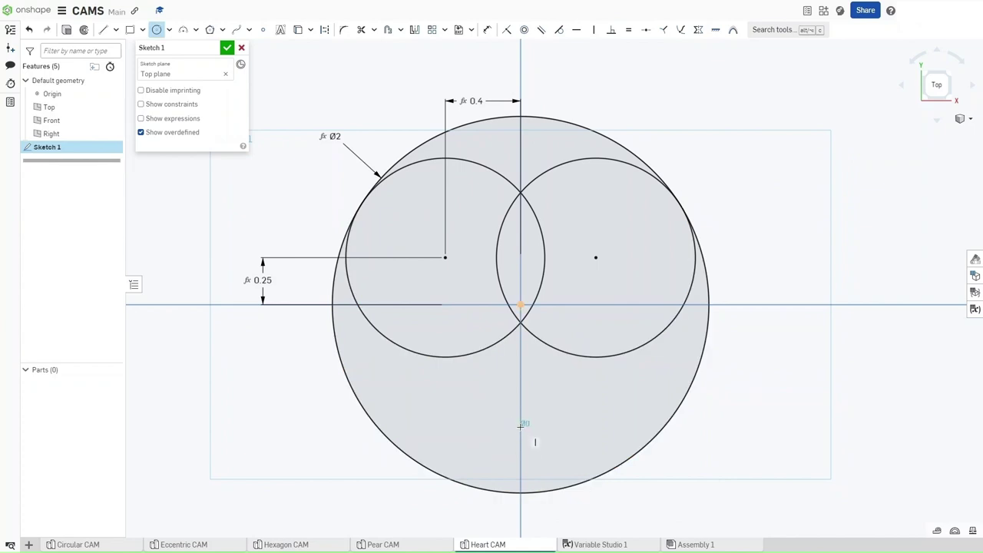
Draw two small circles on the vertical axis, one low and one near the top
click(520, 427)
click(538, 424)
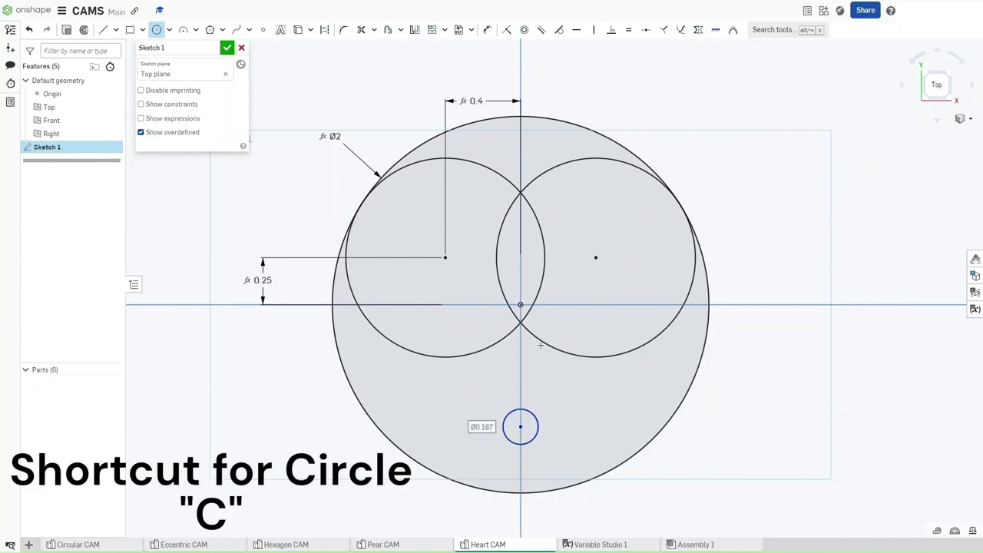
click(520, 141)
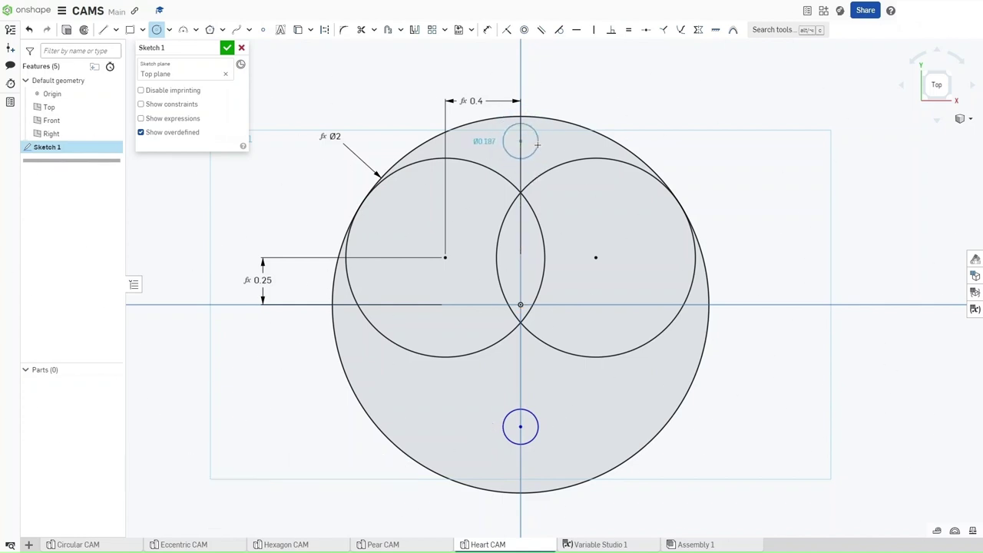
click(532, 128)
key(Escape)
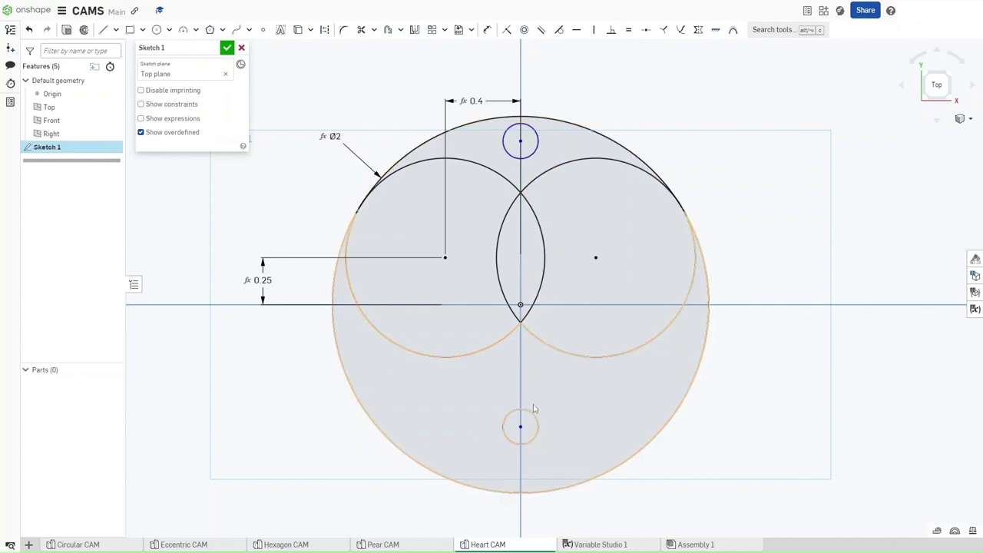
Set both small circles' diameters to #Dia/10 (Ø0.2)
key(u)
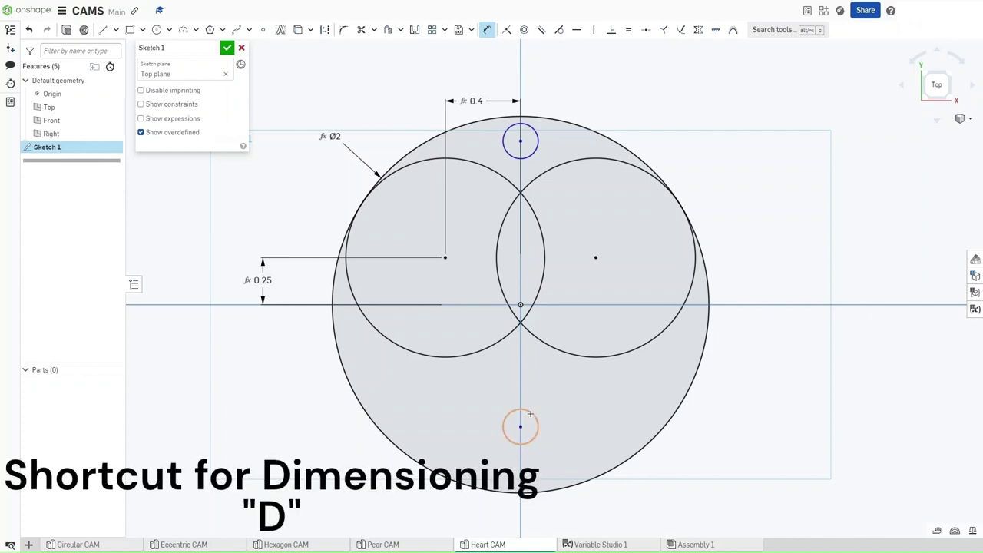
click(529, 414)
click(566, 406)
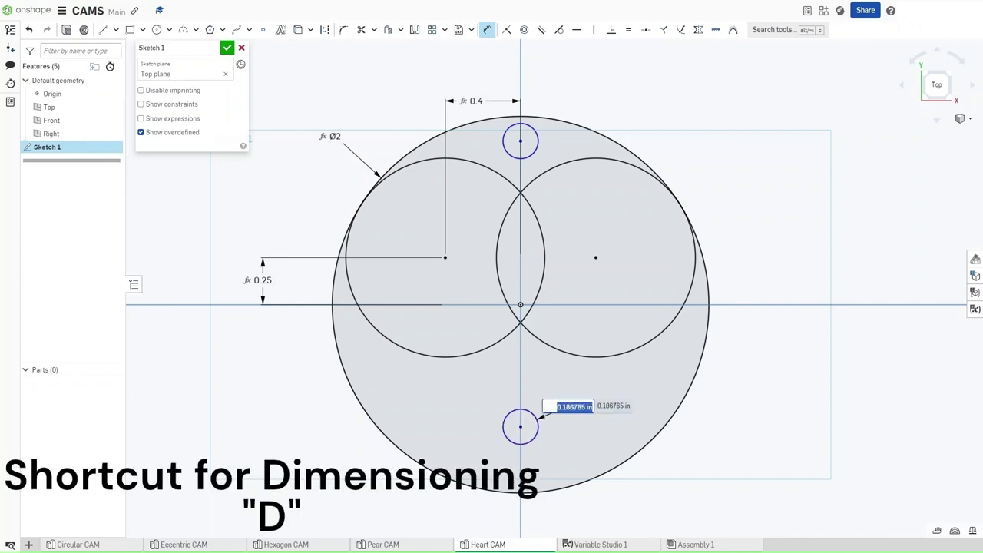
text(#Dia/10)
key(Return)
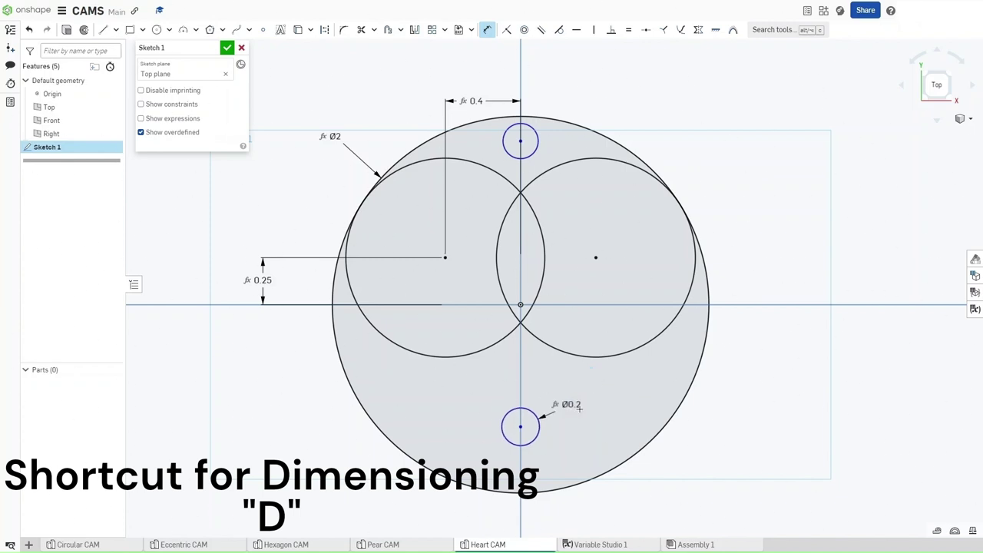
click(540, 137)
click(558, 137)
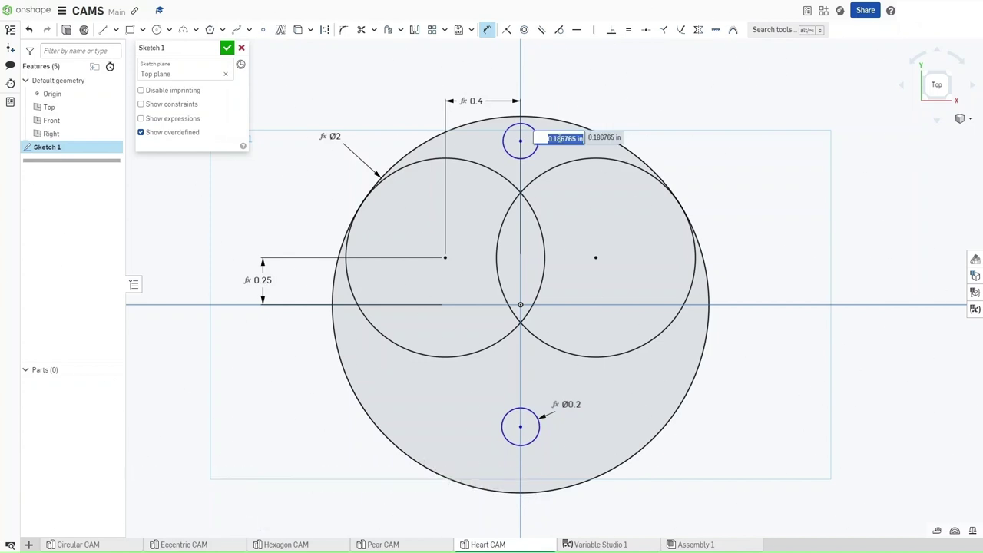
text(#Dia/10)
key(Return)
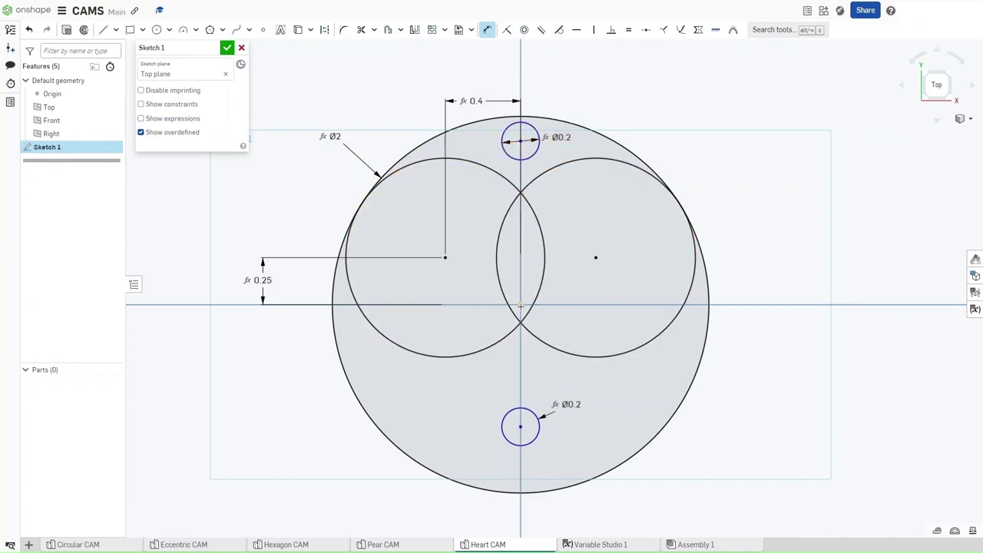
Place the lower circle's centre 0.9 below the origin with a #Dia-based expression
click(521, 304)
click(521, 426)
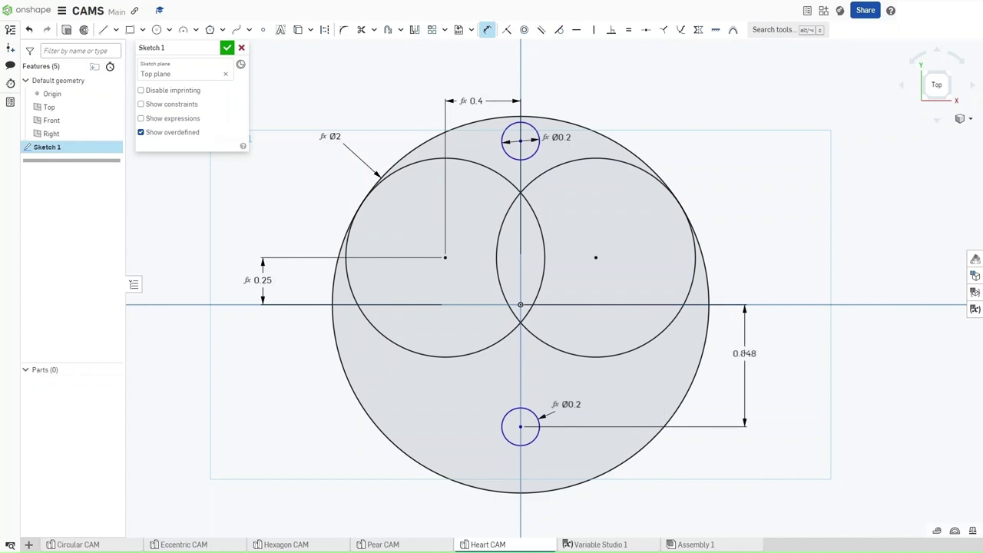
click(744, 351)
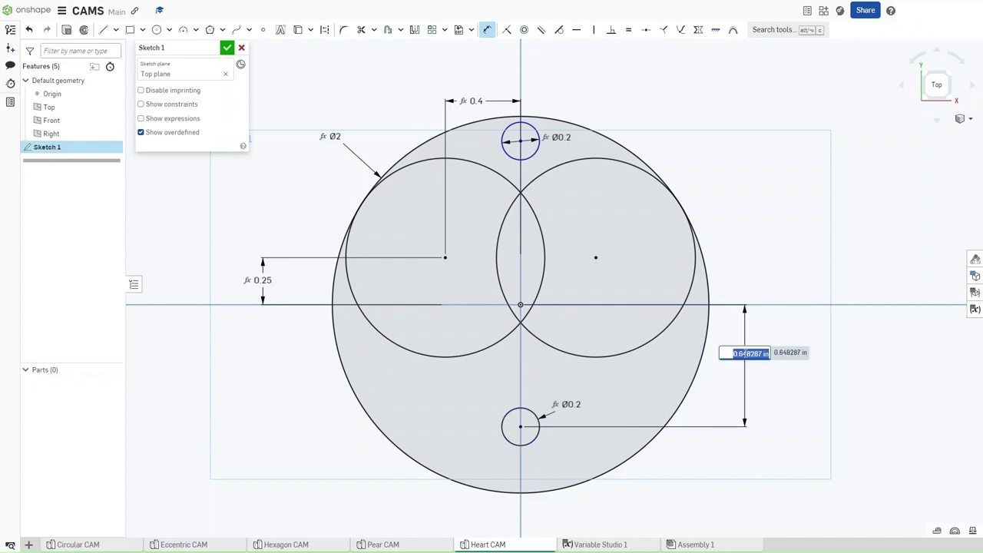
text(9/#)
key(Down)
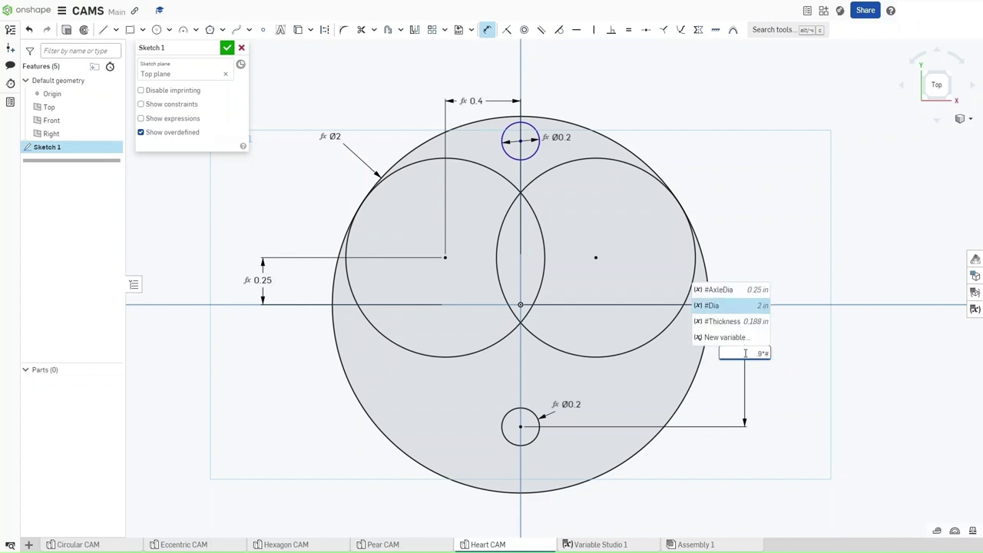
key(Return)
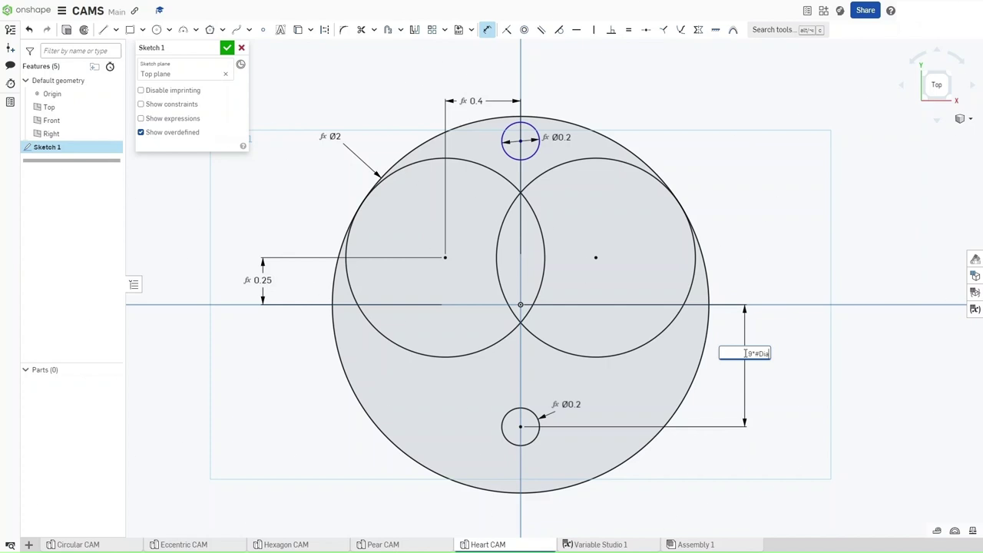
text(/2)
key(Return)
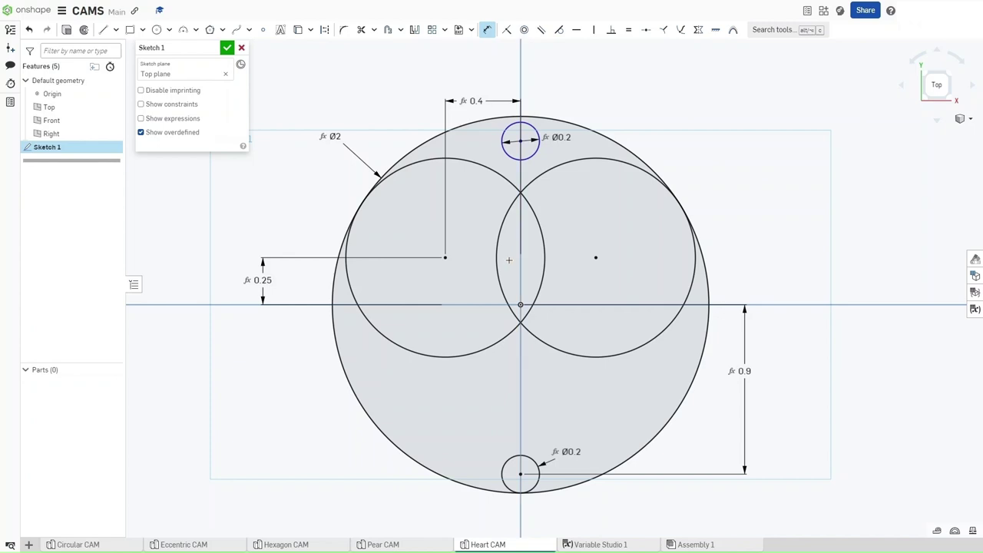
Make the top Ø0.2 circle tangent to the large left circle, nesting it in the upper notch
scroll(522, 141, up, 4)
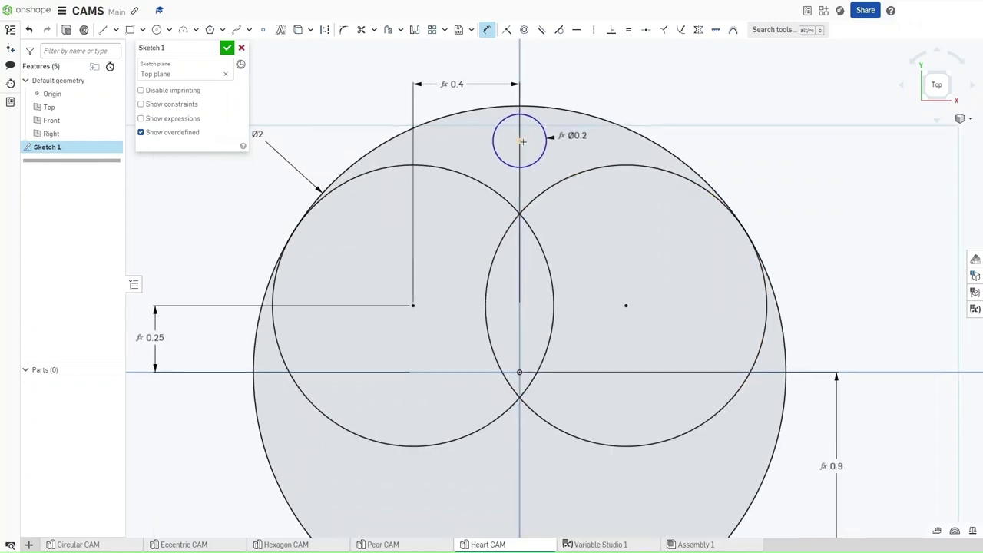
scroll(521, 142, up, 2)
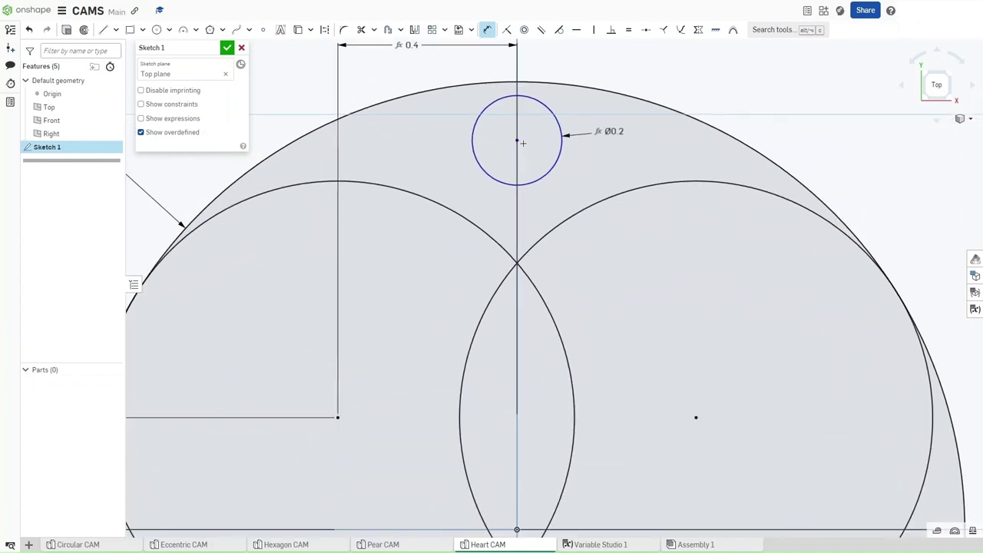
key(t)
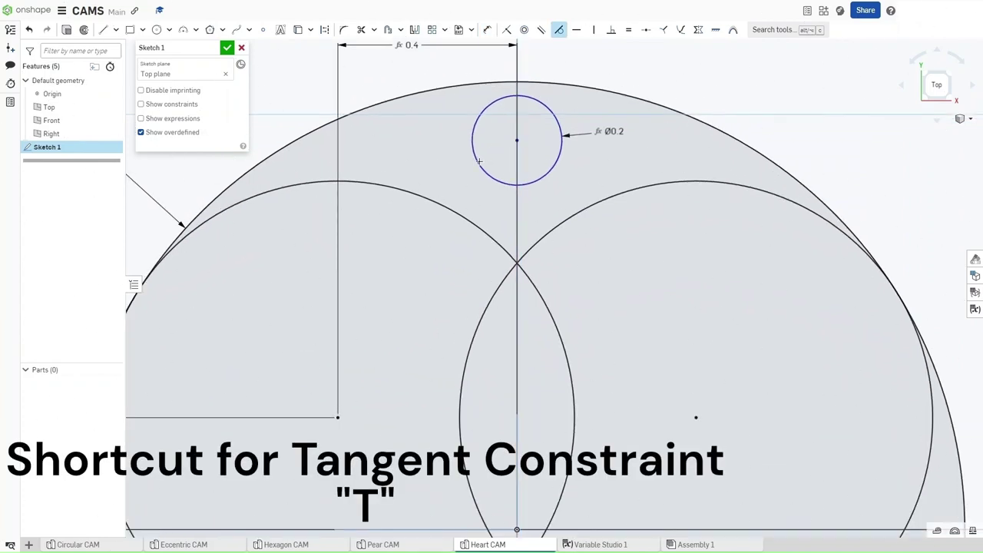
click(479, 161)
click(478, 160)
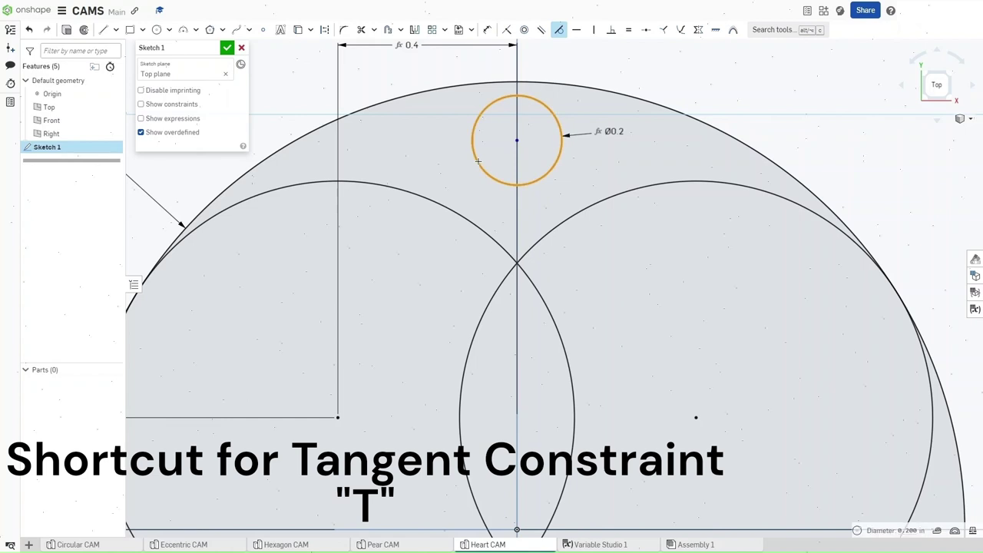
click(486, 231)
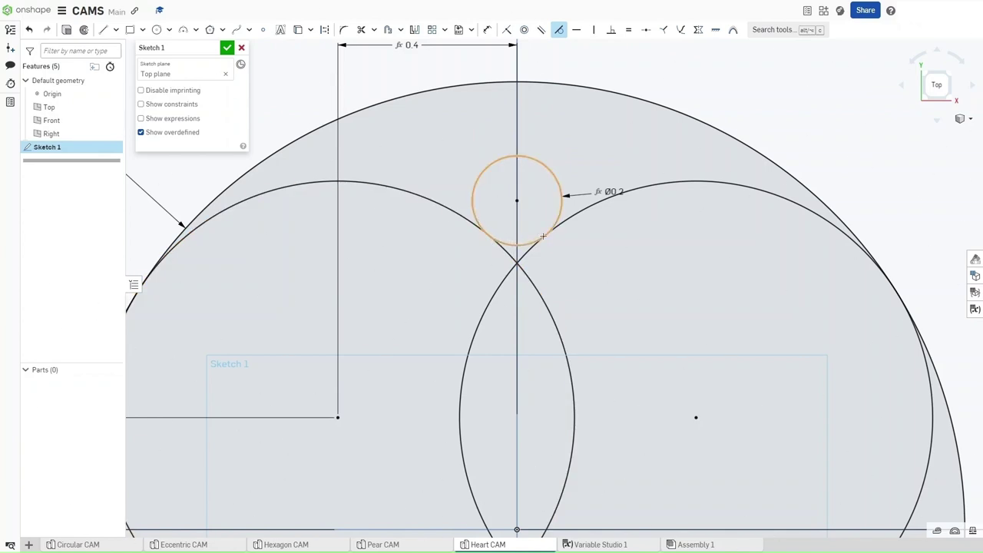
scroll(515, 241, down, 3)
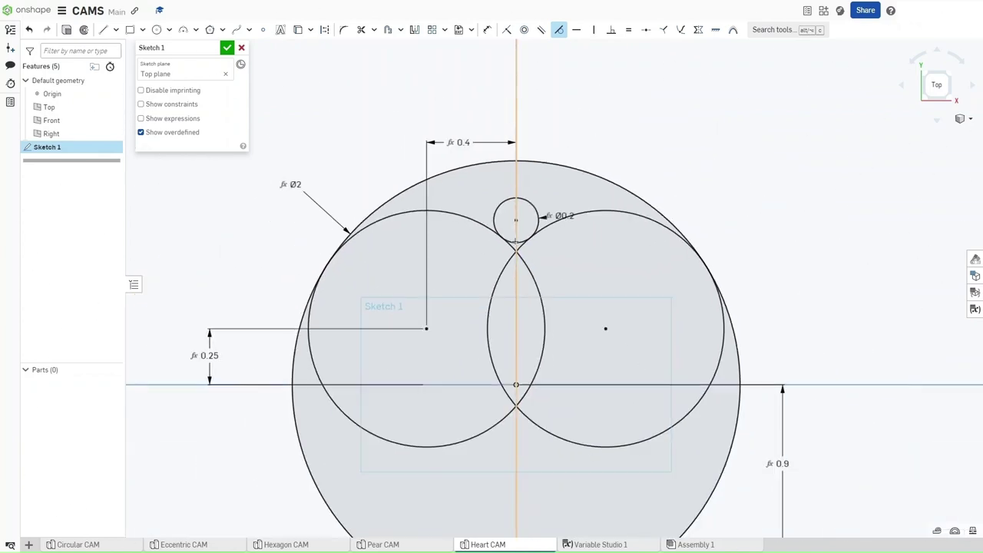
middle_drag(499, 355, 488, 310)
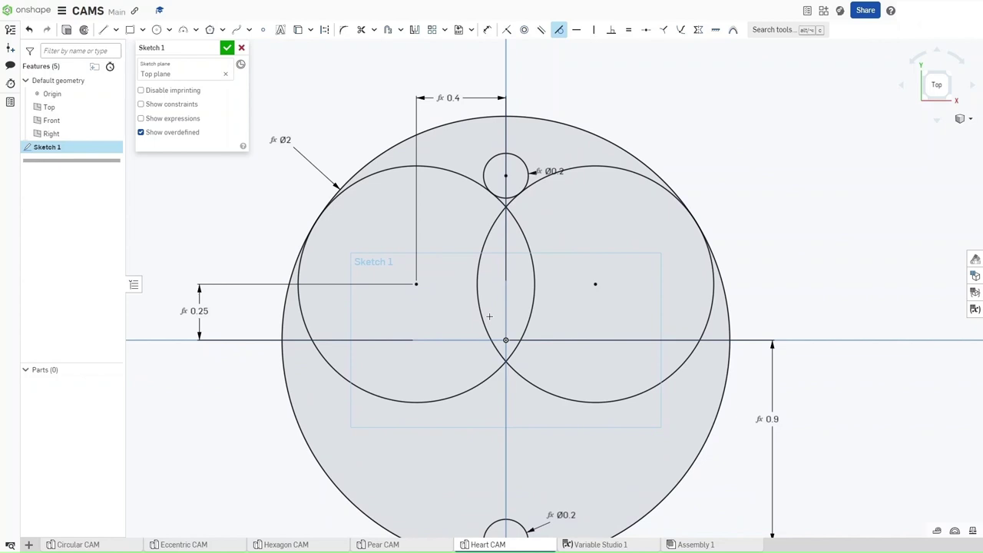
key(l)
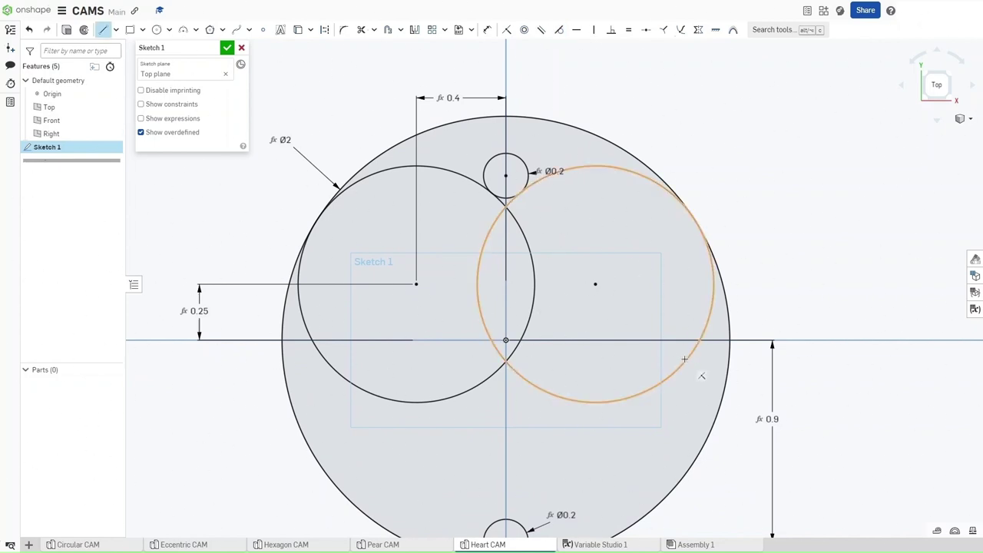
Draw two lines from the bottom Ø0.2 circle up to the right and left large circles
middle_drag(701, 373, 714, 306)
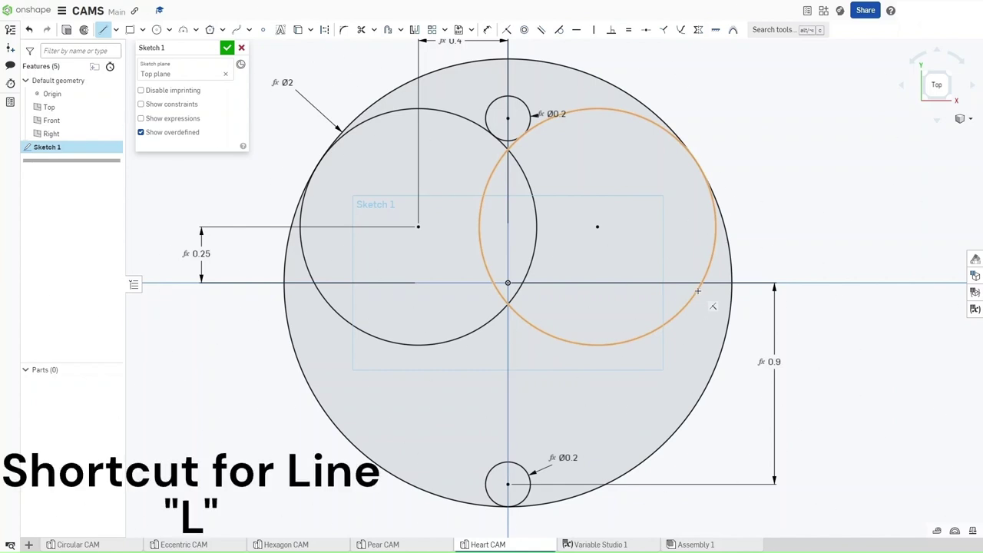
click(698, 290)
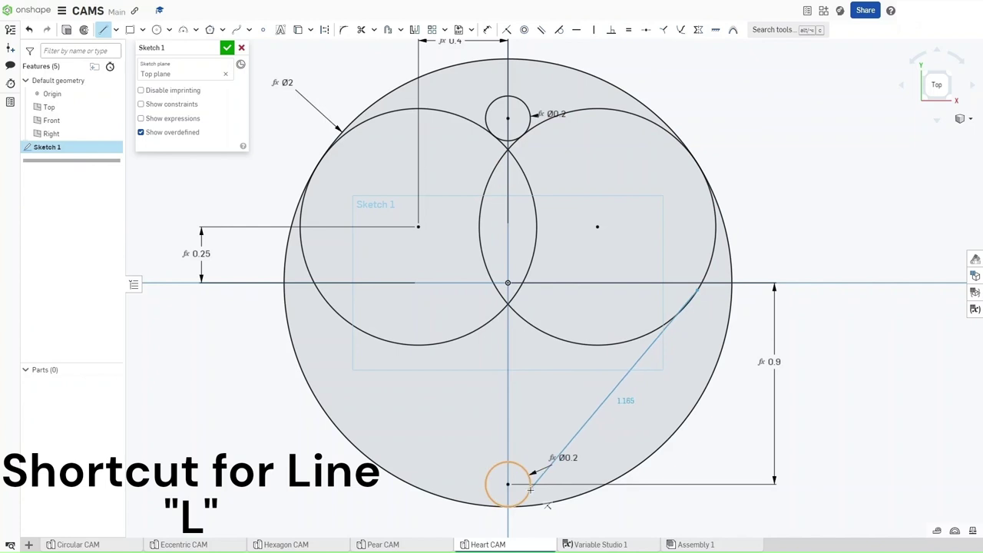
click(533, 486)
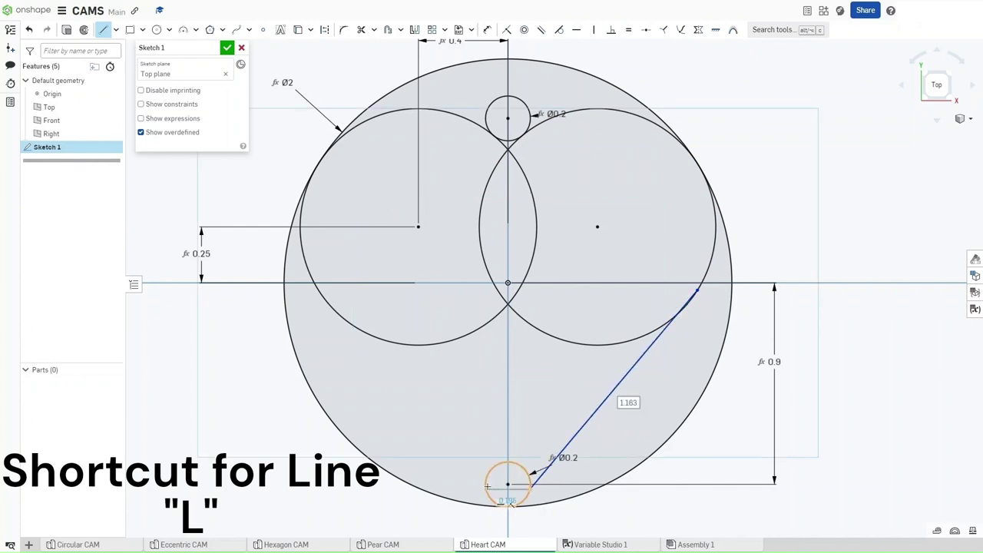
key(Escape)
key(l)
click(485, 489)
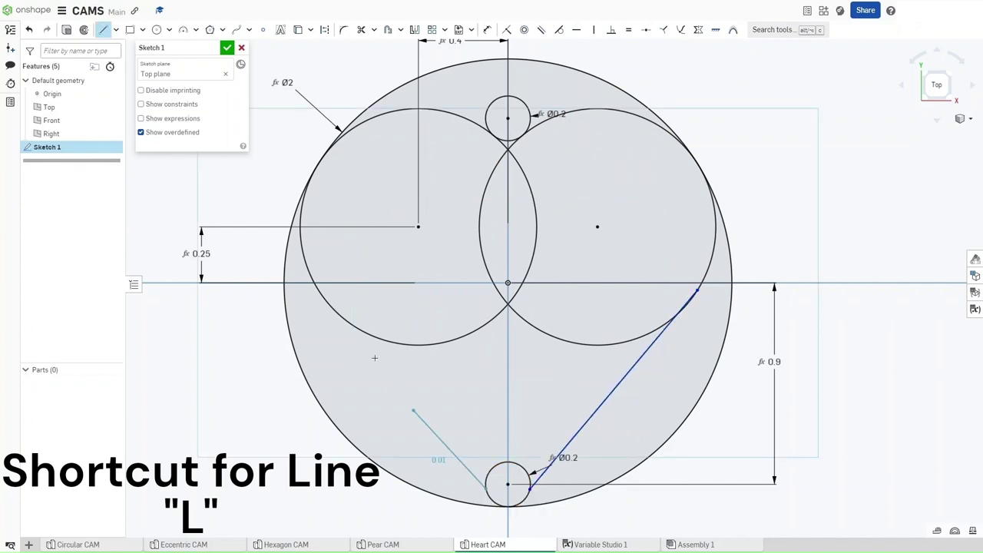
click(333, 311)
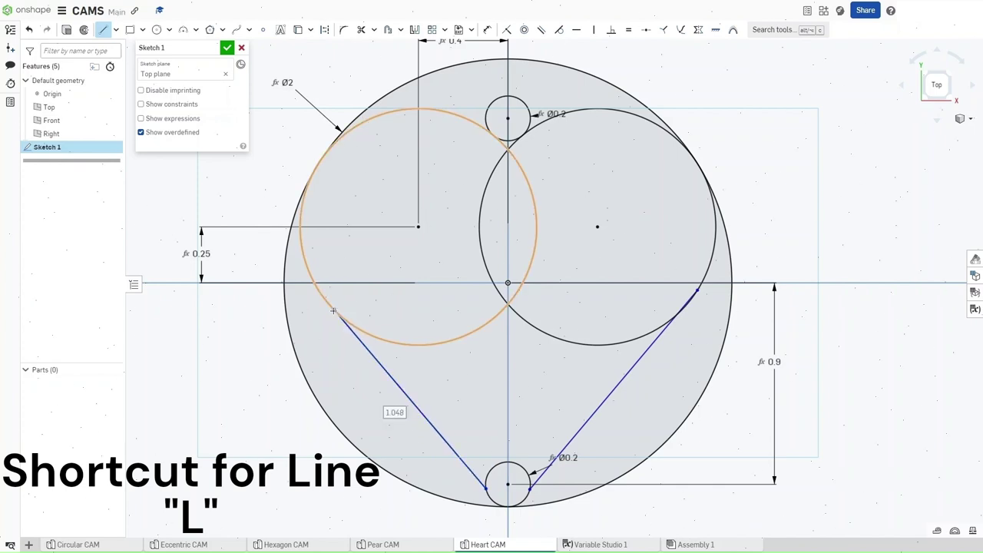
Make both lines tangent to the bottom circle and to their large lobe circles
key(t)
click(352, 331)
click(357, 325)
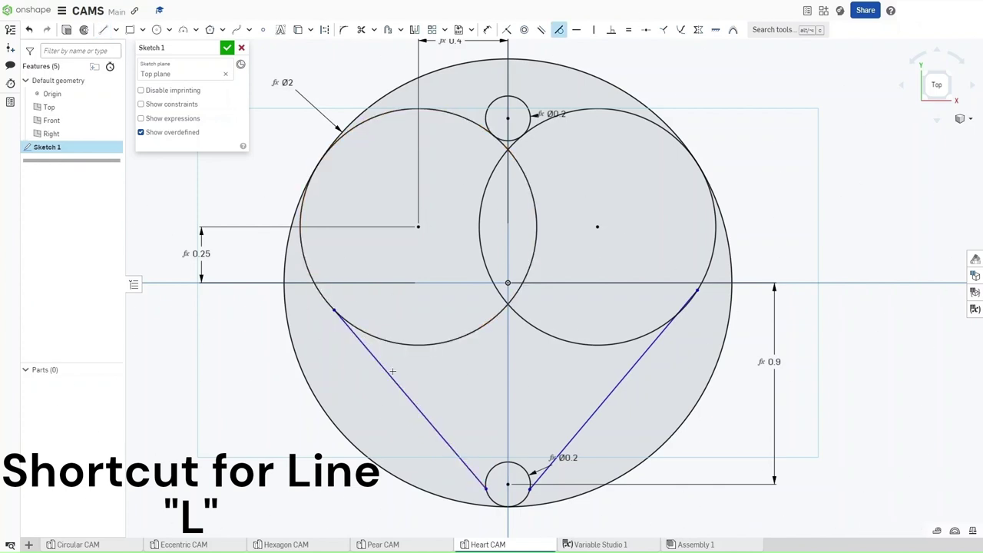
click(411, 400)
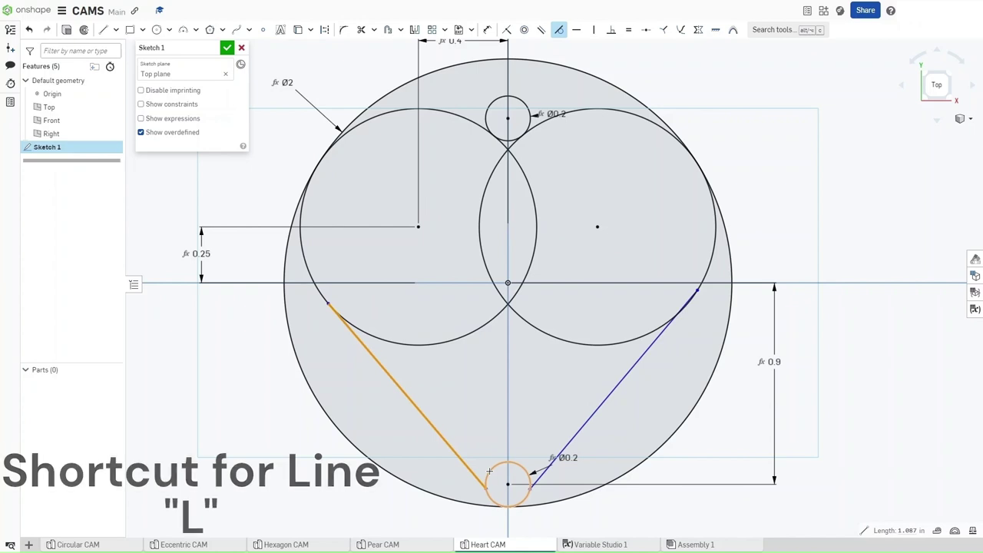
click(488, 473)
click(534, 477)
click(527, 470)
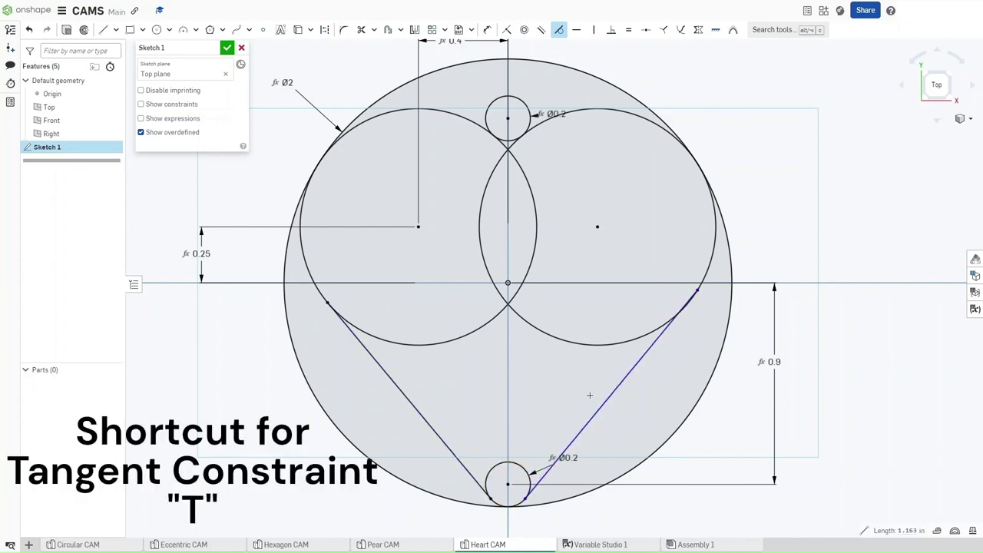
click(619, 386)
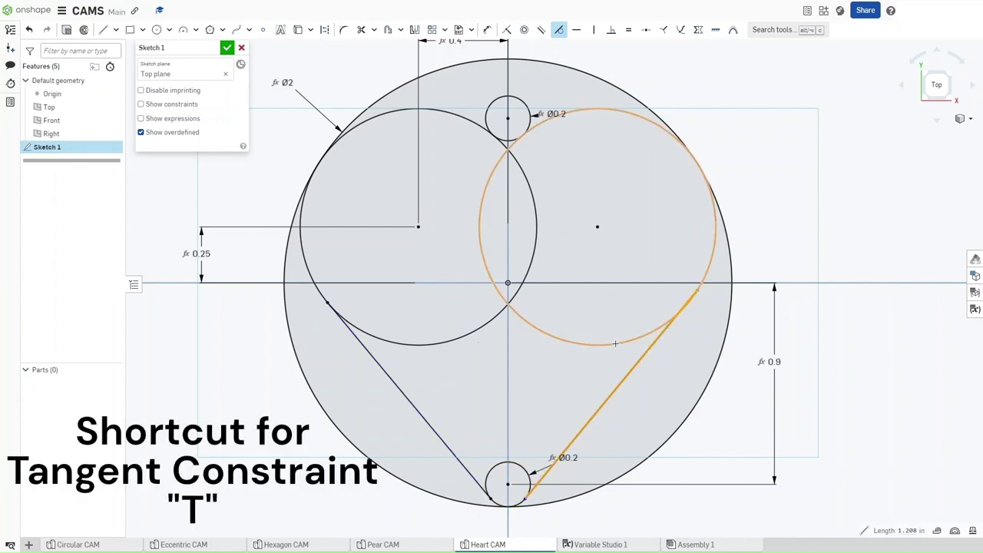
click(613, 345)
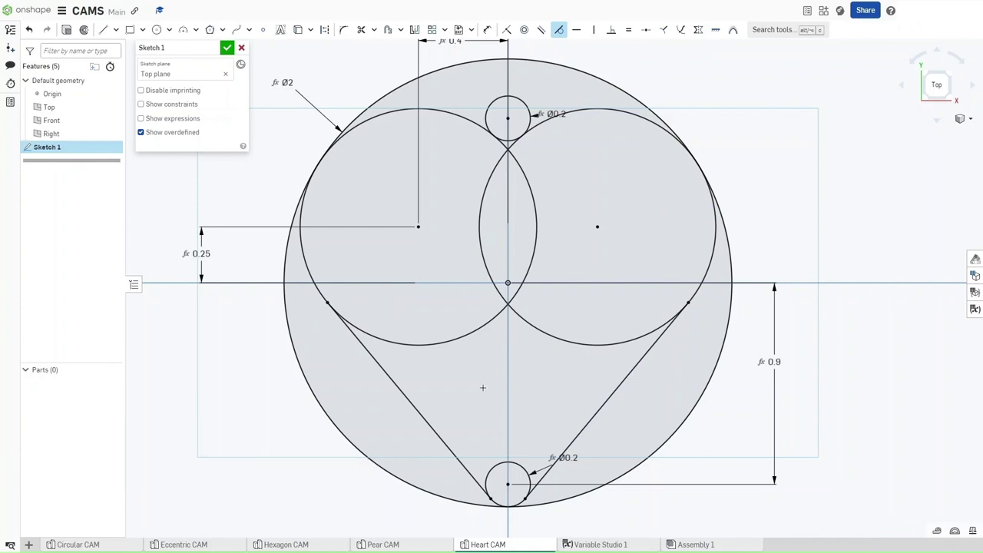
Trim the bottom circle's extra arc and the large circles' lower and inner arcs
key(m)
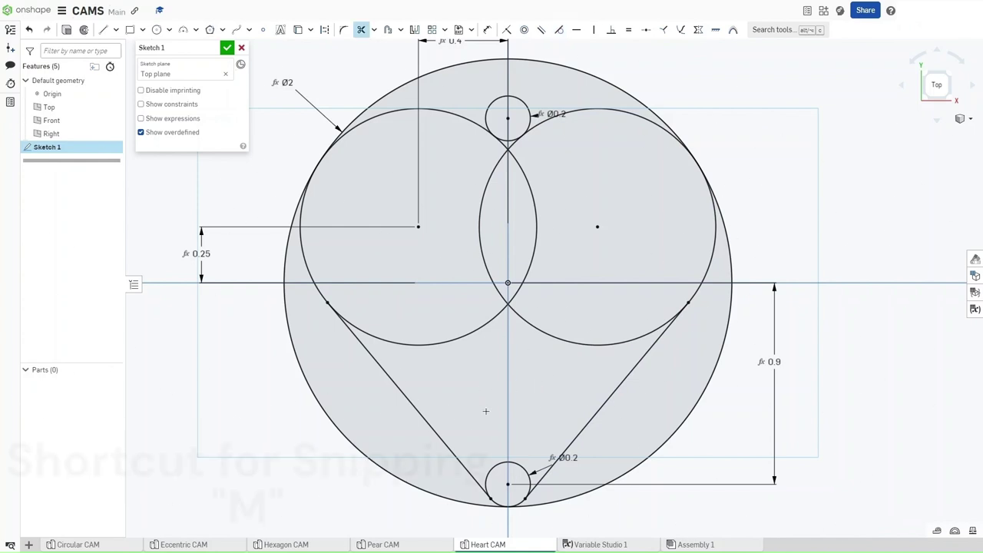
click(494, 466)
click(463, 336)
click(530, 324)
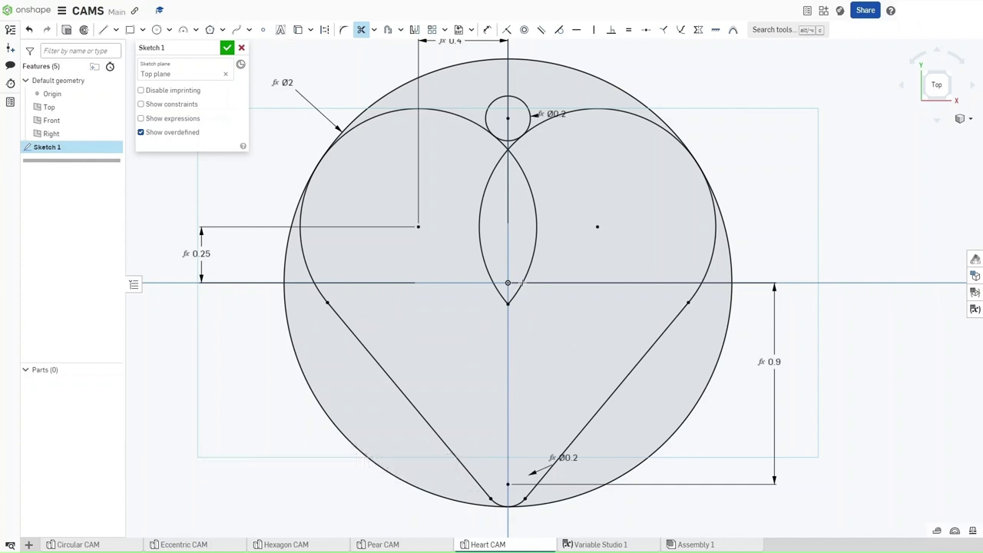
click(534, 231)
click(479, 250)
Trim the short arcs beside the top notch and the small top circle's upper arc
scroll(505, 132, up, 5)
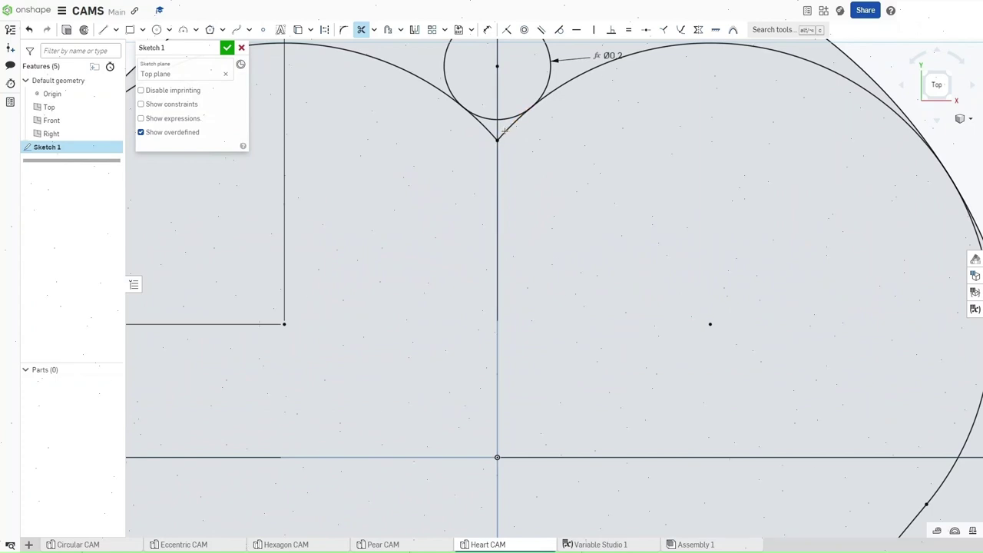
click(505, 131)
click(485, 131)
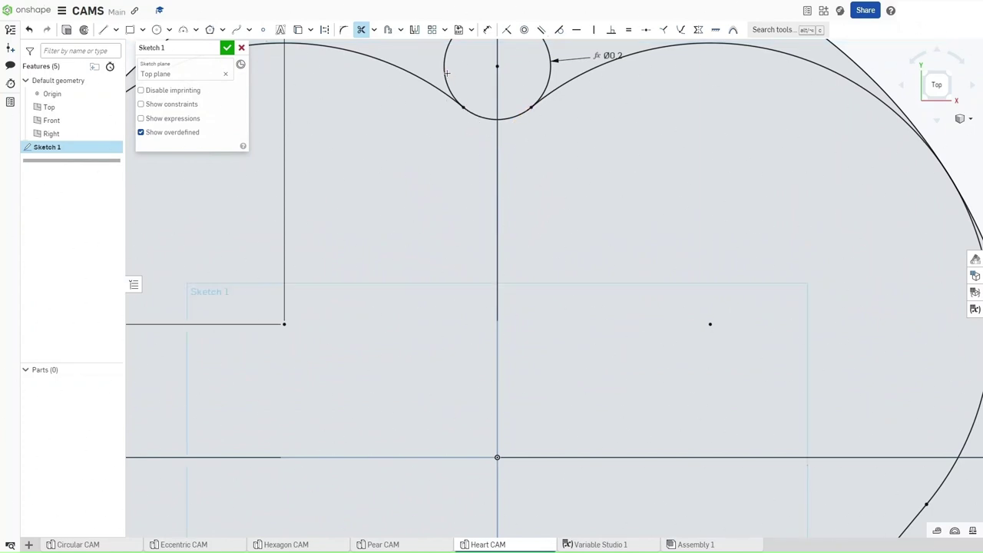
click(447, 73)
scroll(497, 184, down, 5)
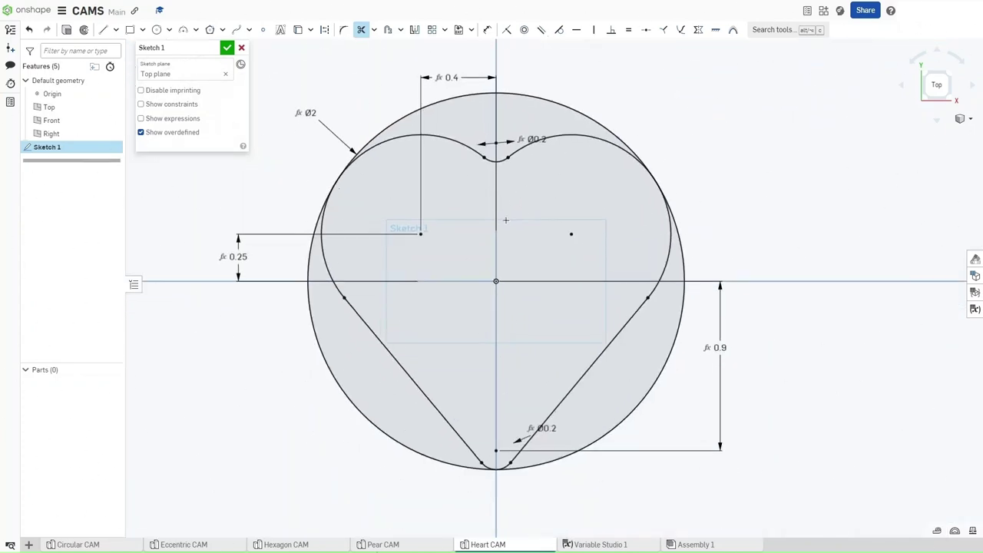
middle_drag(505, 220, 518, 225)
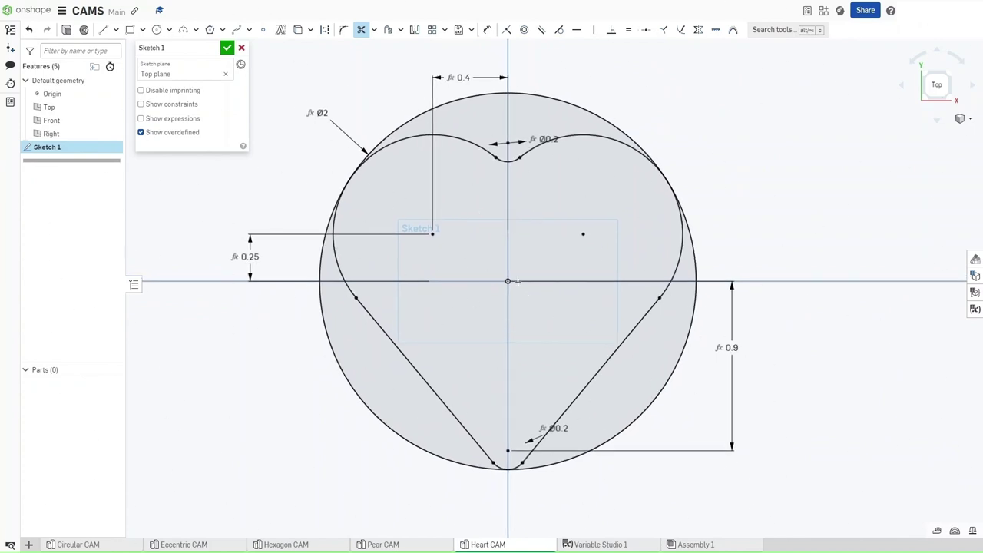
key(c)
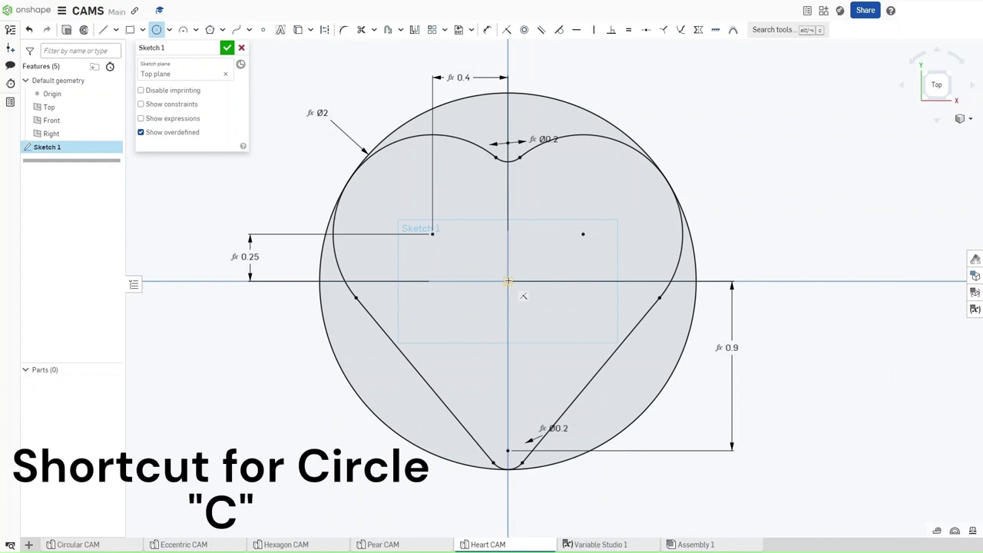
Draw an origin-centred axle circle with its diameter set to #AxleDia (Ø0.25)
click(508, 281)
click(497, 263)
key(m)
click(497, 262)
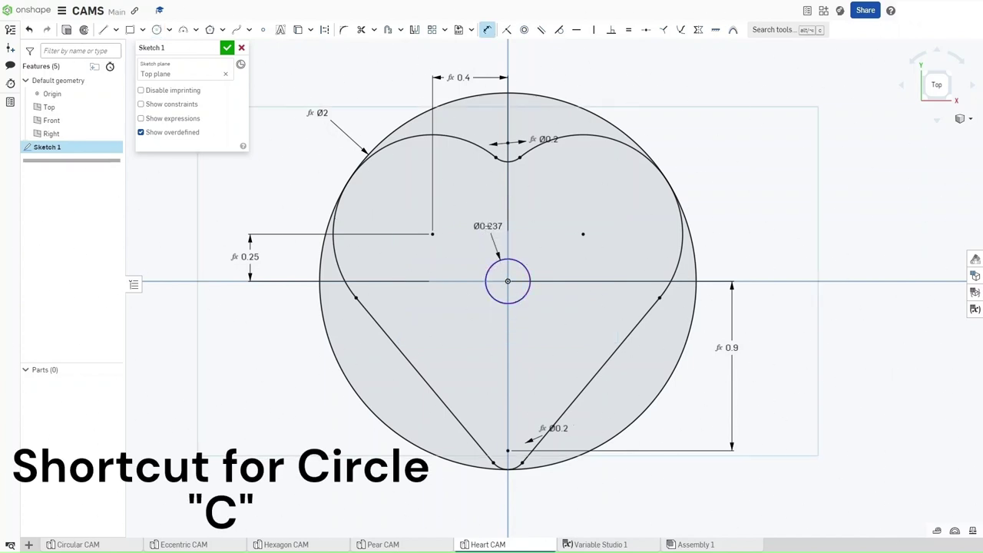
click(488, 226)
text(A)
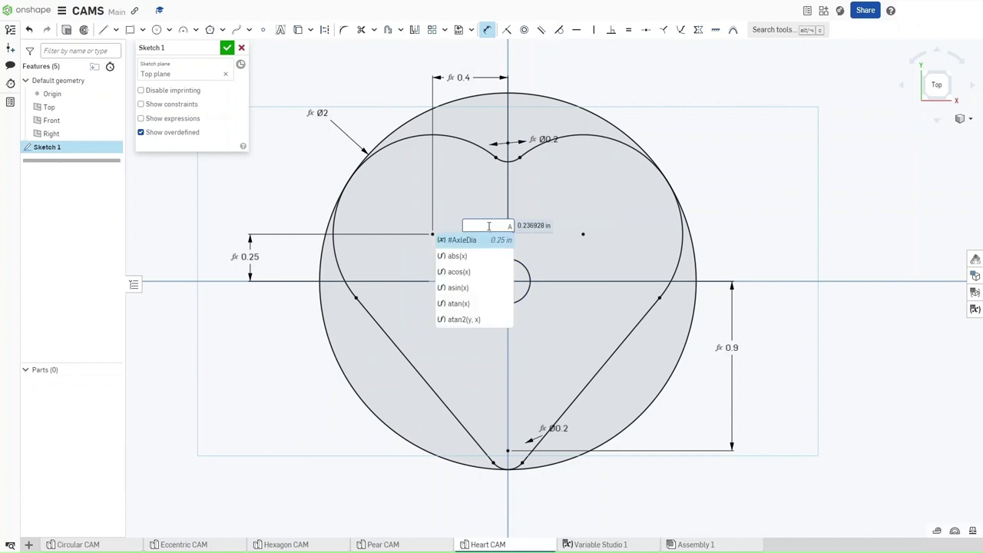
key(Return)
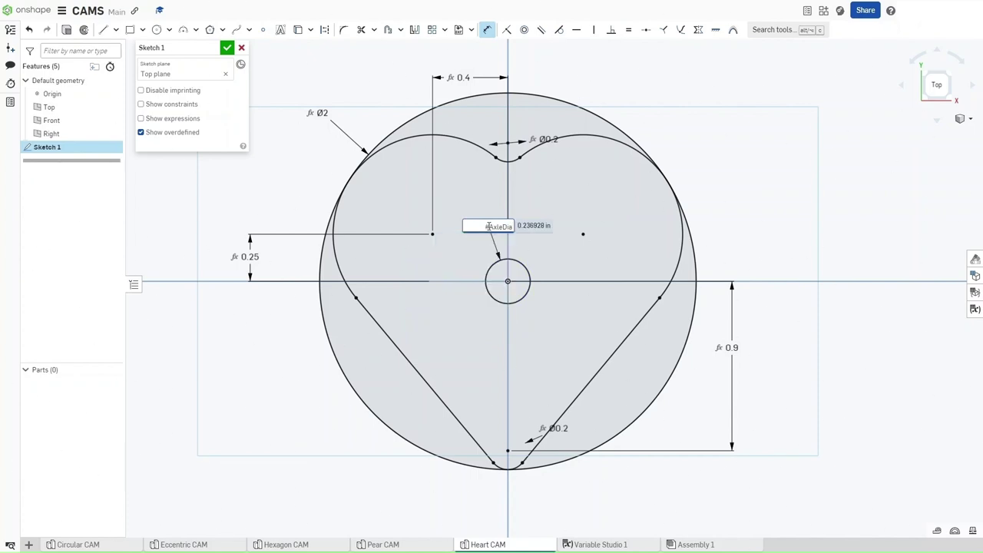
key(Return)
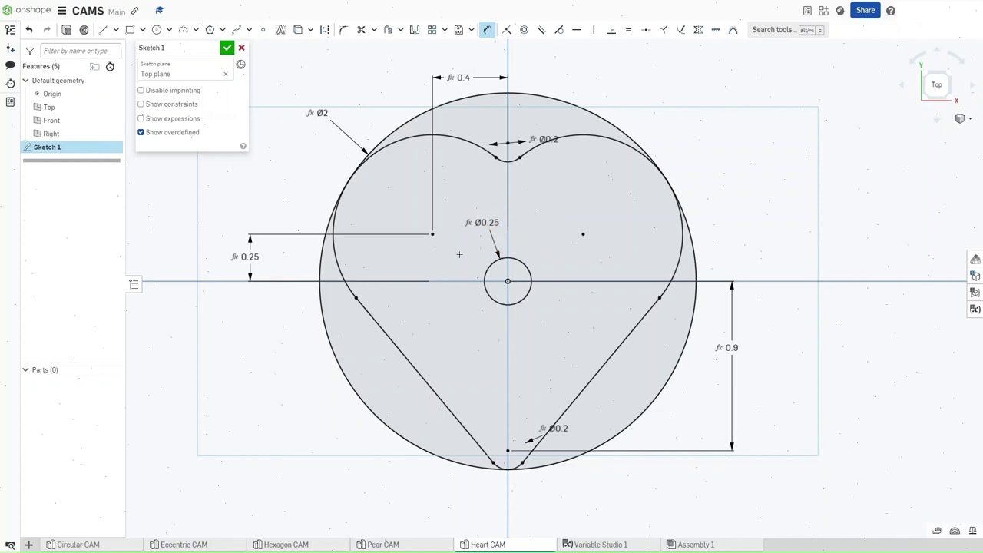
Close the sketch and extrude the heart region to #Thickness depth, creating Part 1
click(228, 49)
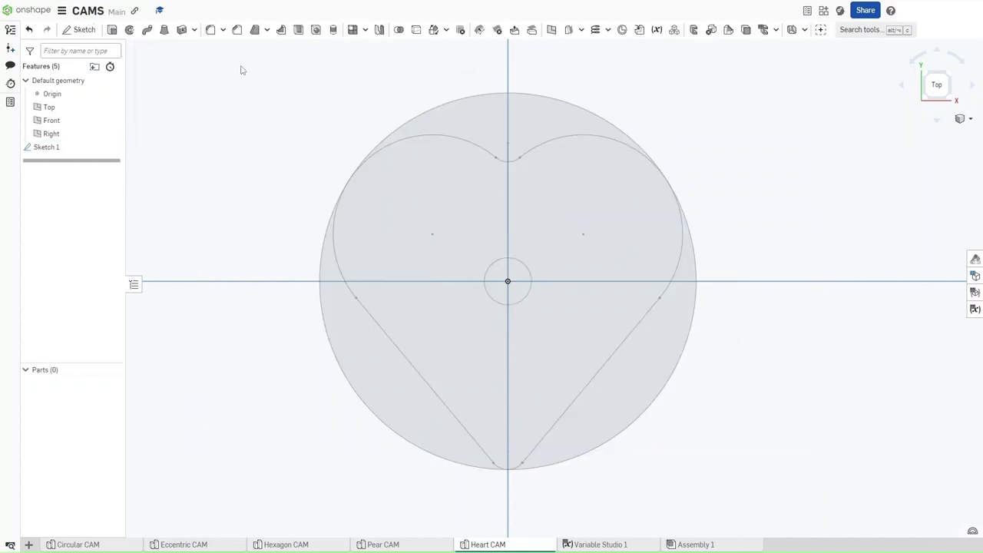
key(shift+e)
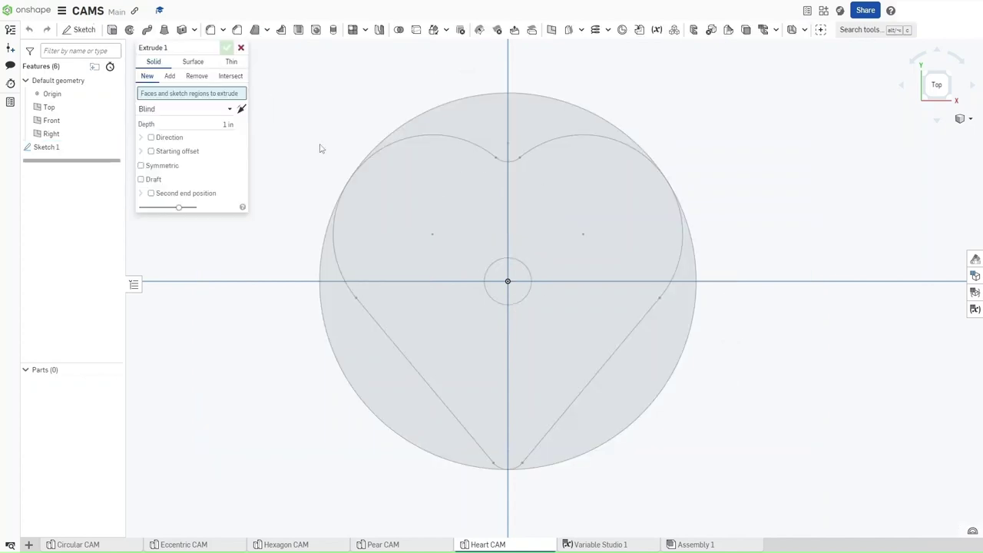
click(415, 204)
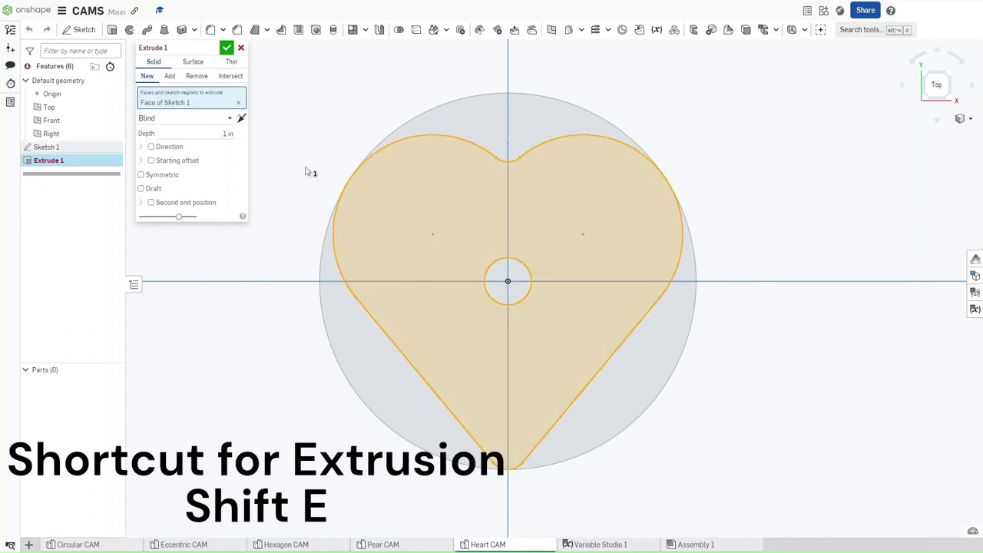
click(221, 133)
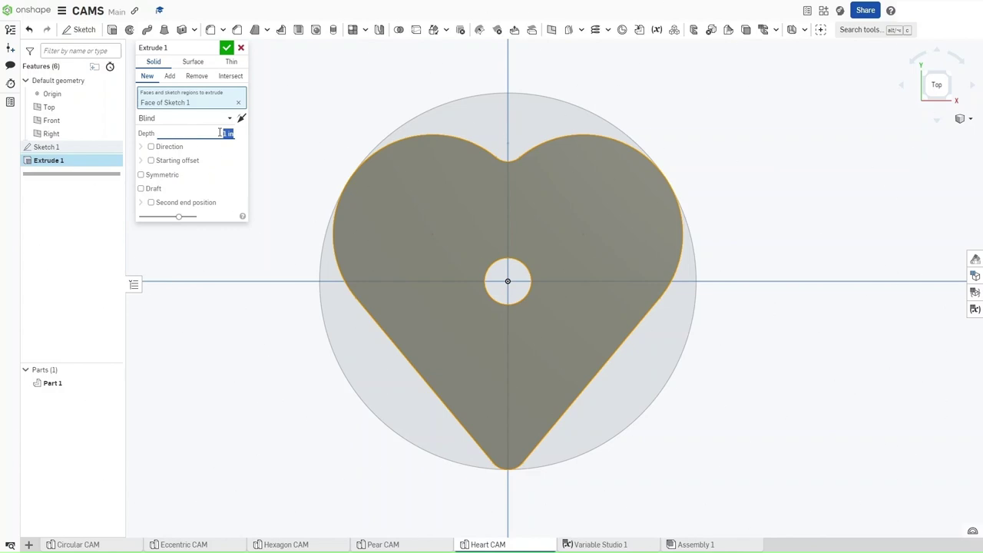
text(TH)
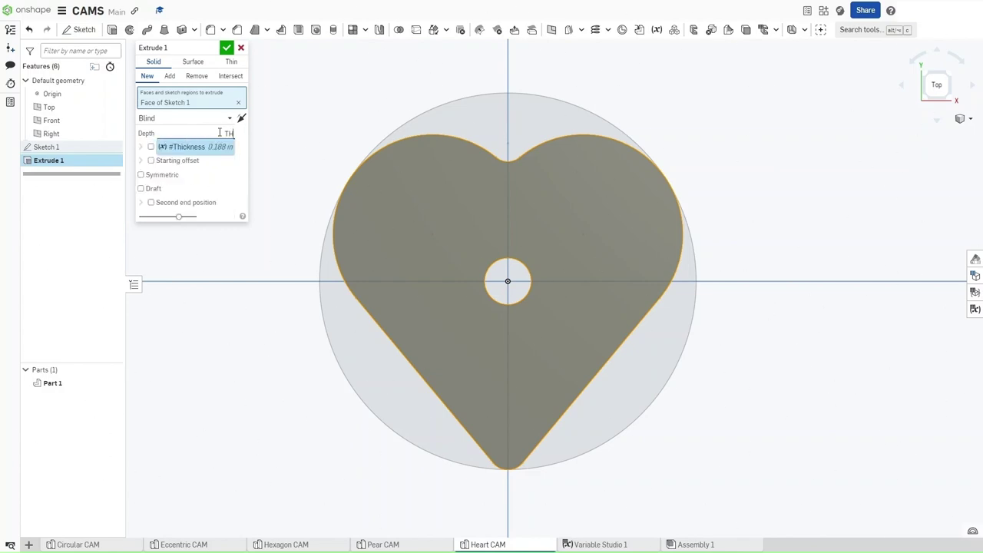
key(Return)
key(Return)
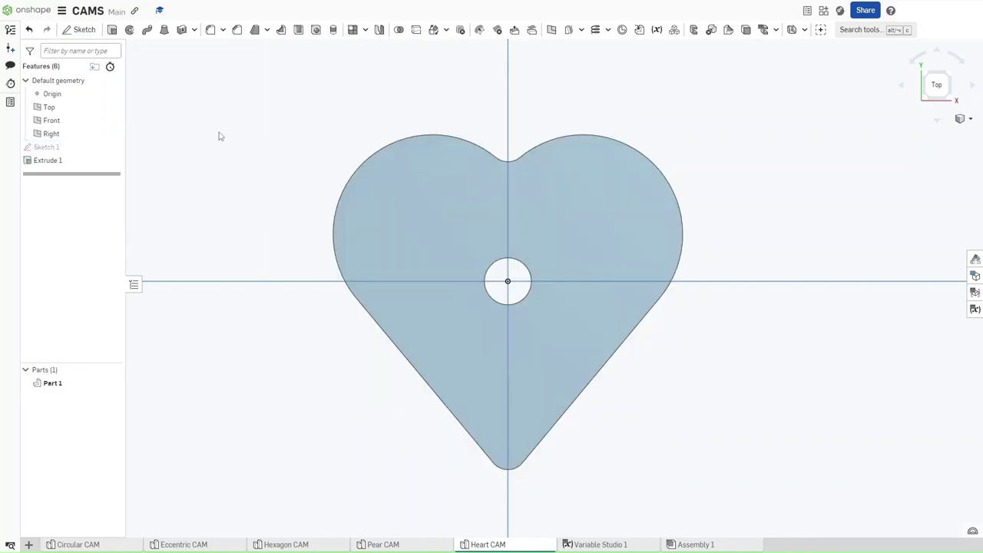
key(shift+7)
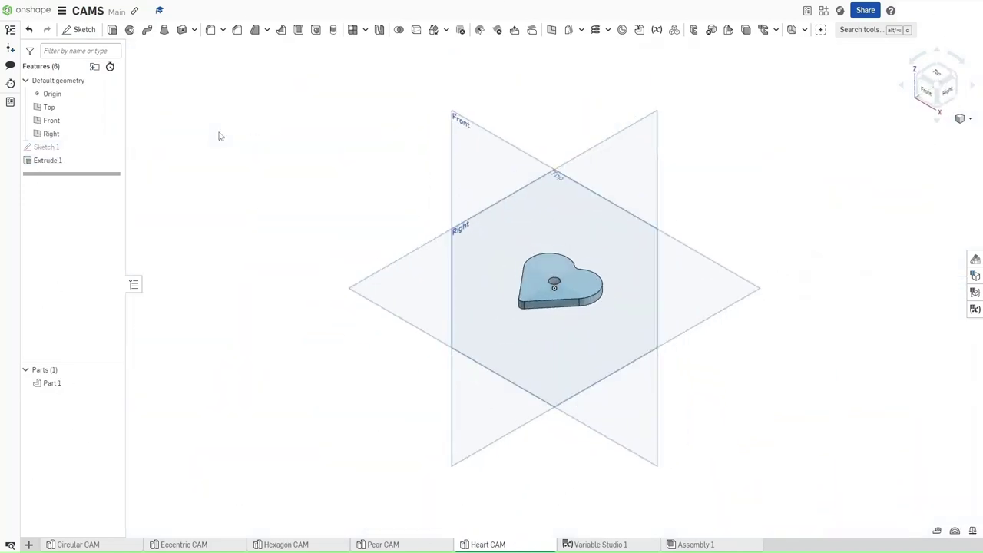
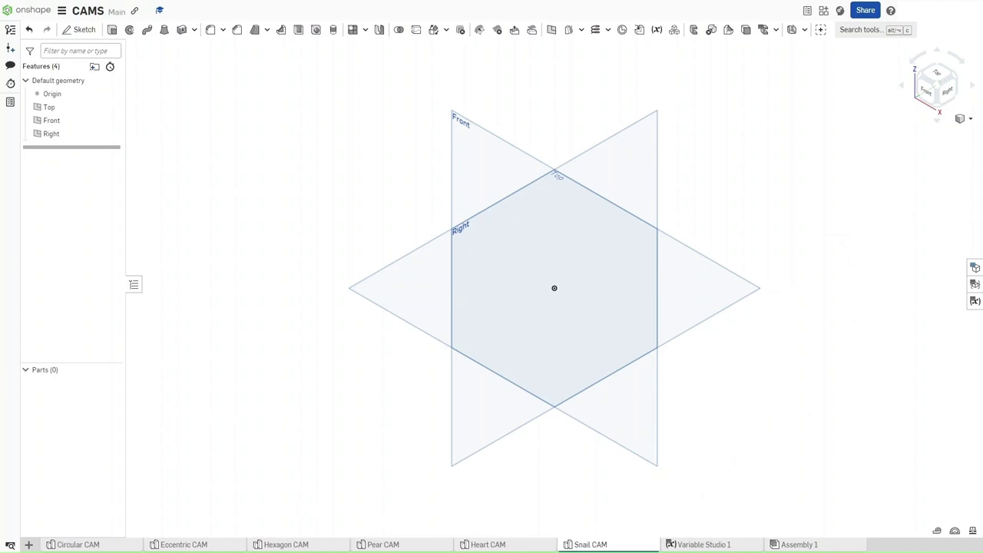
Review the shared cam variables in Variable Studio 1, then open Snail CAM's variable table
click(714, 542)
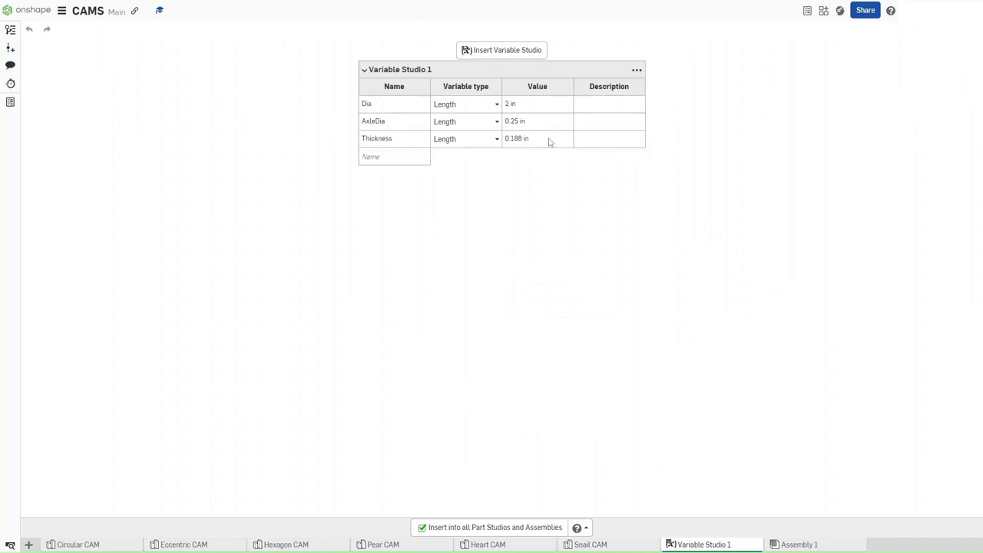
click(623, 545)
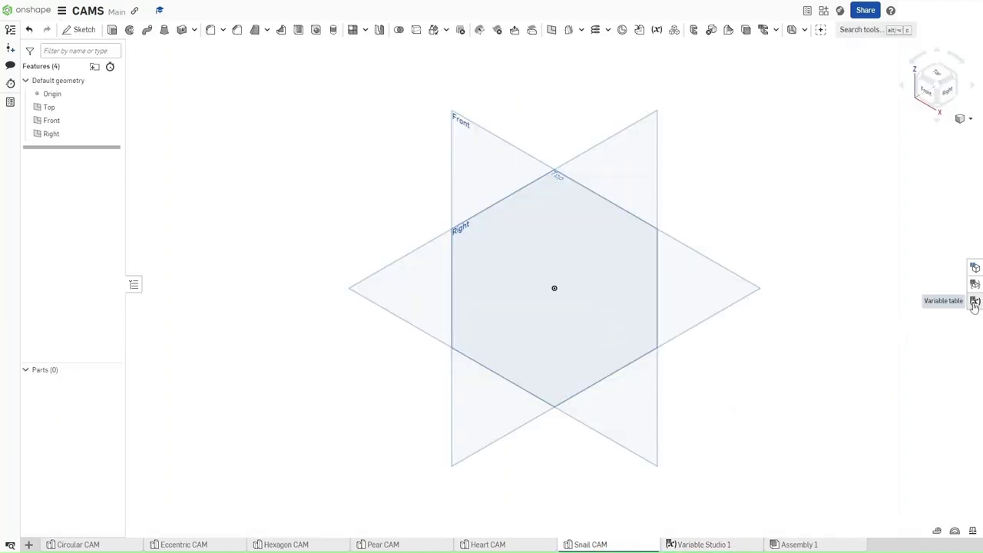
click(975, 302)
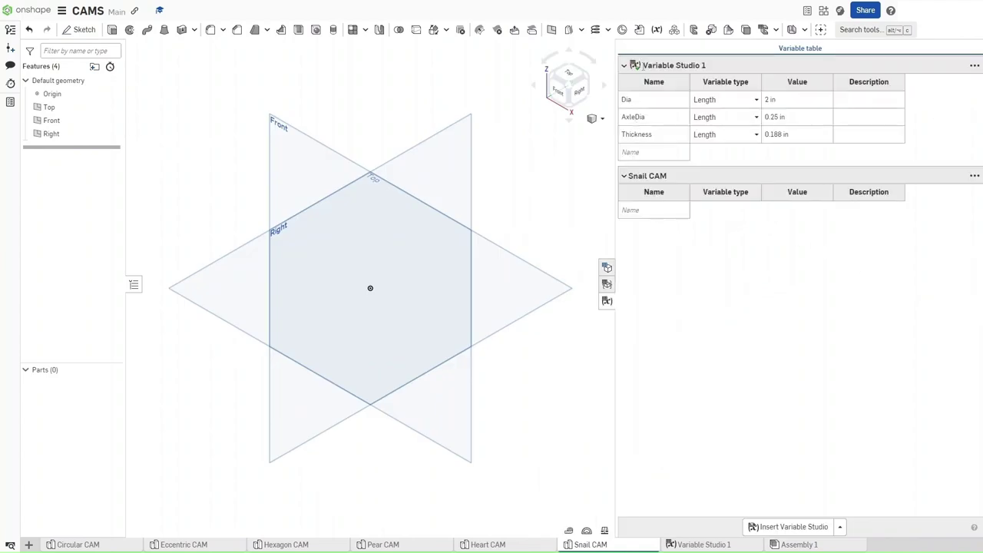
Add Length variables d4, d5, d6, d7 and d8, then select d4's value for editing
click(669, 211)
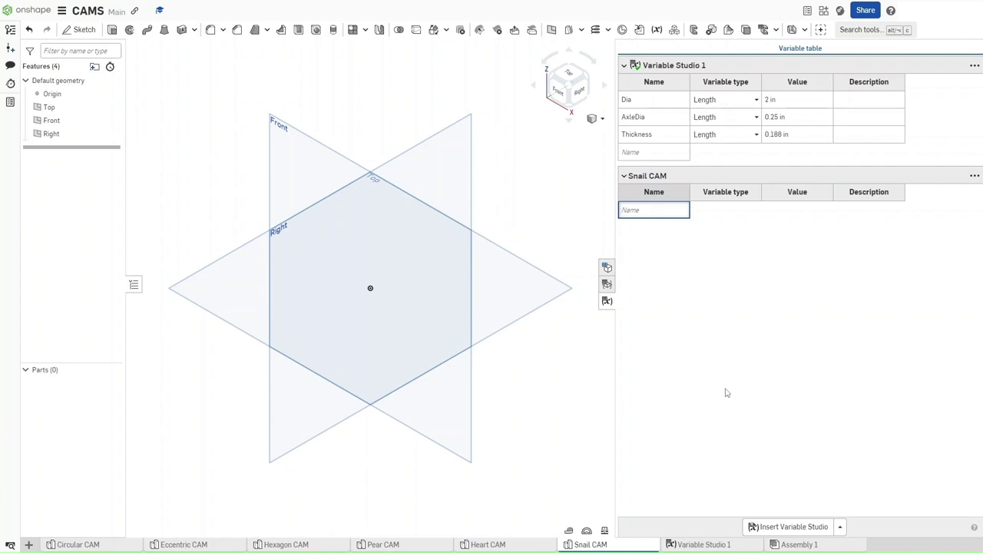
text(d4)
key(Return)
text(d5)
key(Return)
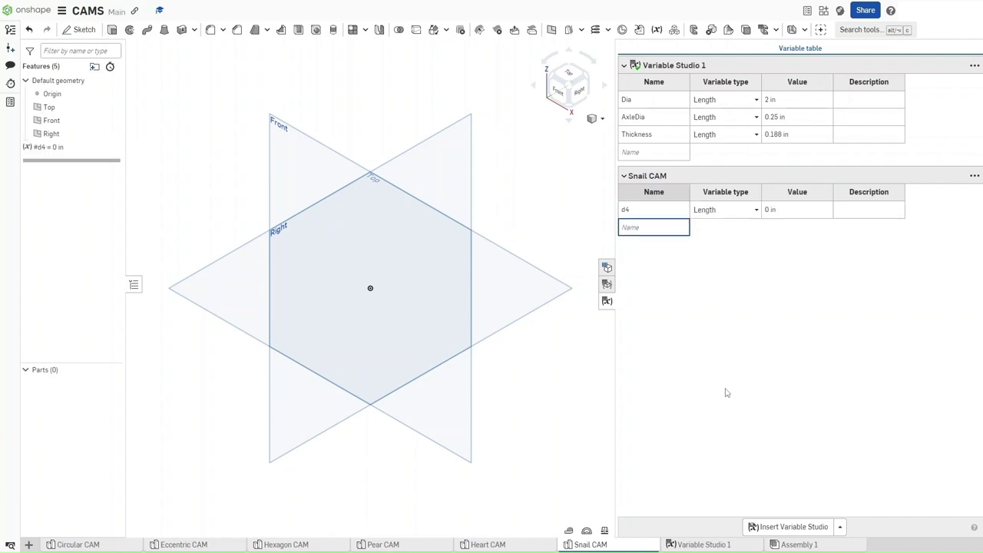
text(d6)
key(Return)
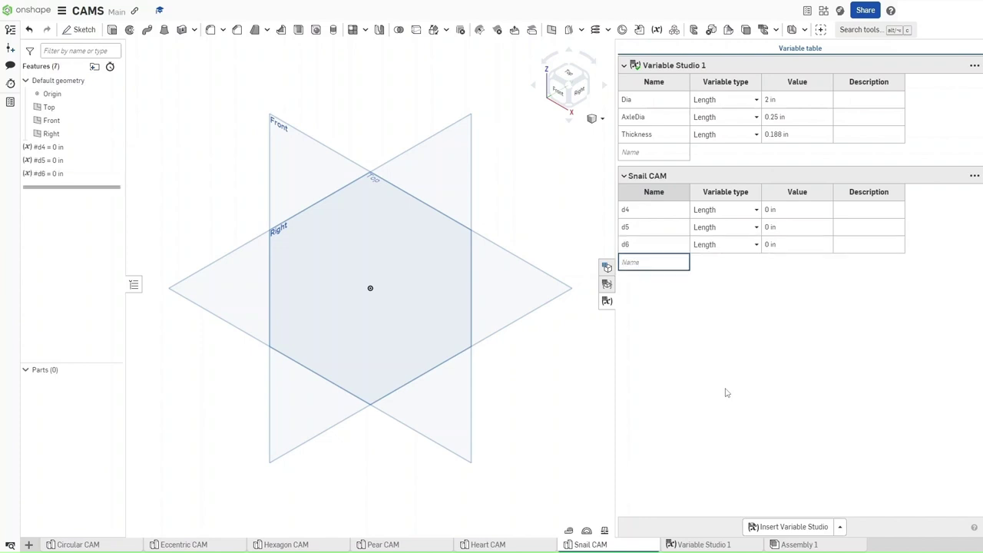
text(d7)
key(Return)
text(d8)
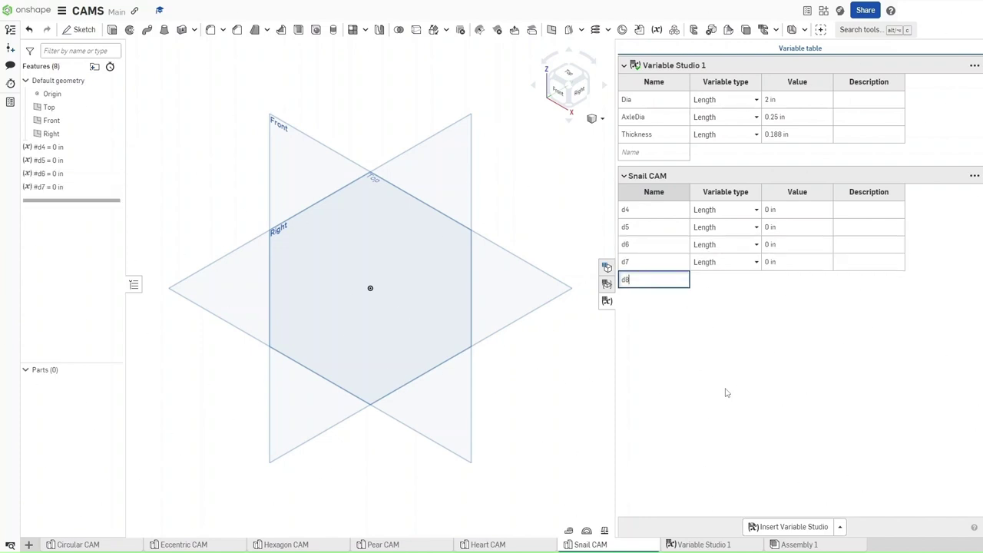
key(Return)
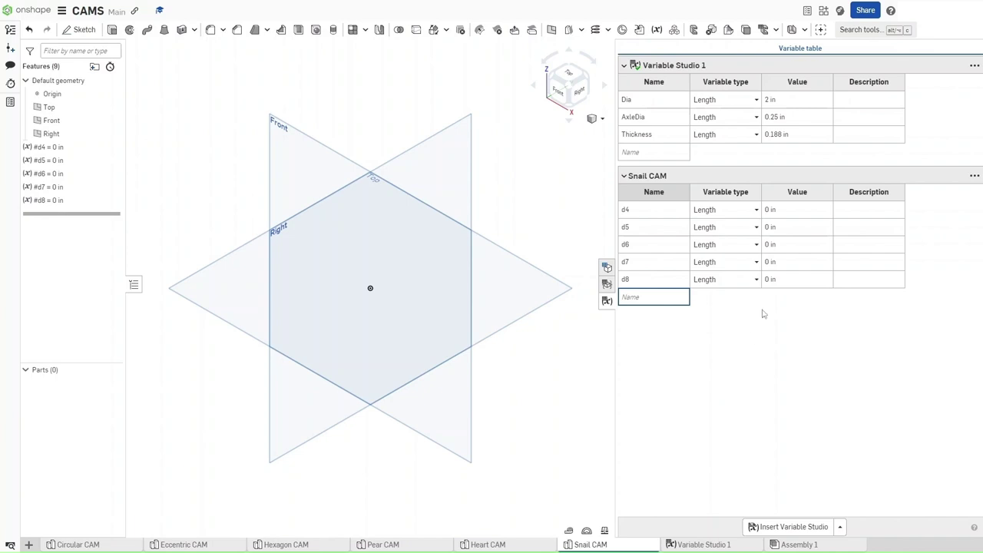
click(771, 210)
click(771, 210)
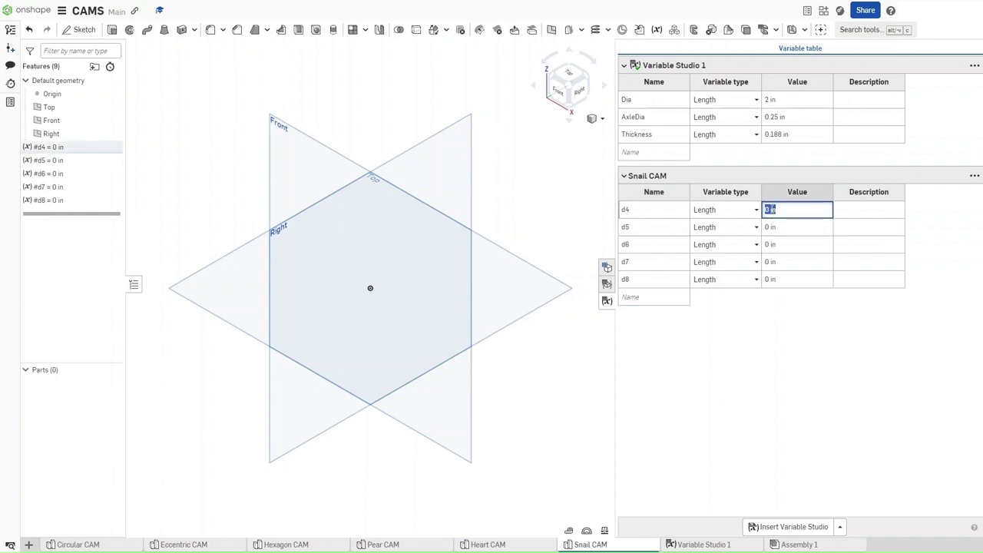
Set d4 to #Dia and d5 to #Dia/2
text(#Dia)
key(Return)
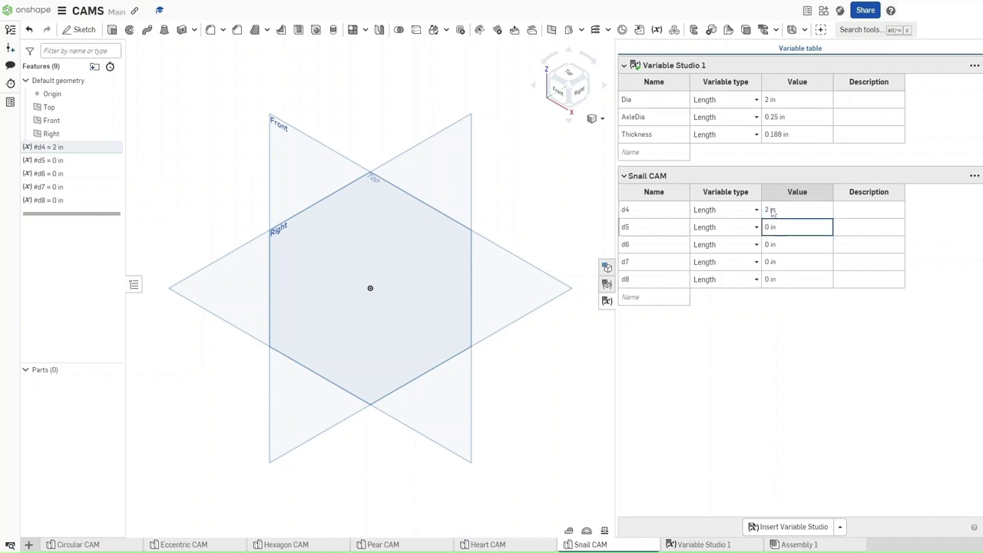
text(D)
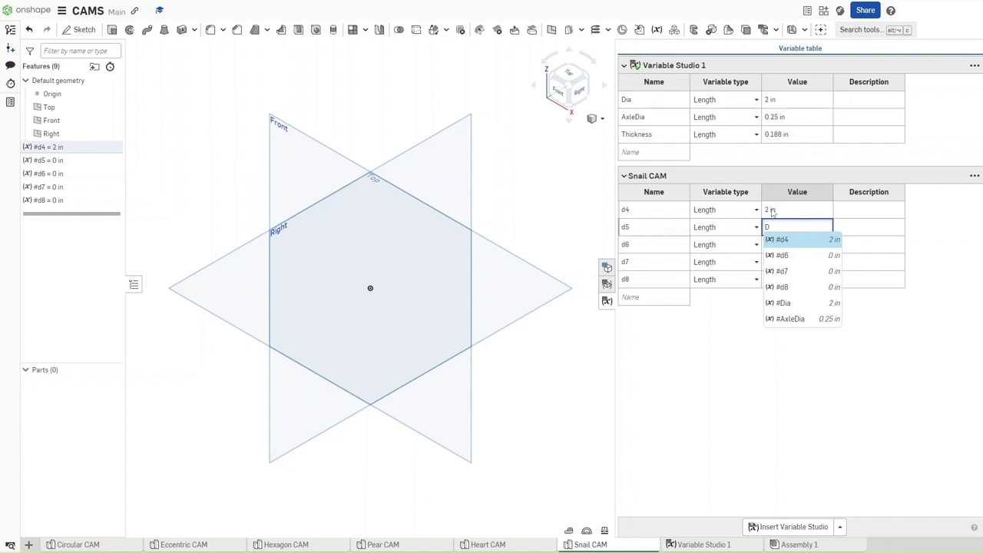
text(ia)
key(Return)
text(/2)
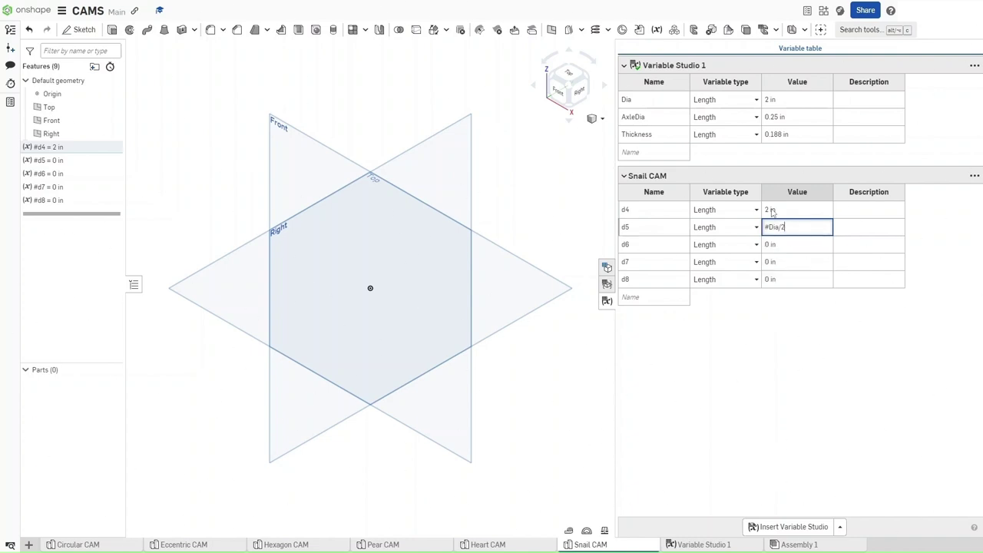
key(Return)
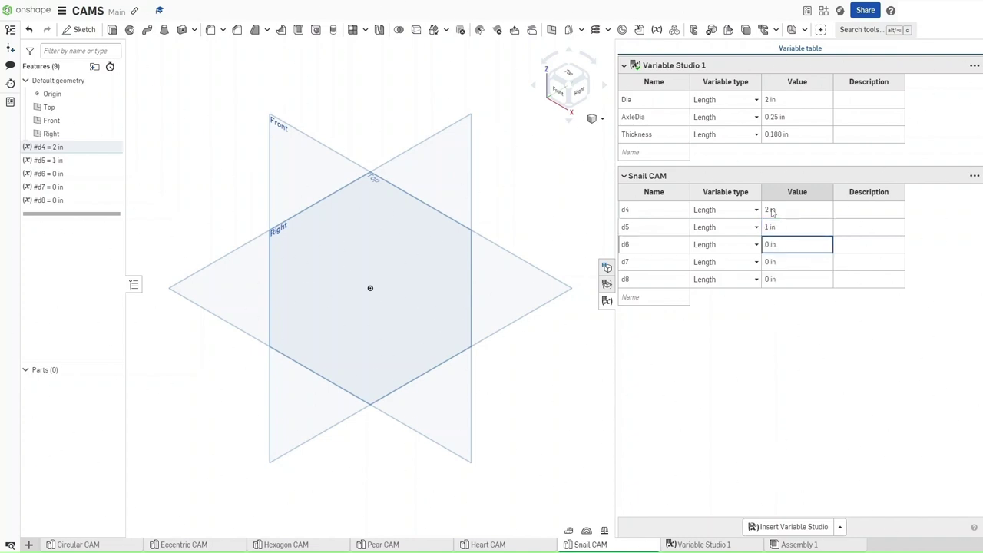
Give d6 the expression (#d5 + (#d4 - #d5)*0.25)/2, which is 0.625 in, and copy it into d7
text((#d5)
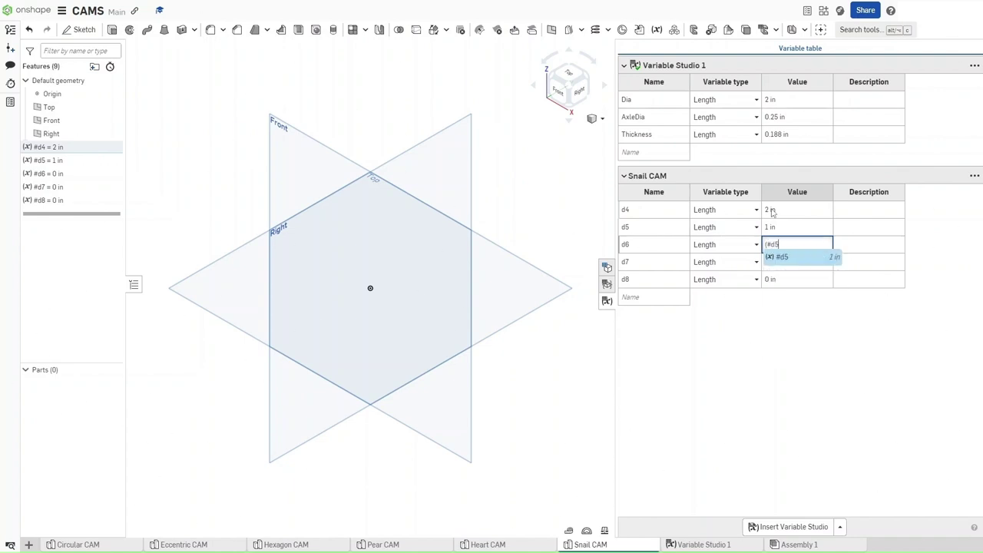
text( +)
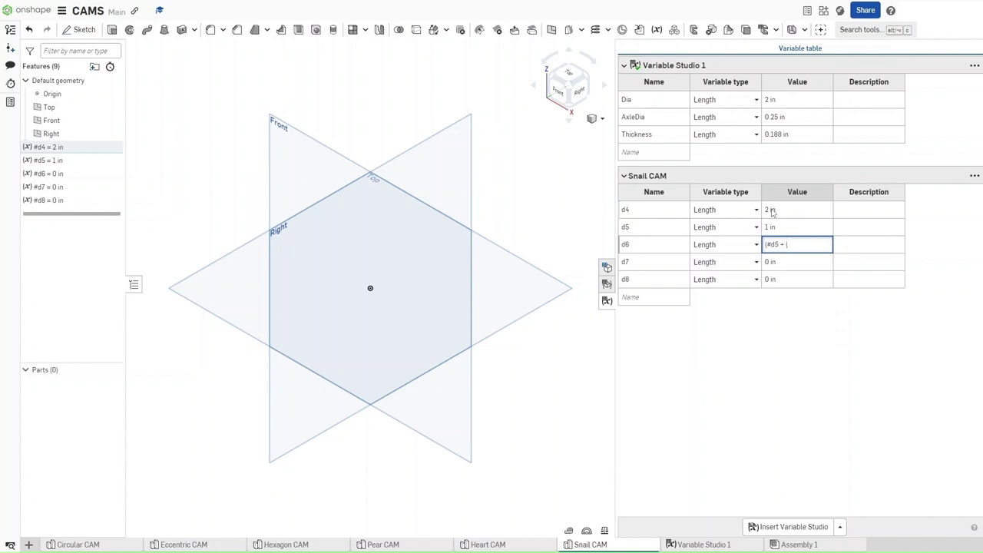
text( (#d)
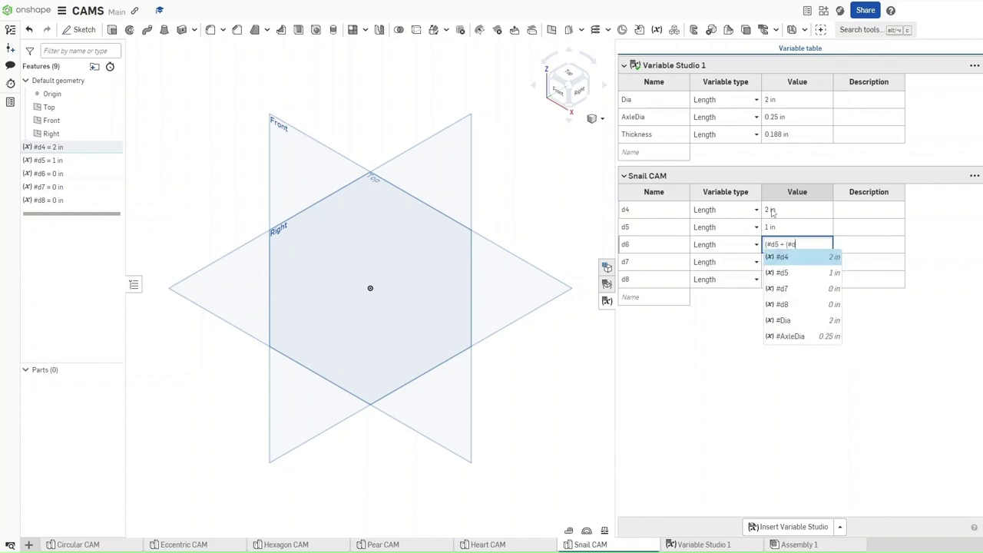
text(4 -)
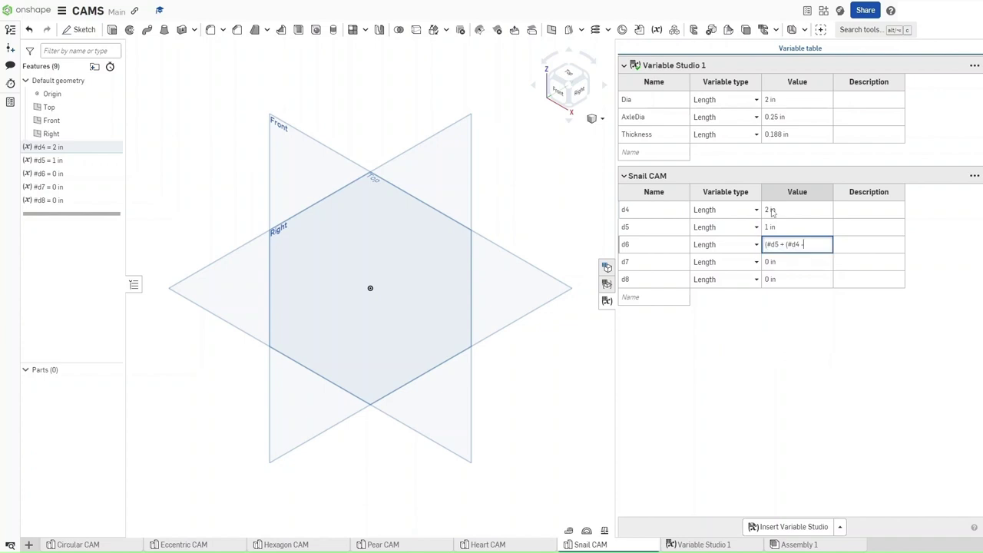
text( #d5)
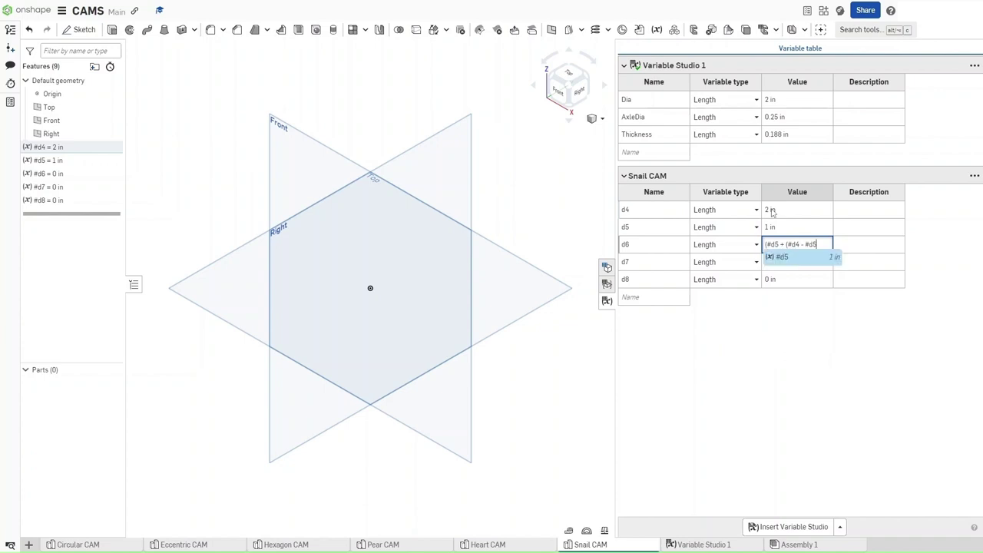
text())
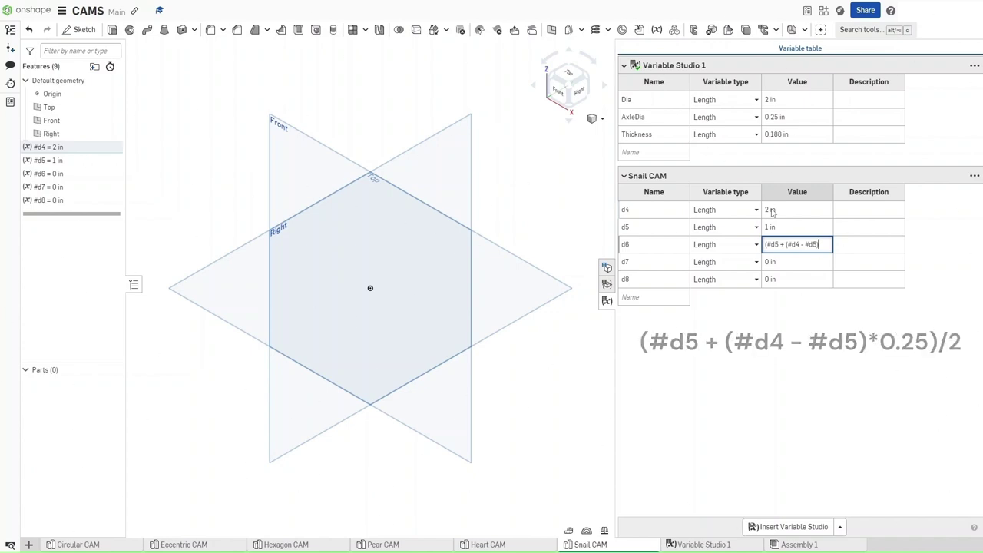
text(*0)
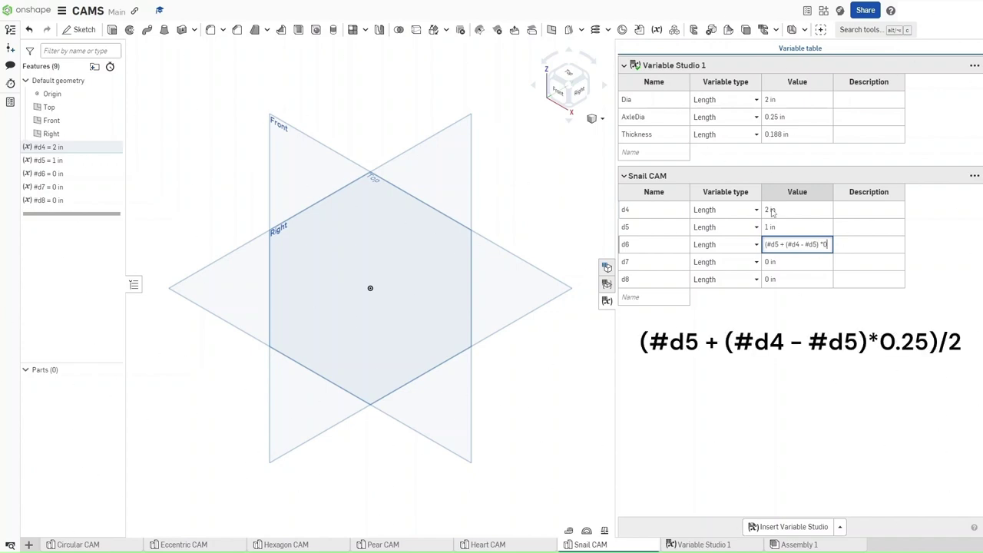
text(.25)/2)
key(Return)
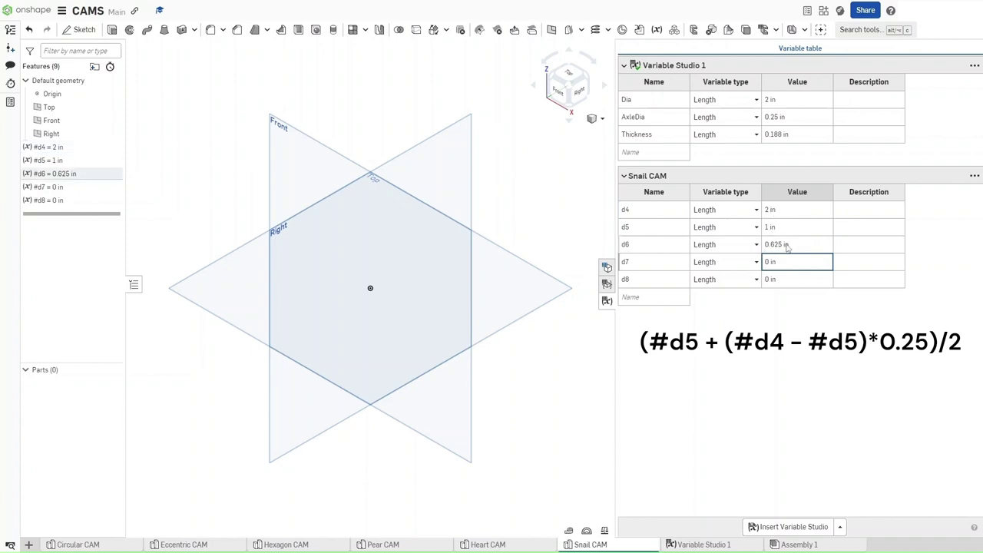
click(786, 245)
click(785, 246)
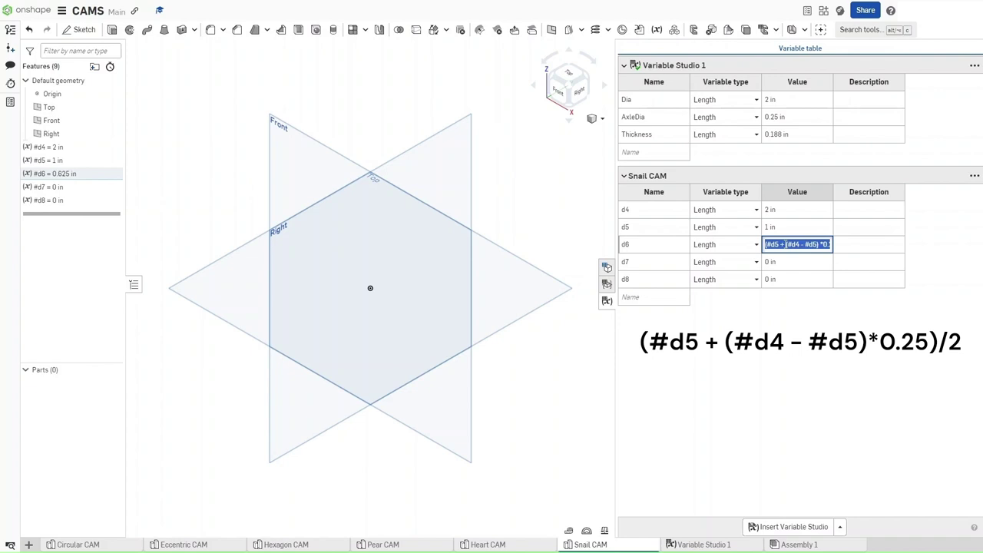
key(ctrl+c)
double_click(784, 262)
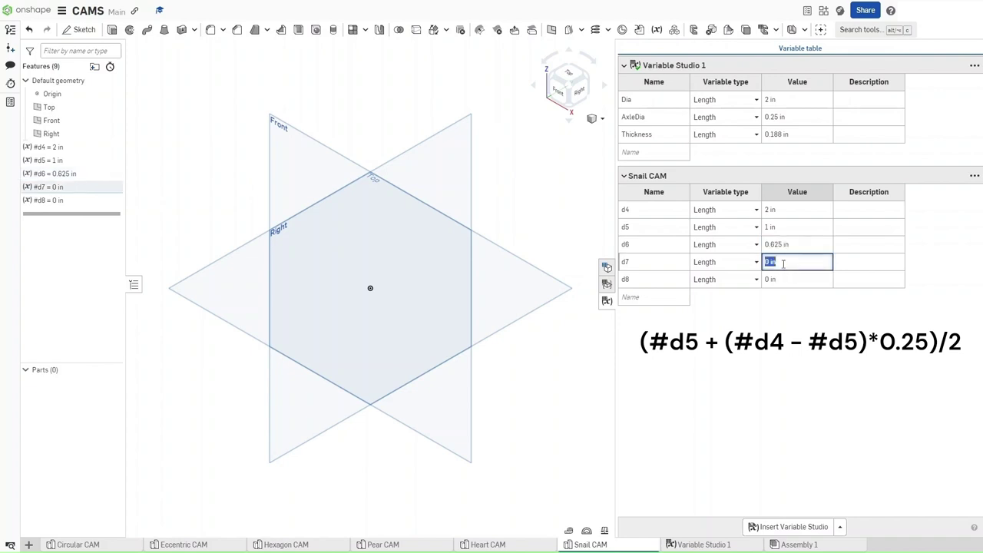
key(ctrl+v)
Paste the d6 expression into d8 and edit its factor so d8 gives 0.875 in
click(789, 282)
double_click(789, 286)
key(ctrl+v)
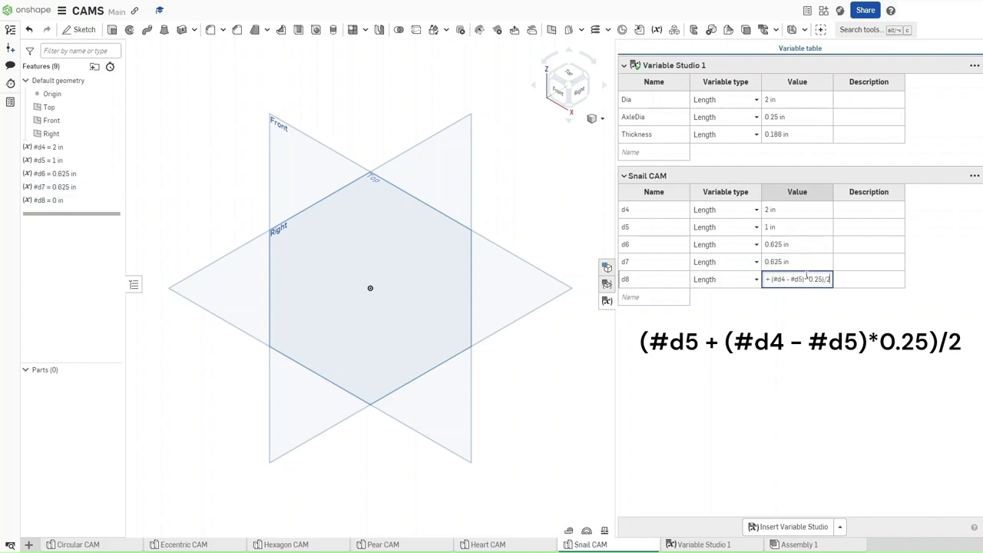
double_click(816, 280)
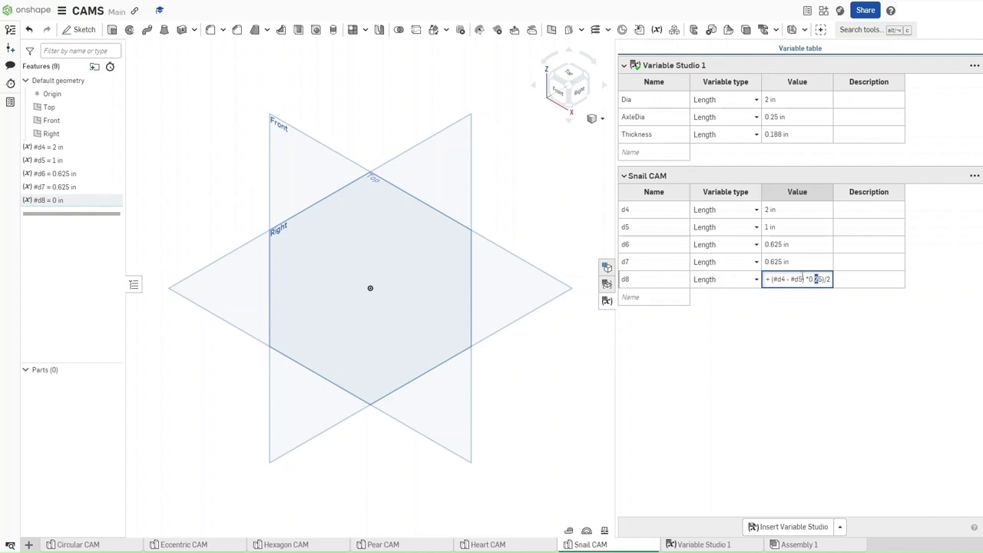
text(6)
key(Return)
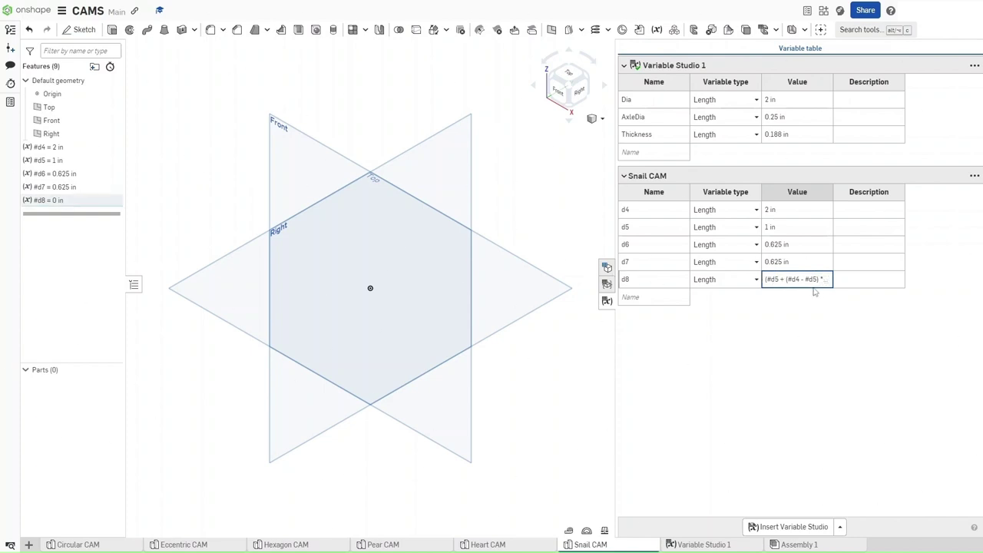
Change the factor in d7's expression from 0.25 to 0.5
click(795, 262)
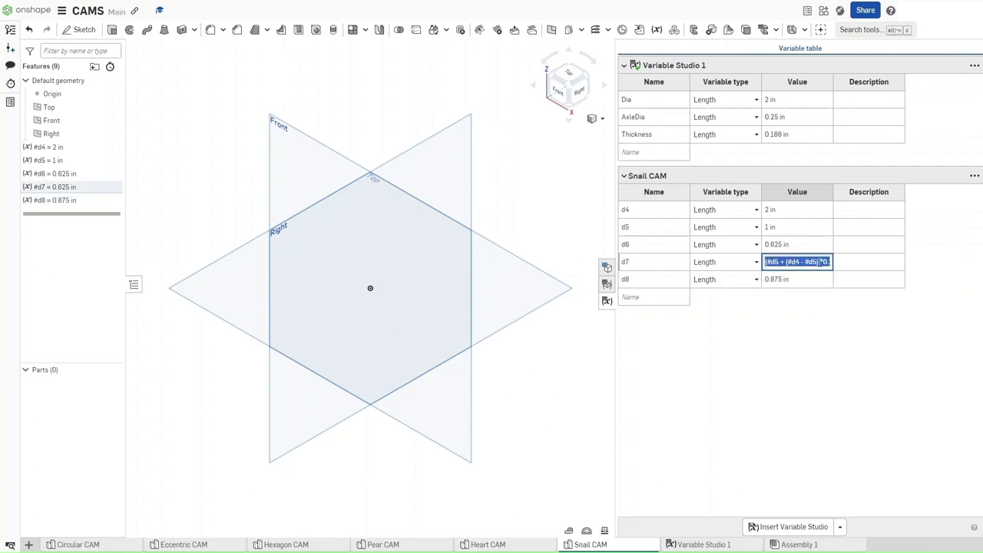
click(820, 261)
drag(828, 261, 815, 262)
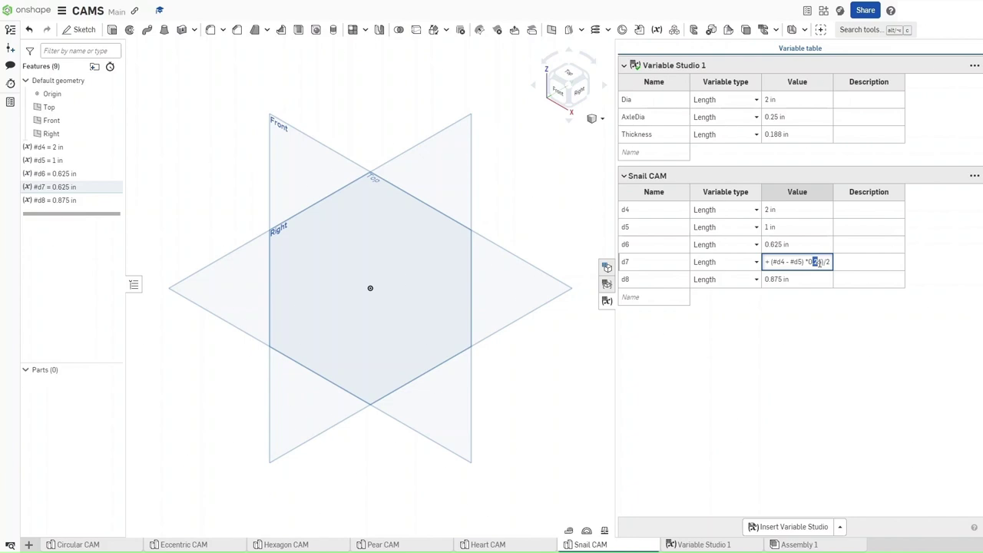
text(5)
key(Return)
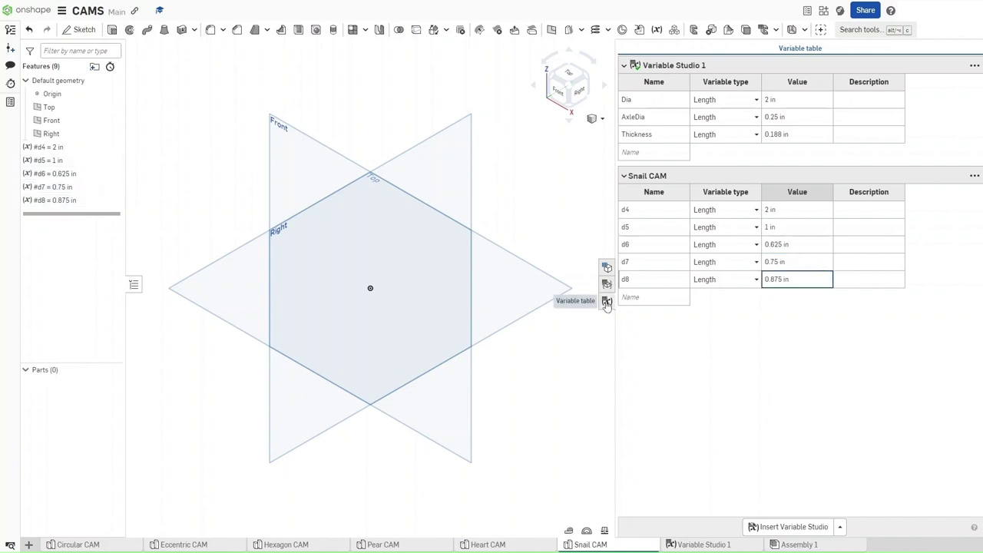
Close the variable table and start a sketch on the Top plane, viewed straight down
click(606, 304)
click(388, 288)
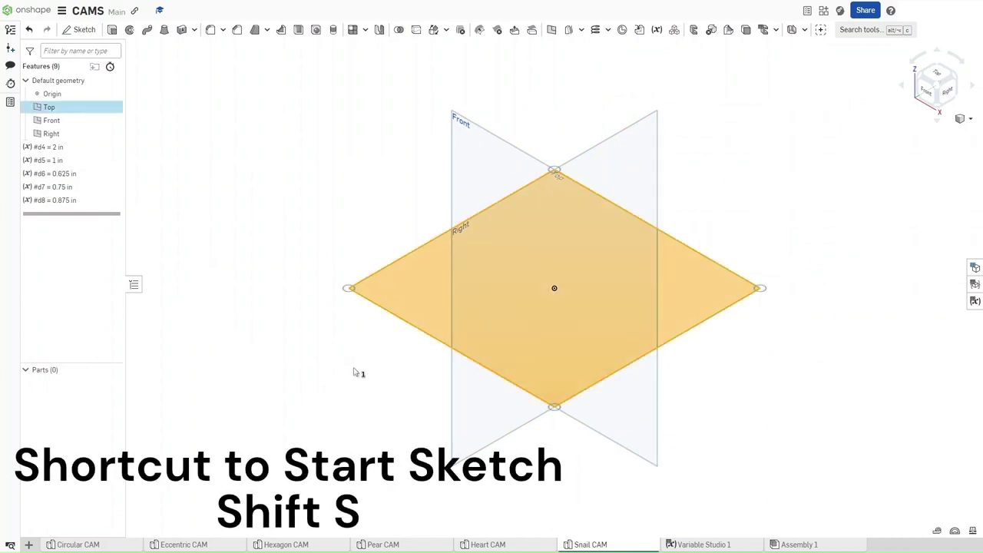
key(shift+s)
key(n)
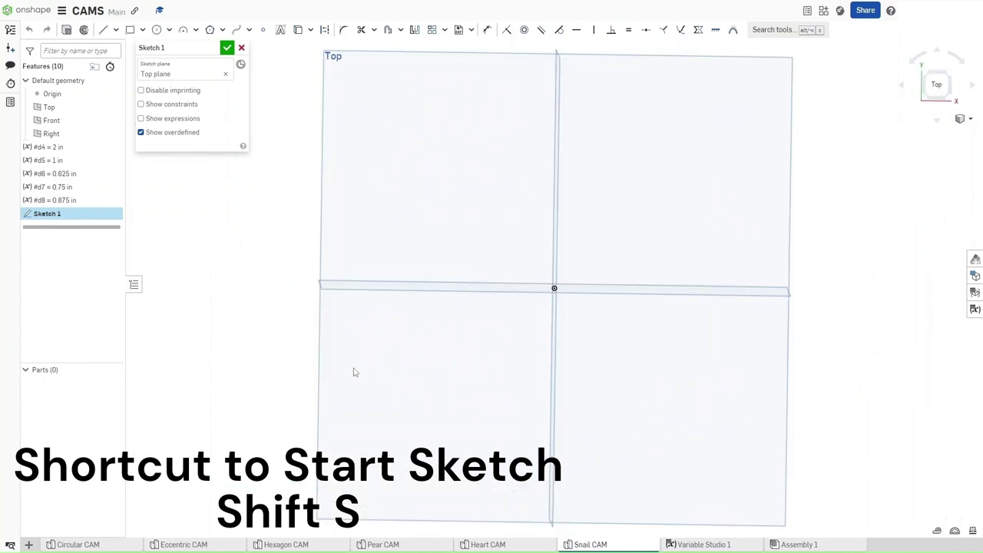
Draw a circle at the origin and dimension its diameter as #Dia (2 in)
key(c)
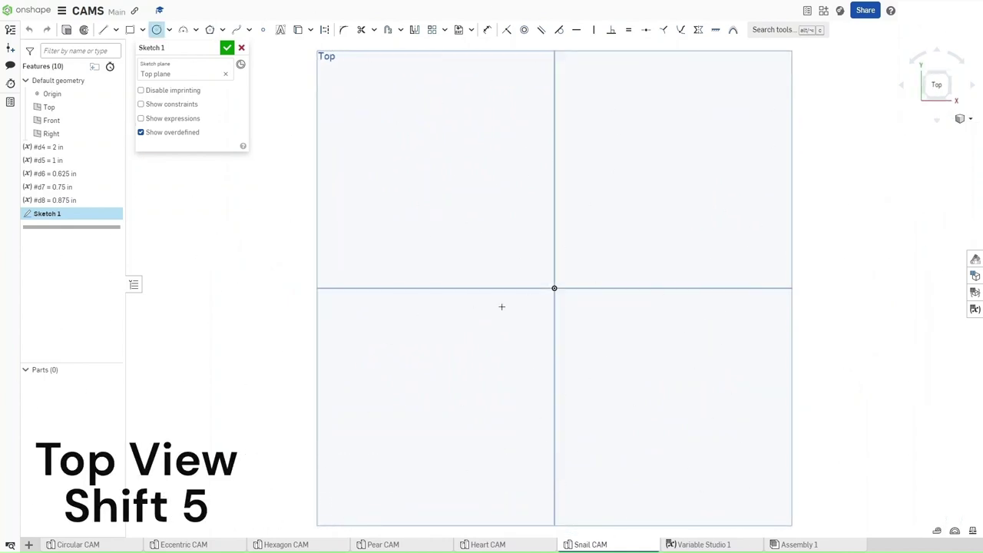
click(555, 288)
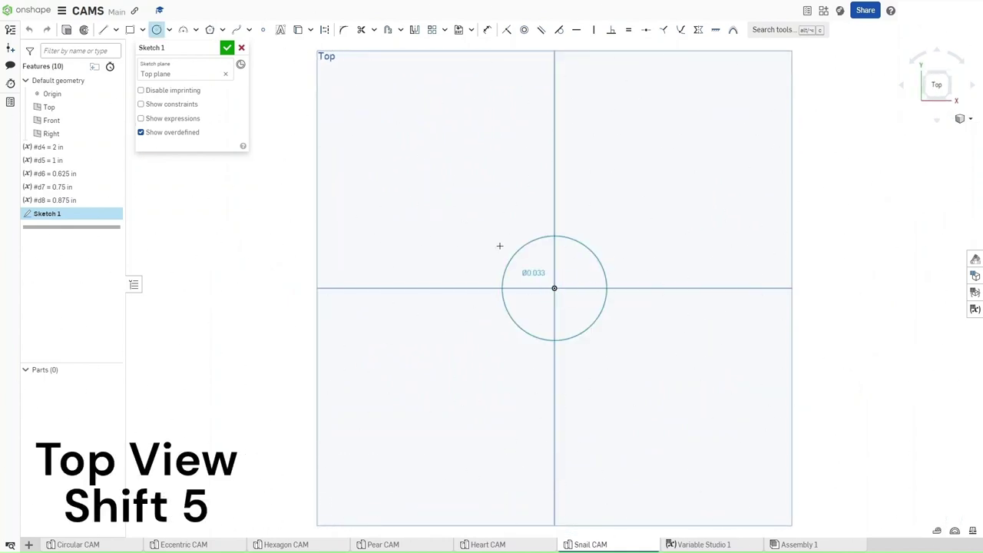
click(470, 214)
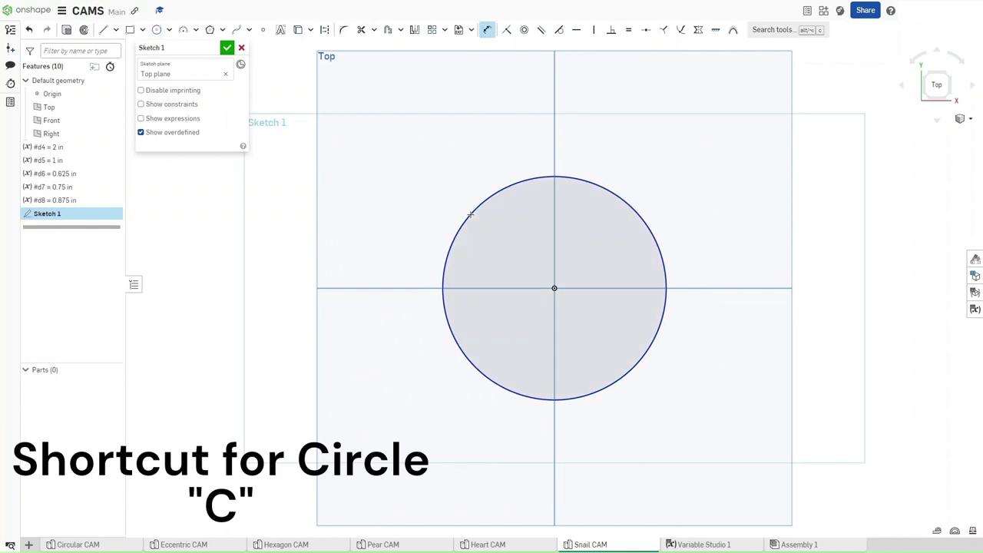
click(471, 215)
click(438, 189)
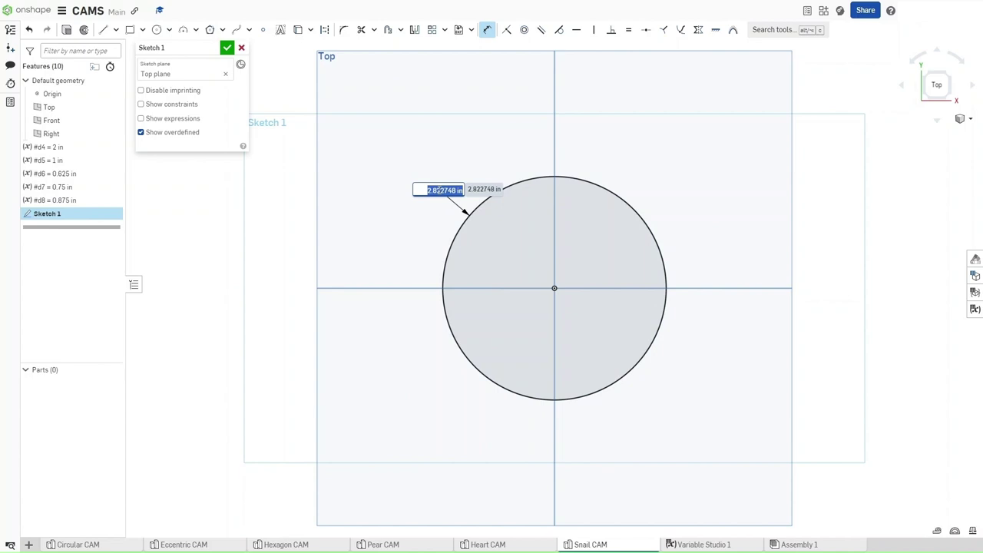
text(#Dia)
key(Return)
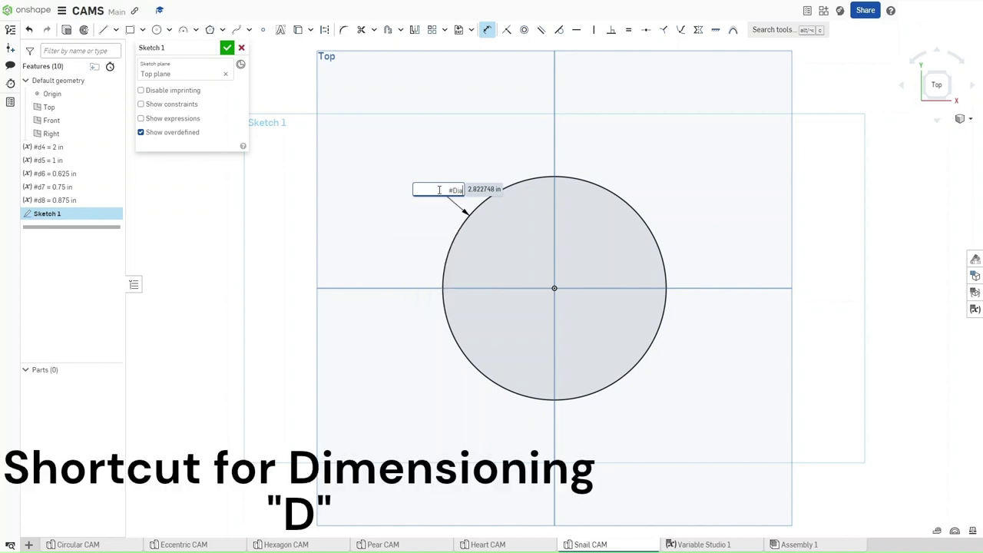
key(Return)
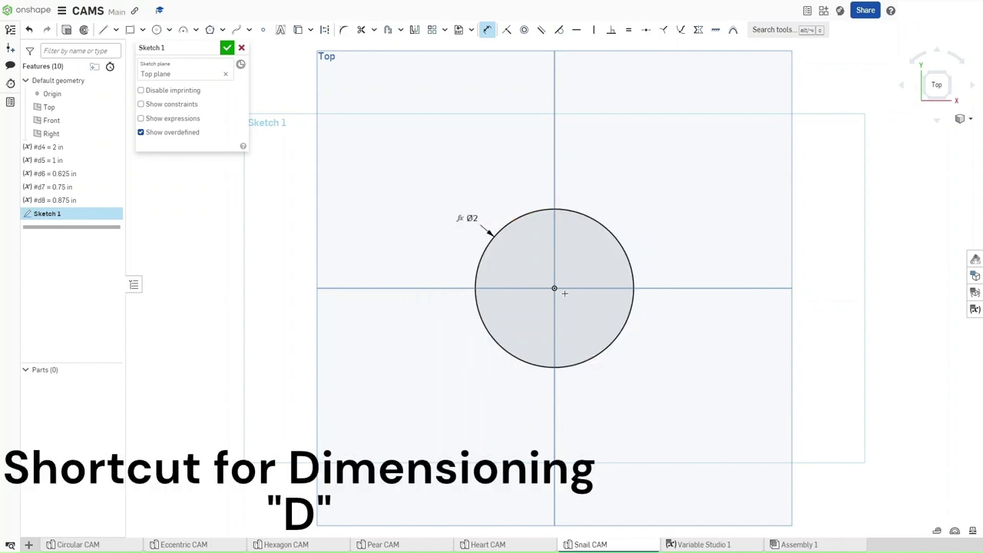
Draw a smaller concentric circle and give it a variable-driven Ø1 diameter
scroll(559, 290, up, 4)
key(c)
click(545, 284)
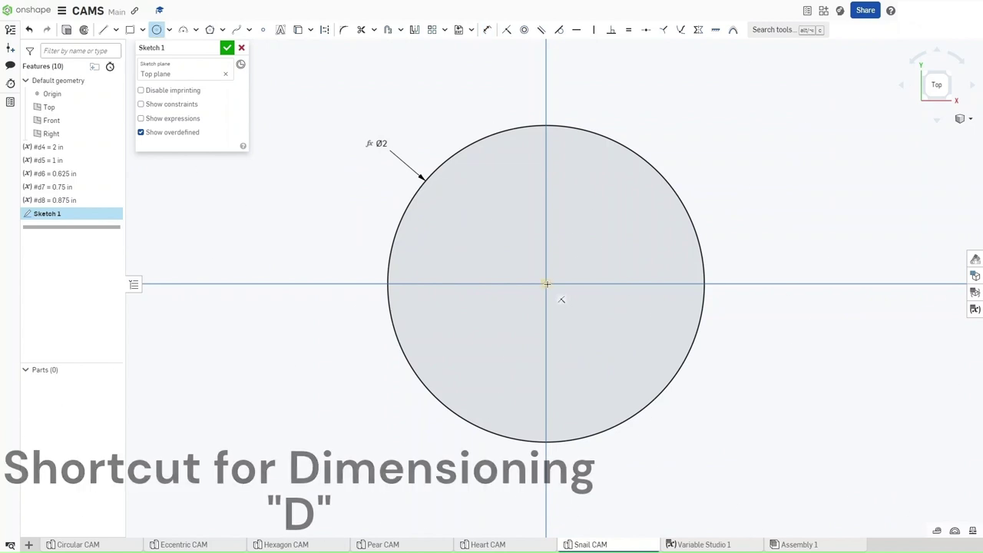
click(511, 259)
key(d)
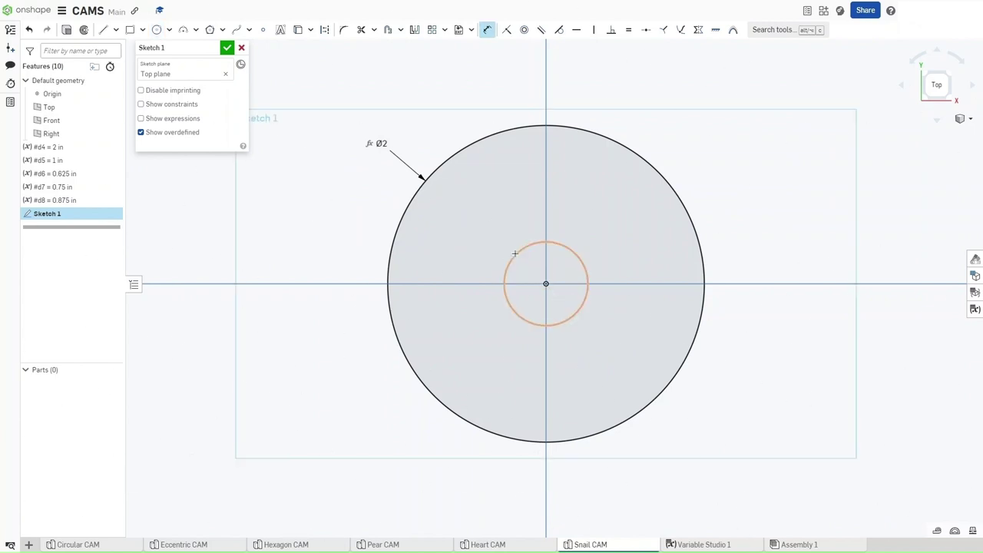
click(515, 254)
click(487, 225)
text(#)
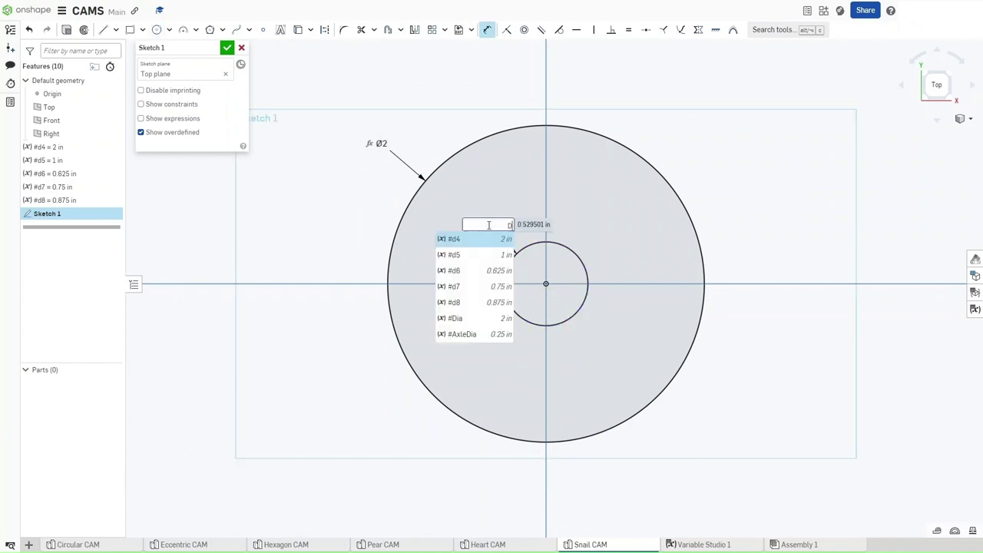
text(Dia)
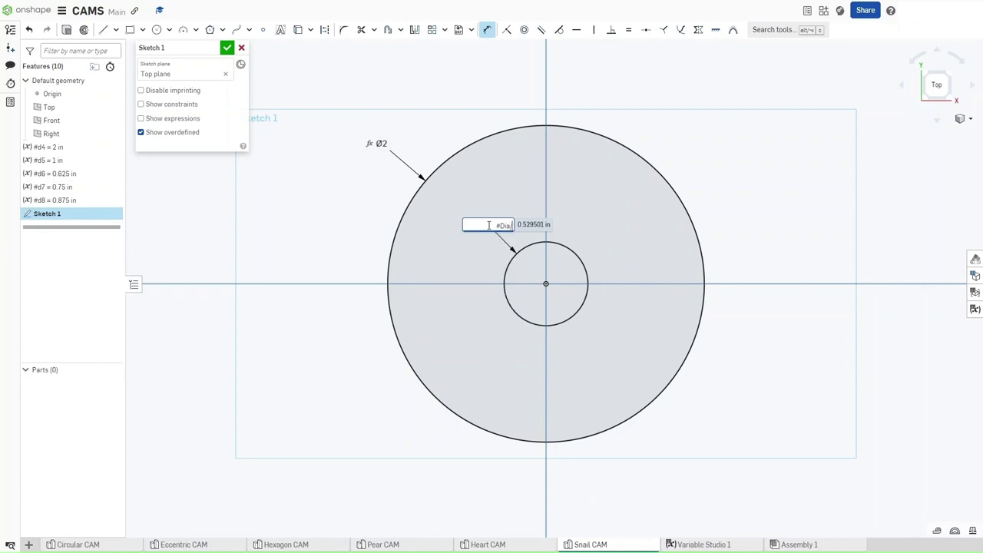
key(Escape)
key(Escape)
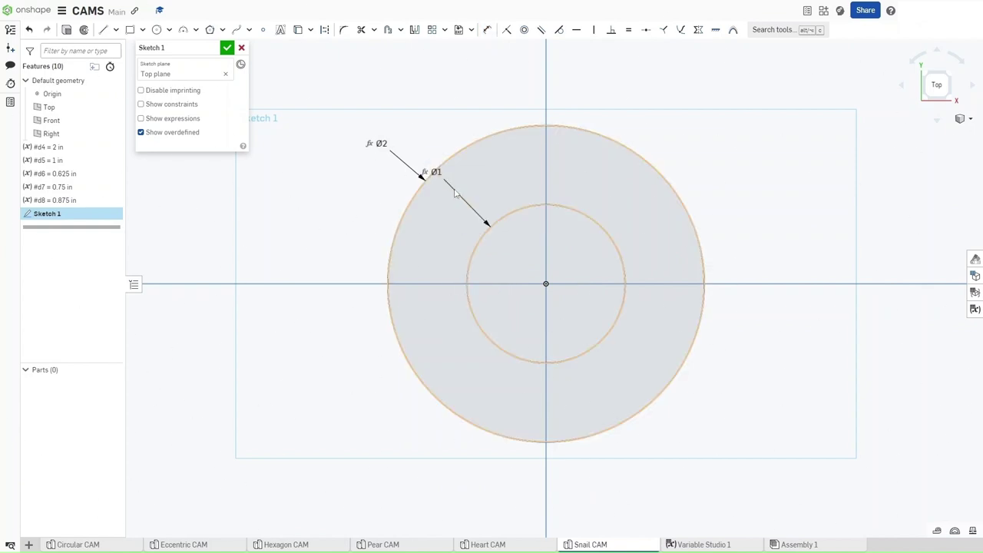
Move the Ø1 label inside the inner circle, then add points at its top and left/right on the horizontal axis
drag(435, 170, 521, 252)
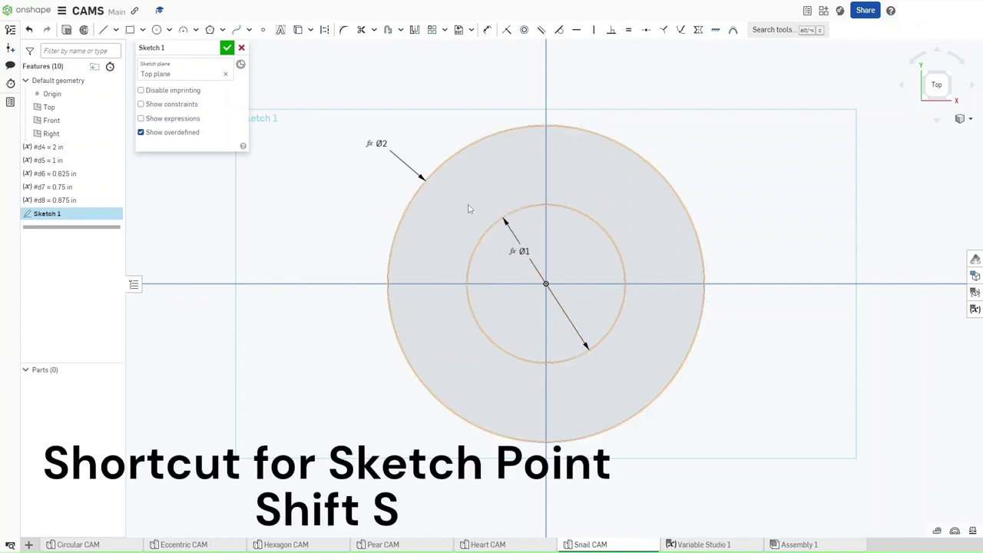
key(shift+s)
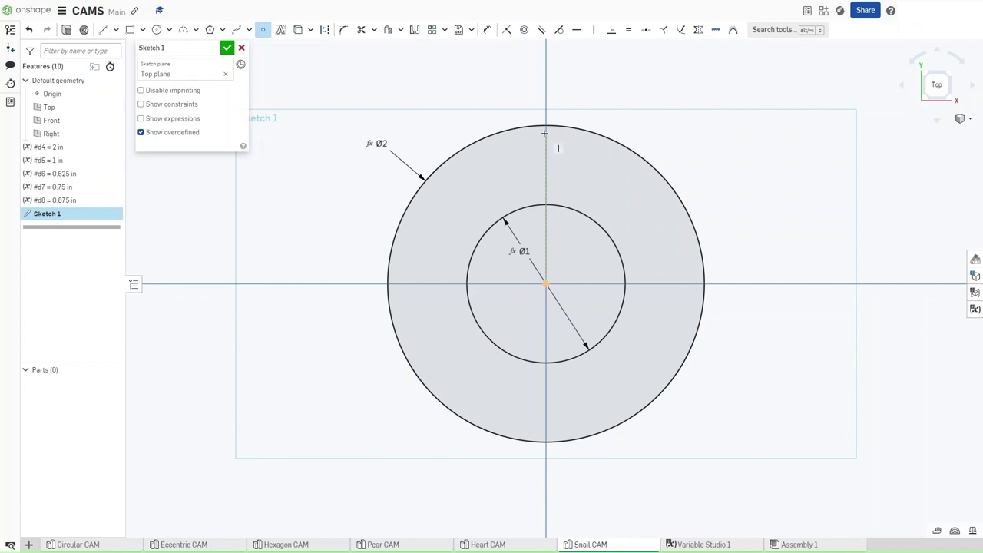
click(546, 205)
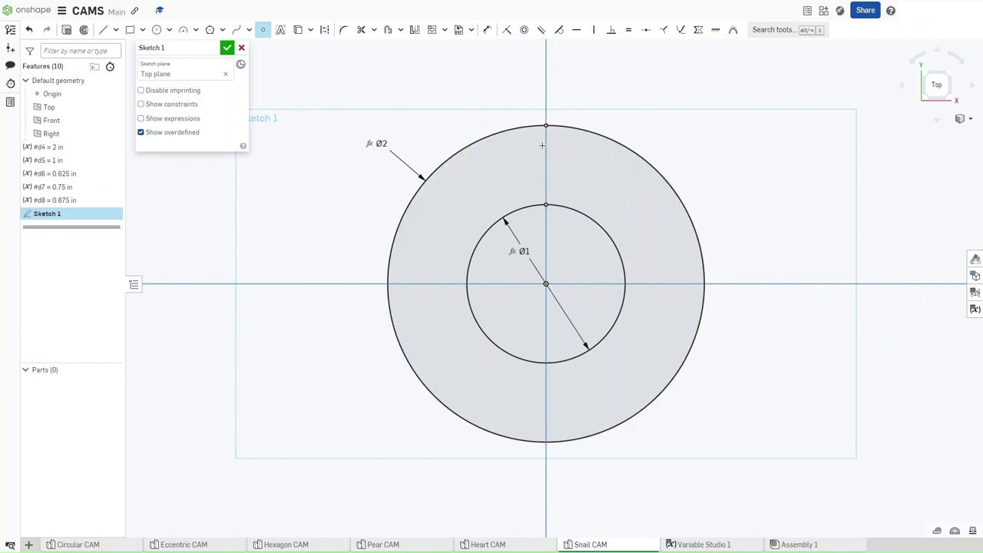
click(427, 284)
click(662, 284)
Dimension the left point 0.625 from the origin with d6 and the bottom point 0.75 with #d7
key(d)
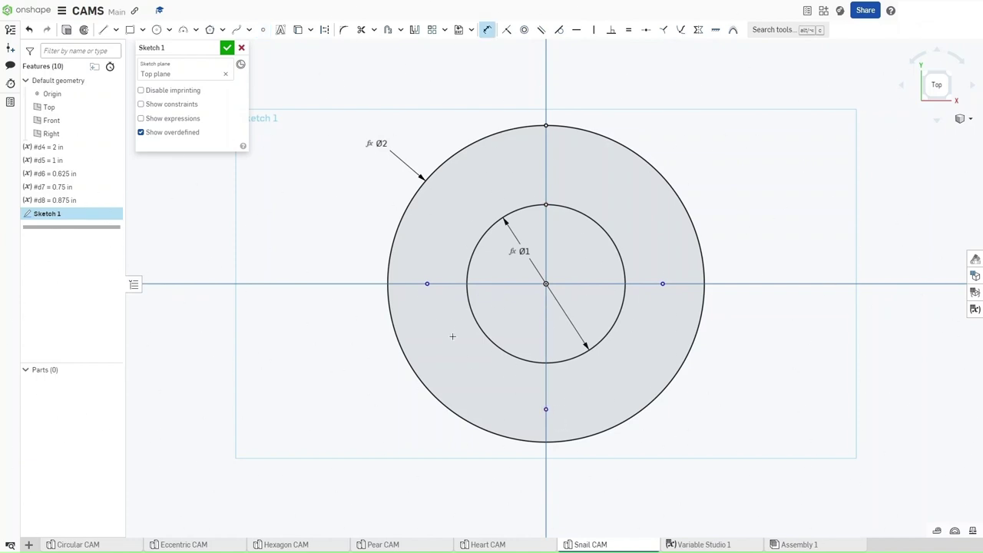
click(427, 283)
click(545, 283)
click(482, 189)
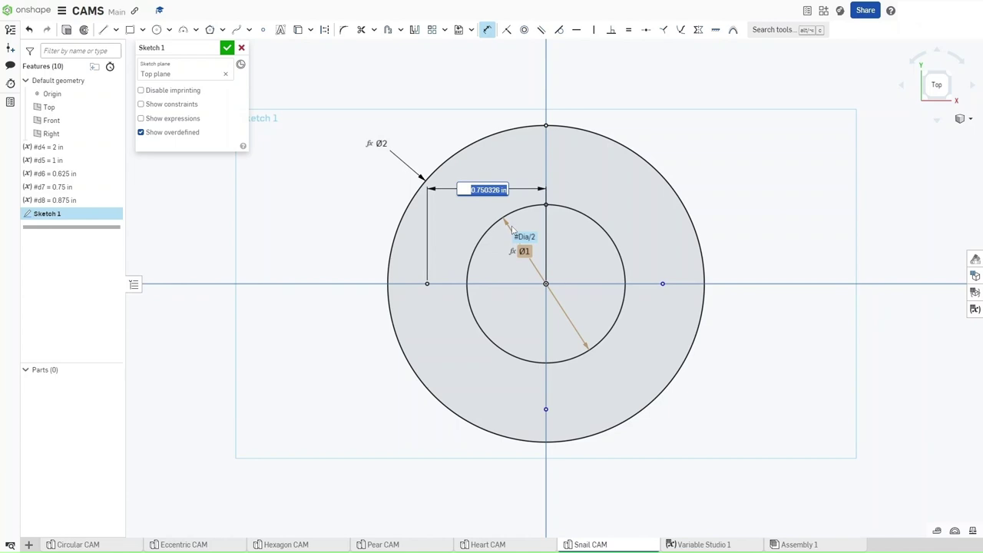
text(d6)
key(Return)
key(Return)
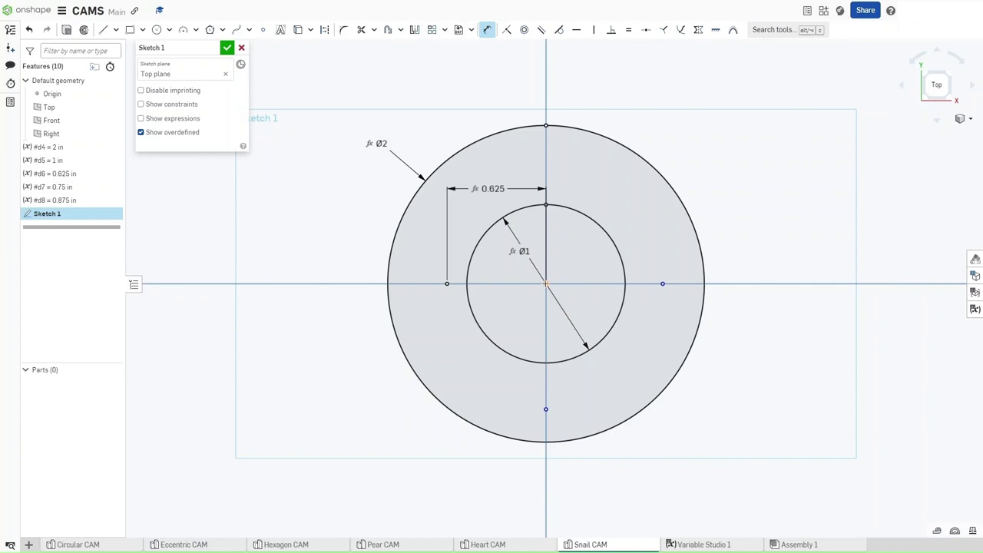
click(546, 409)
click(729, 342)
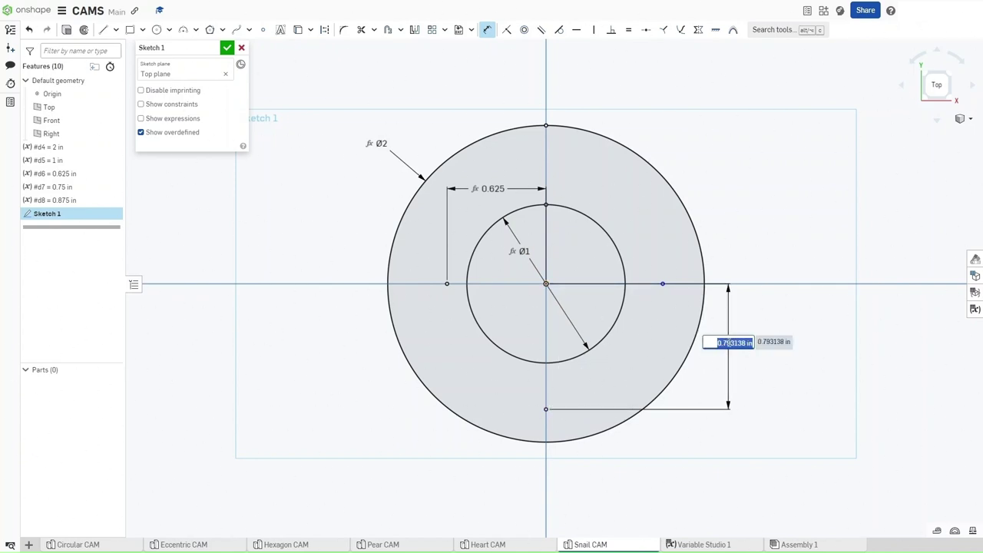
text(#d7)
key(Return)
key(Return)
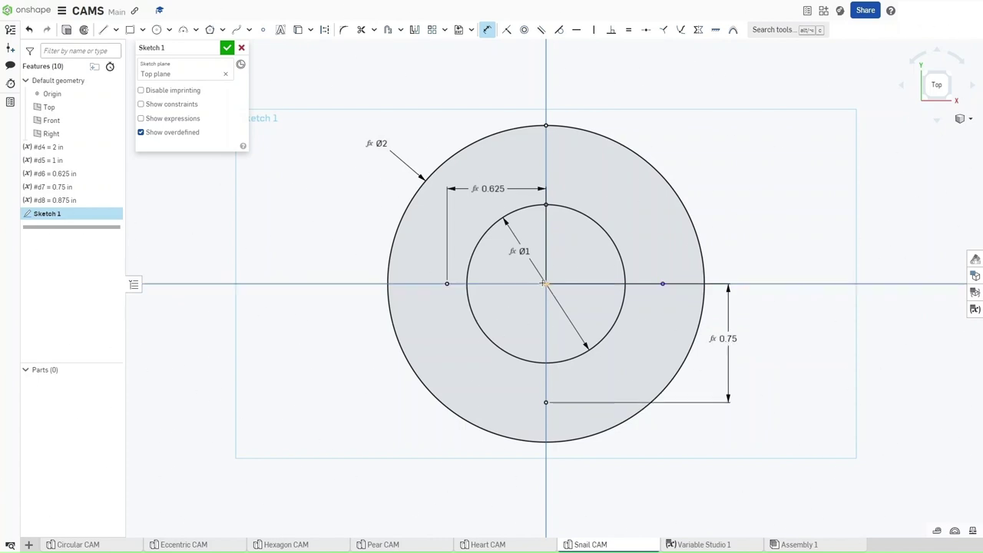
Dimension the right point 0.875 from the origin with #d8 and move that label lower
click(545, 283)
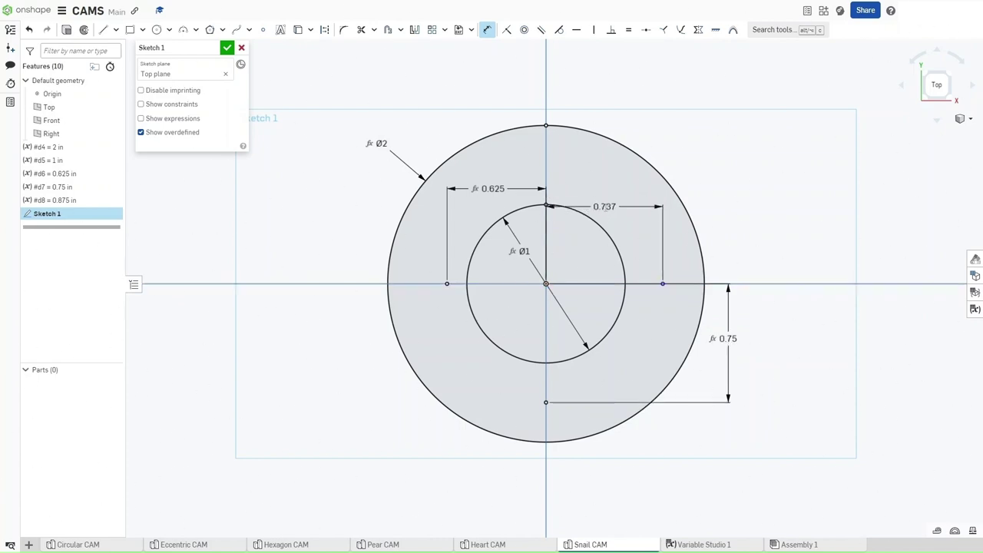
click(605, 207)
text(#d8)
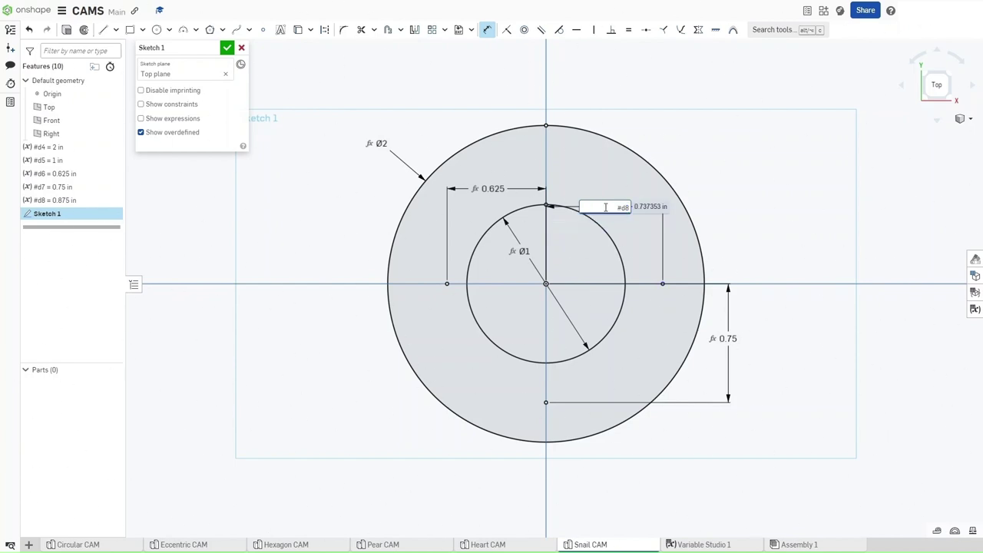
key(Return)
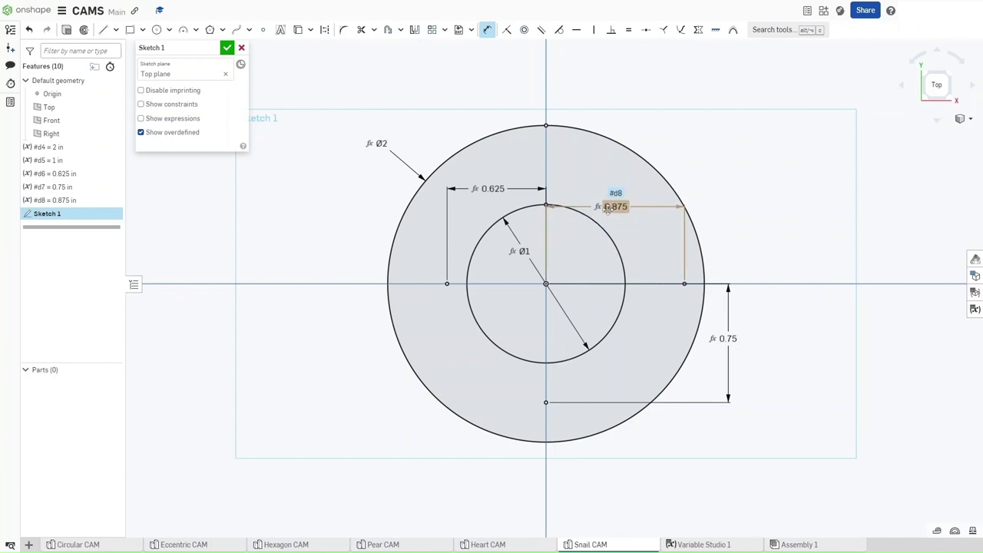
drag(606, 209, 611, 239)
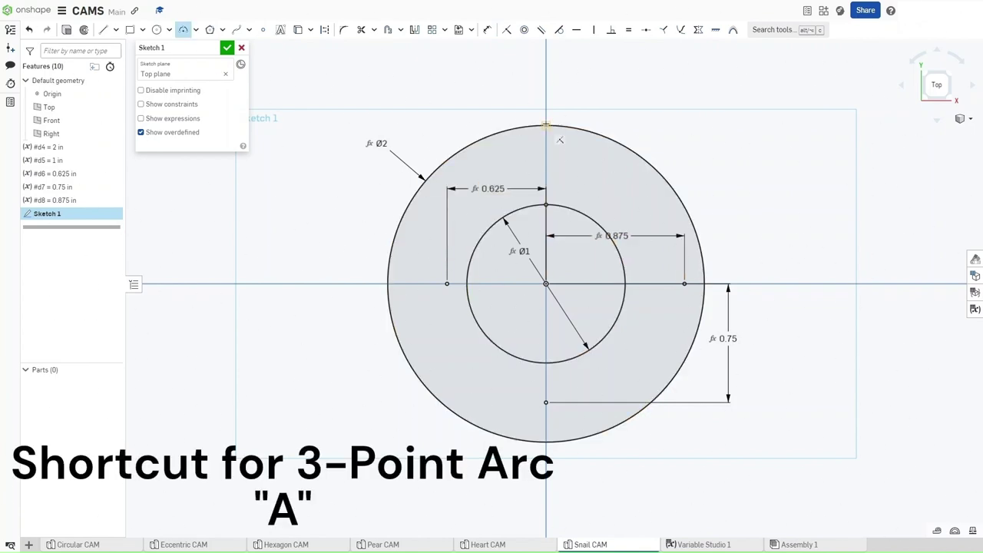
Draw arcs from the outer circle's top through the right, bottom and left points to the inner circle's top
click(545, 124)
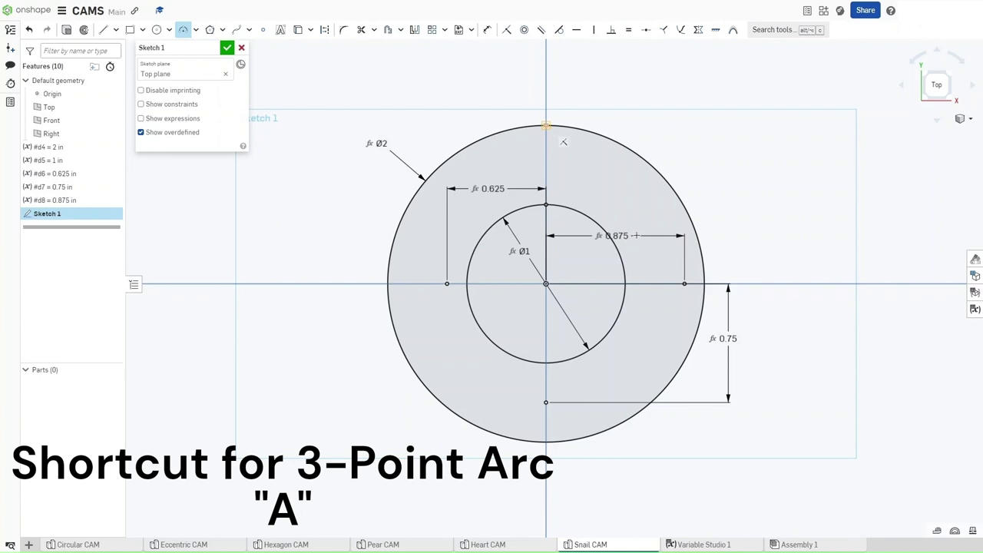
click(682, 283)
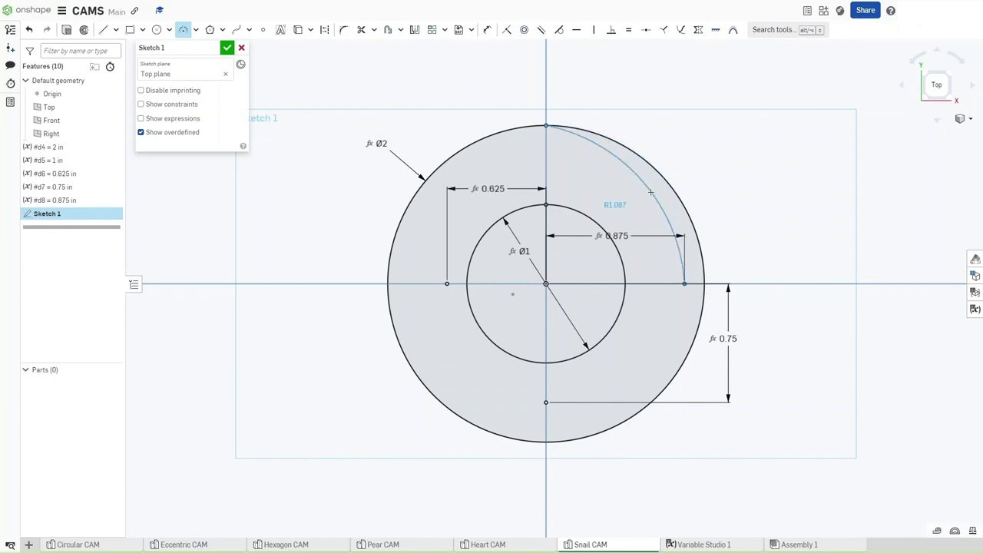
click(651, 192)
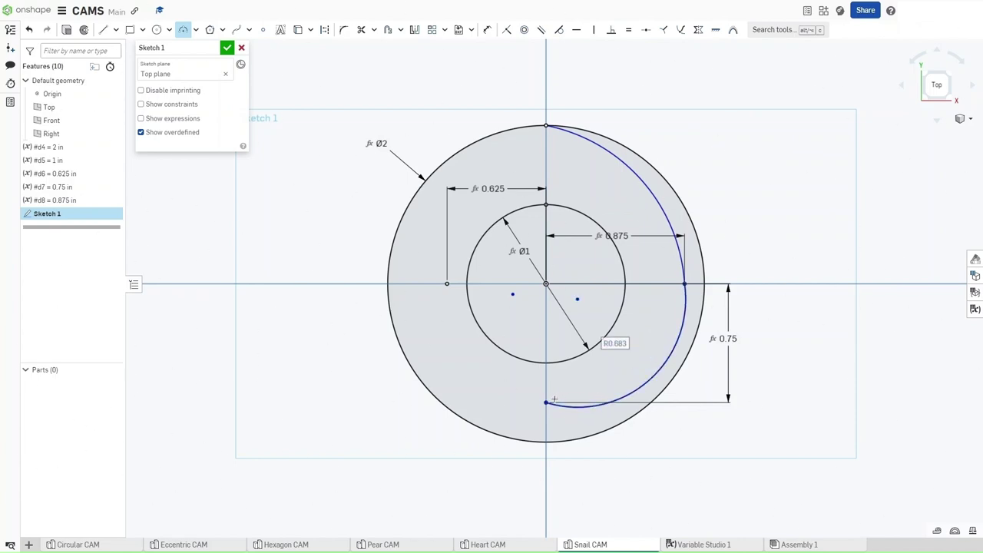
click(546, 401)
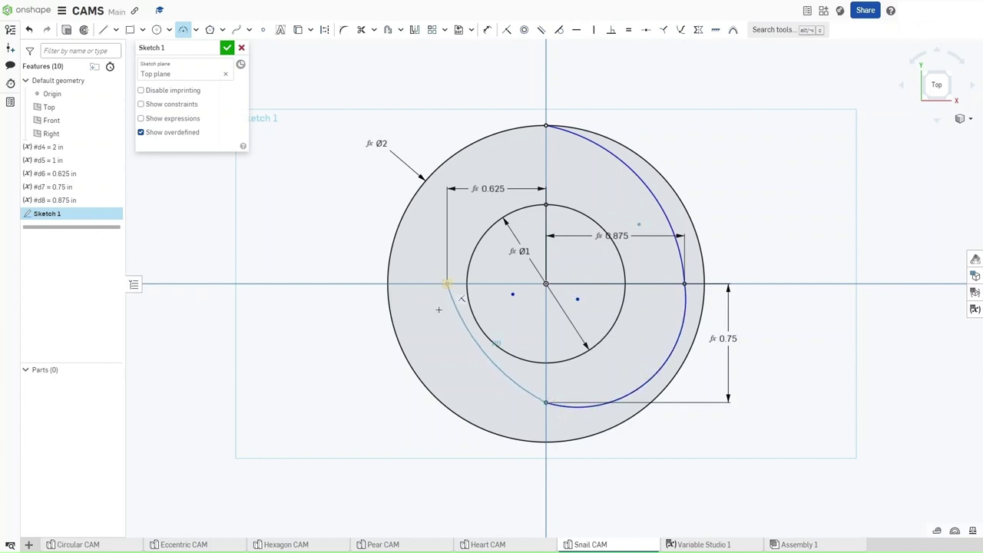
click(446, 283)
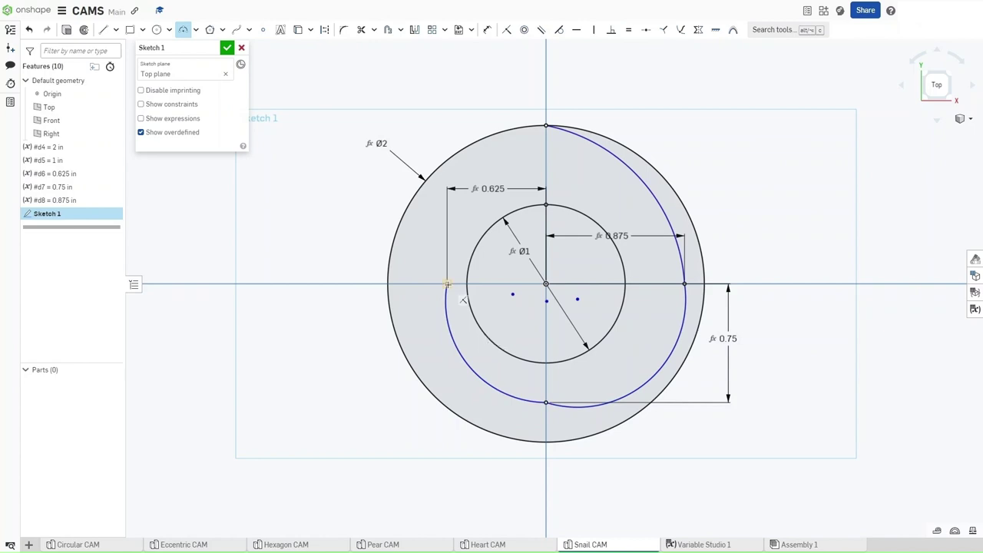
click(545, 205)
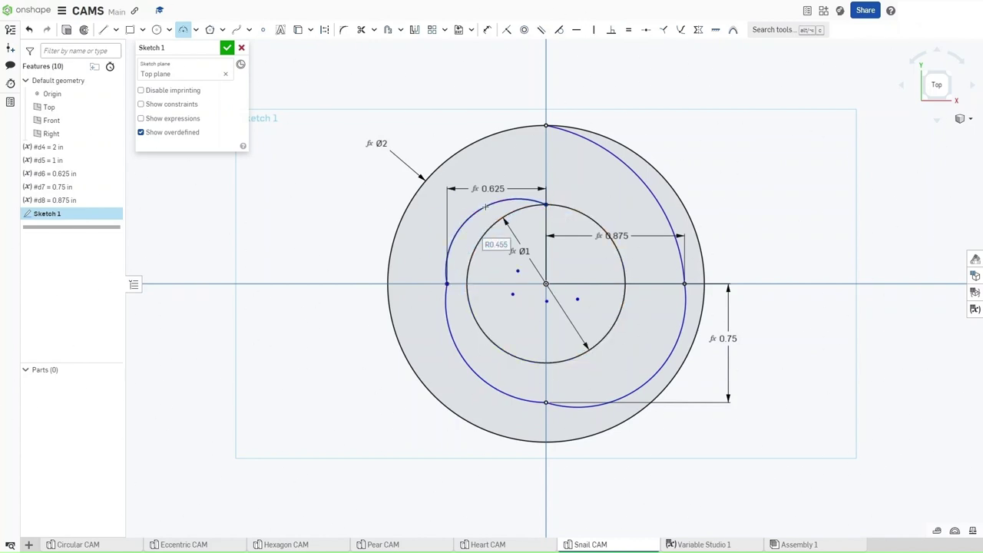
click(486, 207)
Make the spiral arcs tangent to the outer circle and to each adjacent arc
key(t)
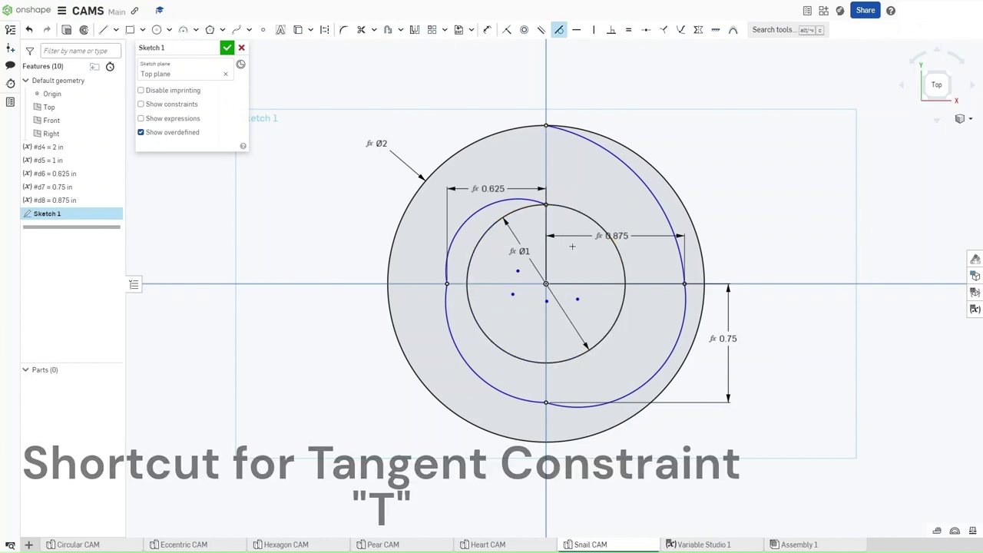
click(629, 167)
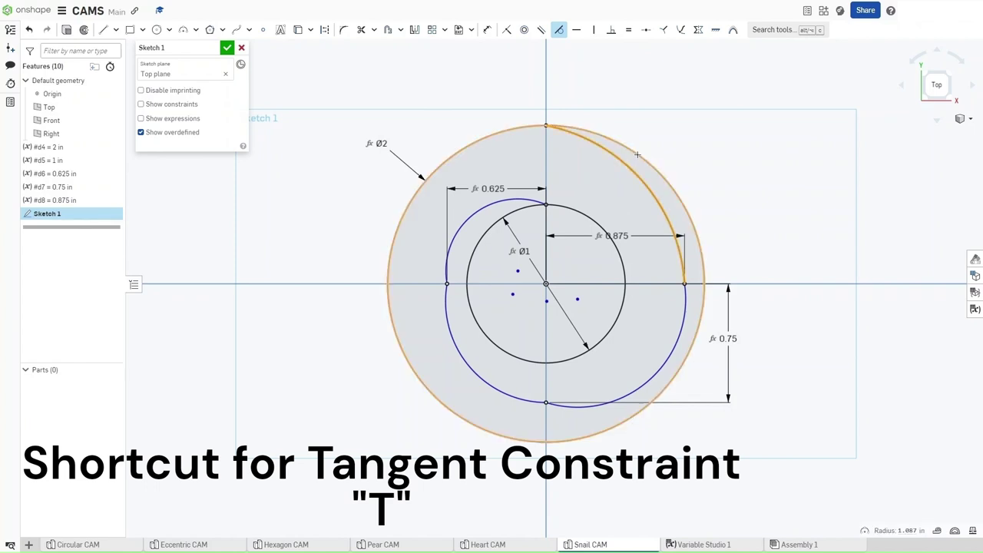
click(636, 155)
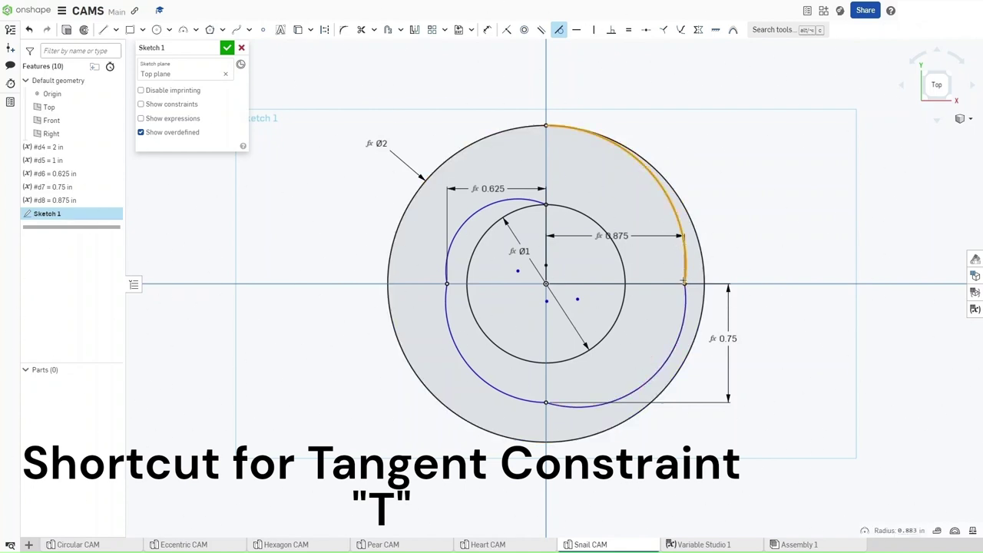
click(683, 295)
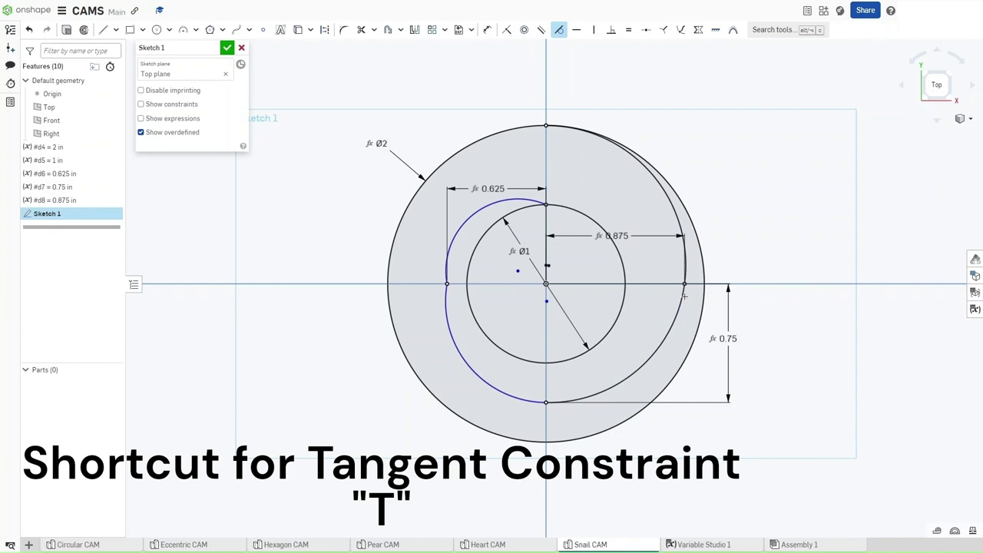
click(576, 400)
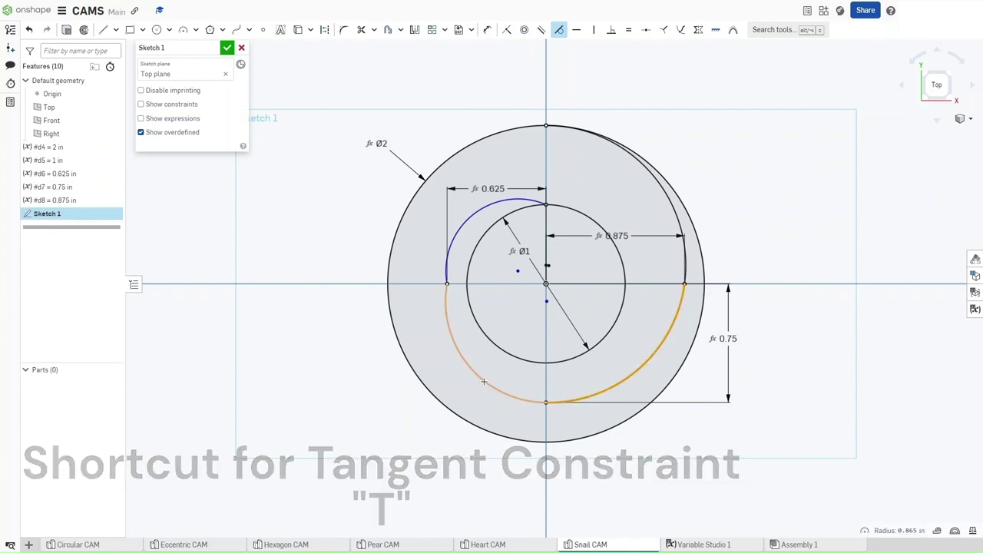
click(446, 298)
click(446, 298)
click(448, 259)
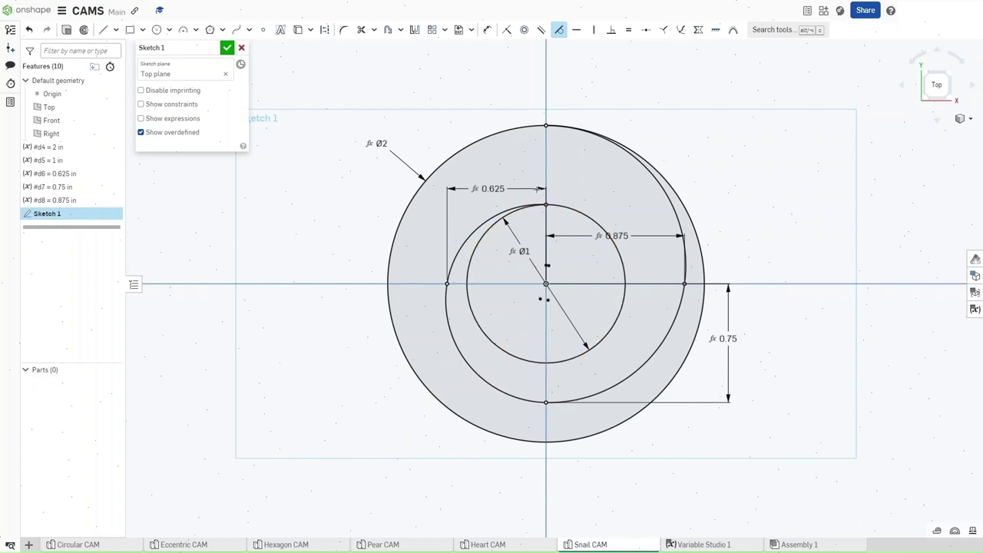
Draw a straight step line from the outer circle's top to the inner circle's top
key(l)
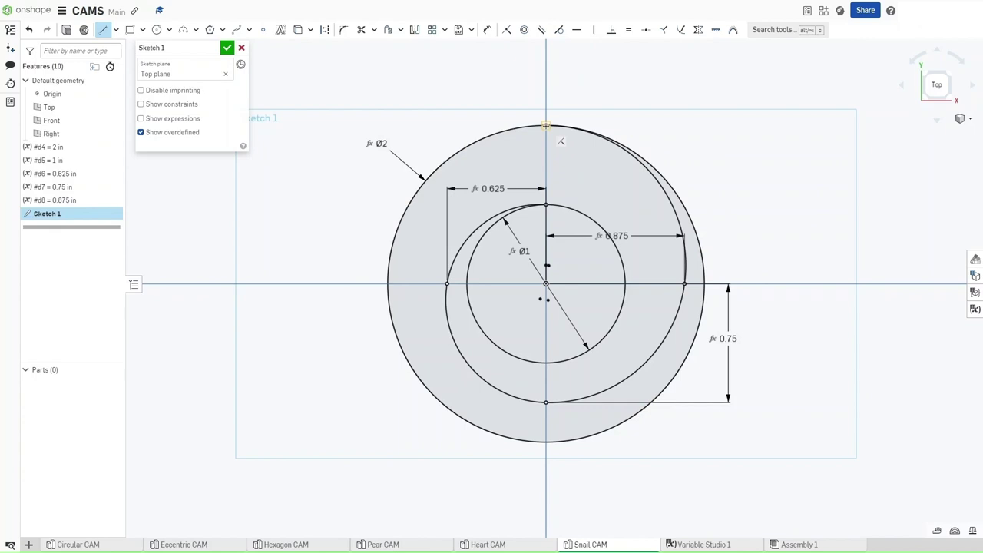
click(545, 124)
click(546, 205)
Turn the inner Ø1 circle into construction geometry
key(Escape)
click(552, 206)
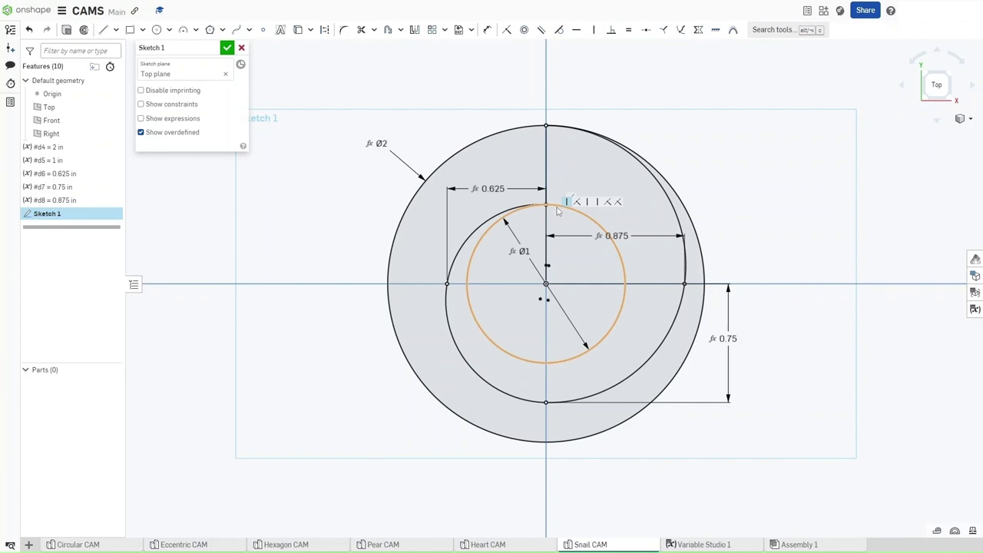
key(q)
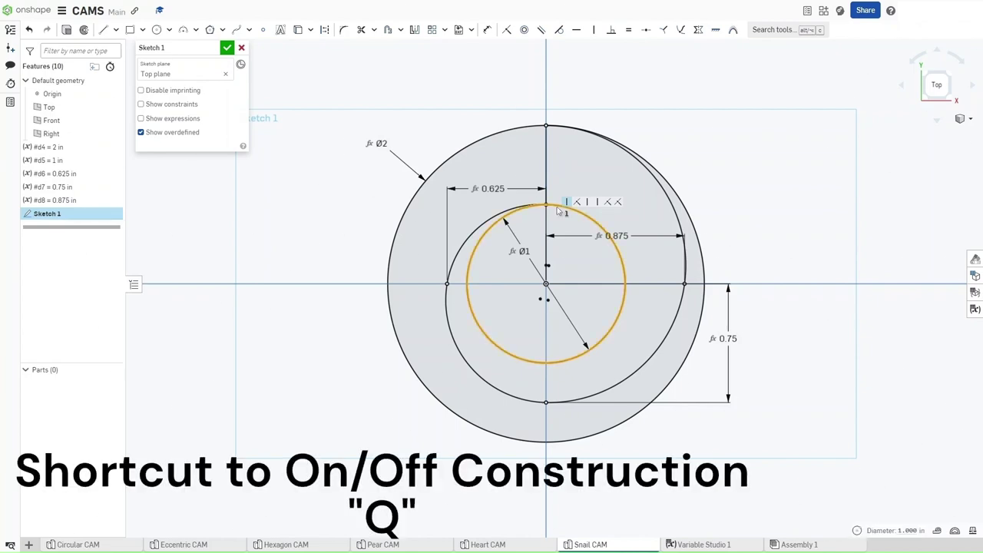
key(q)
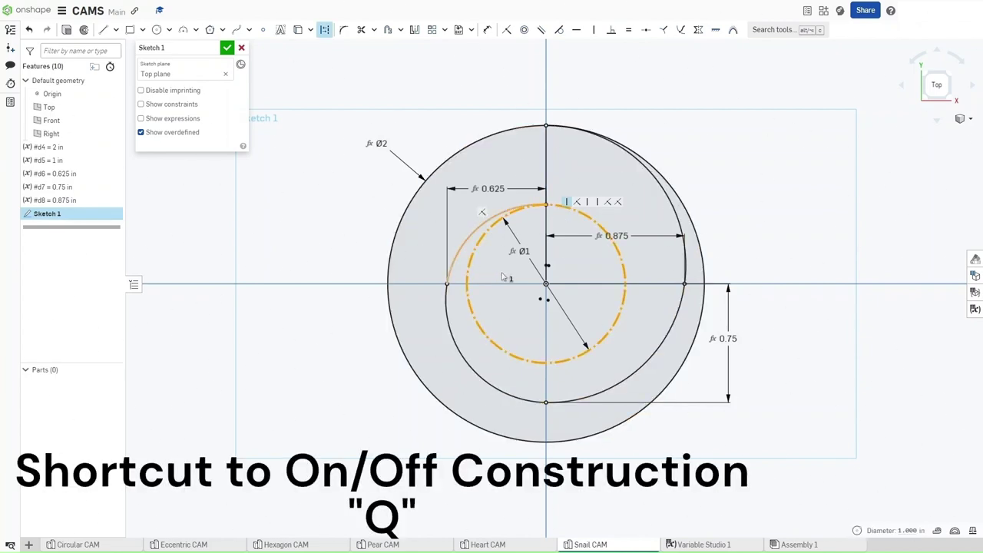
Add a Ø0.25 axle circle at the origin driven by #AxleDia, then finish Sketch 1
key(c)
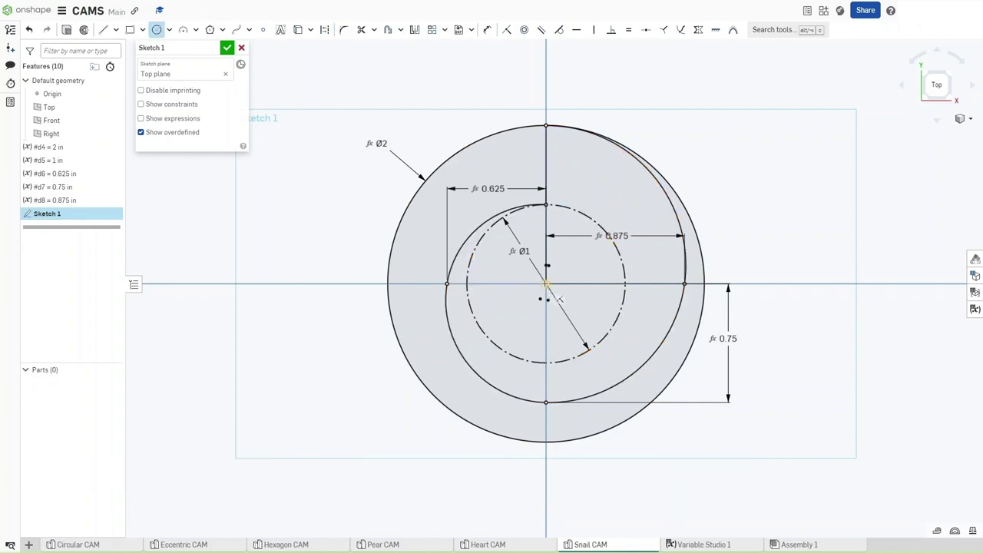
click(545, 284)
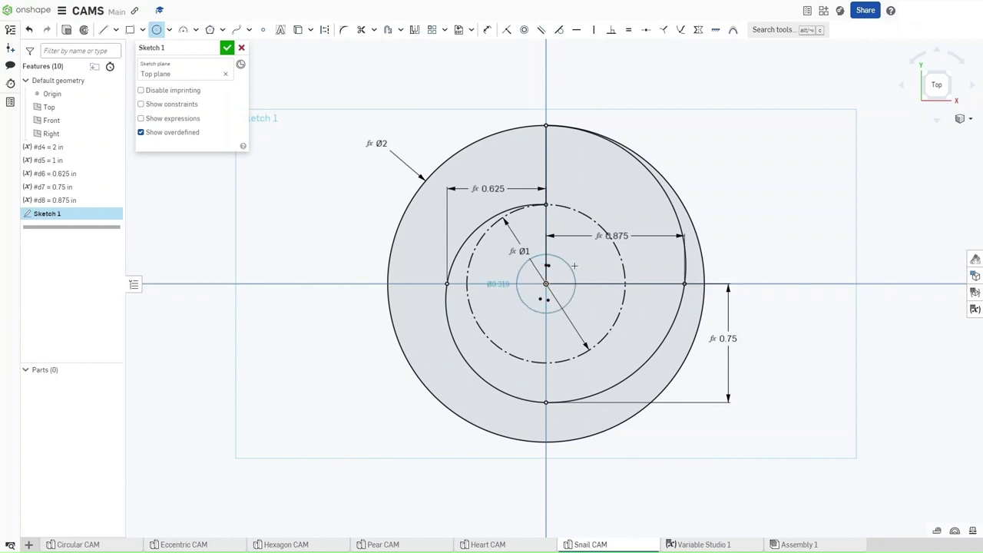
click(574, 265)
key(d)
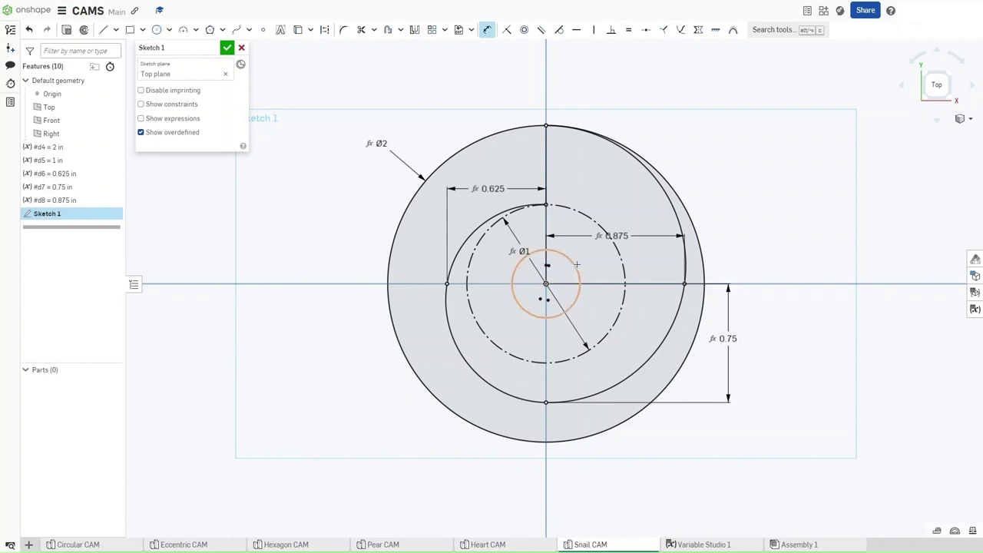
click(576, 265)
click(589, 259)
text(A)
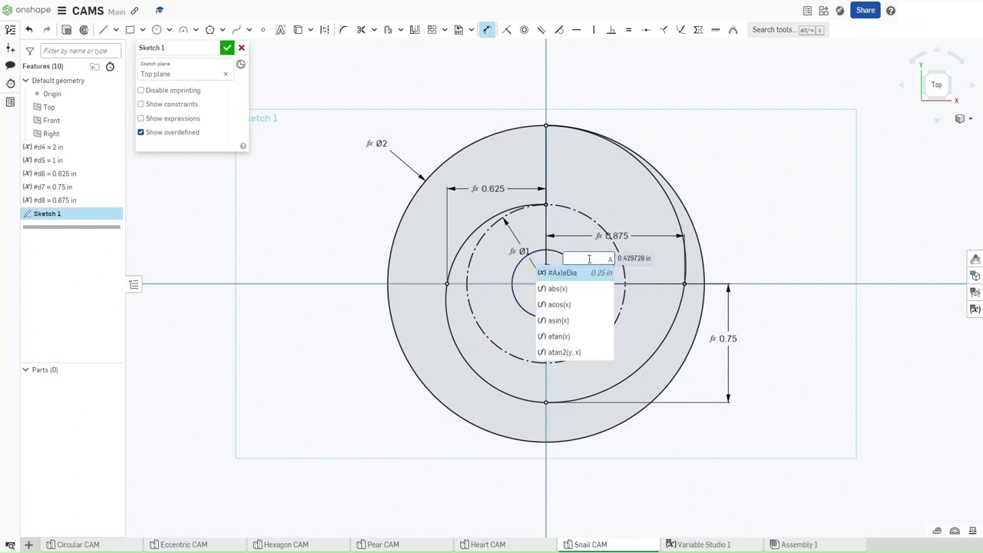
key(Return)
key(Return)
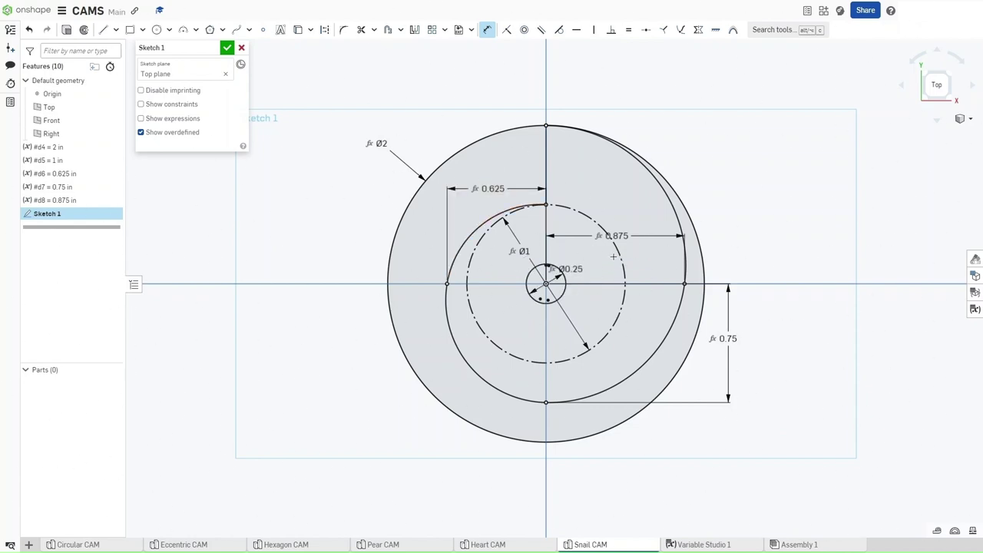
click(227, 47)
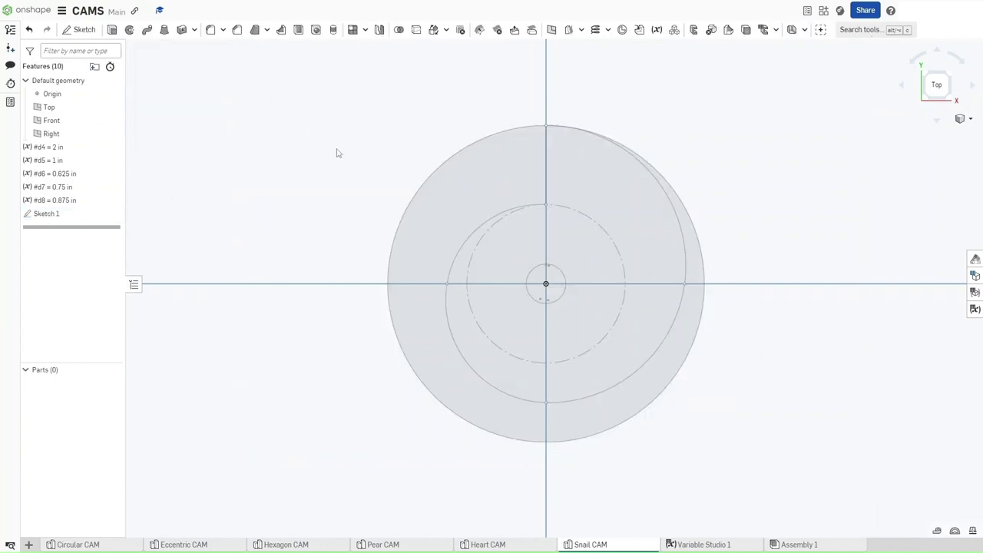
Extrude the snail-shaped region by #Thickness to create Part 1, viewed in isometric
key(shift+e)
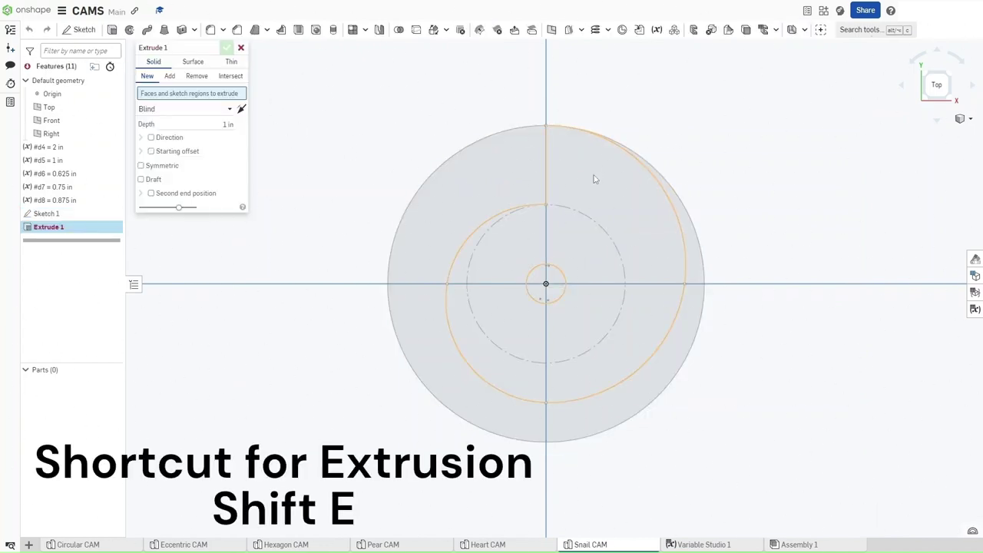
click(593, 178)
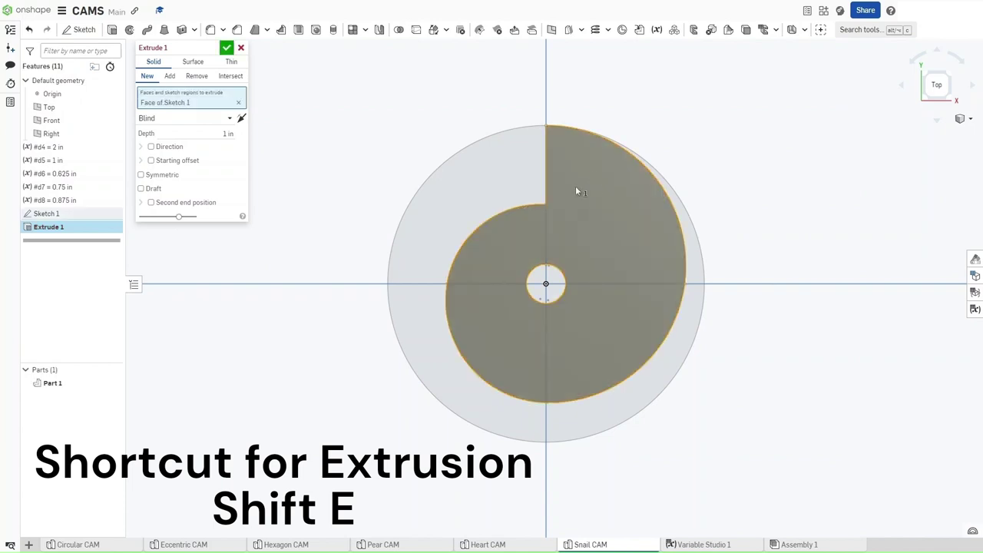
key(shift+7)
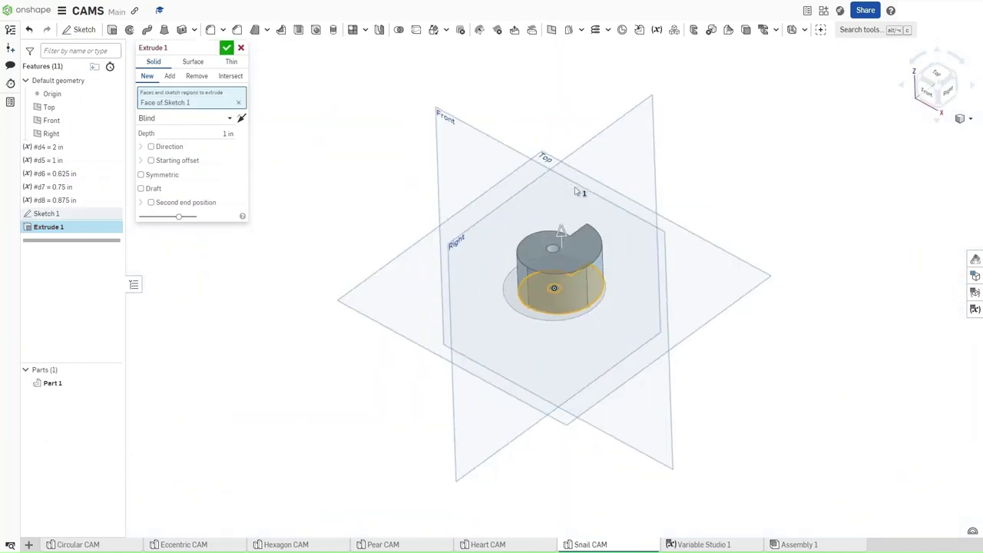
click(228, 133)
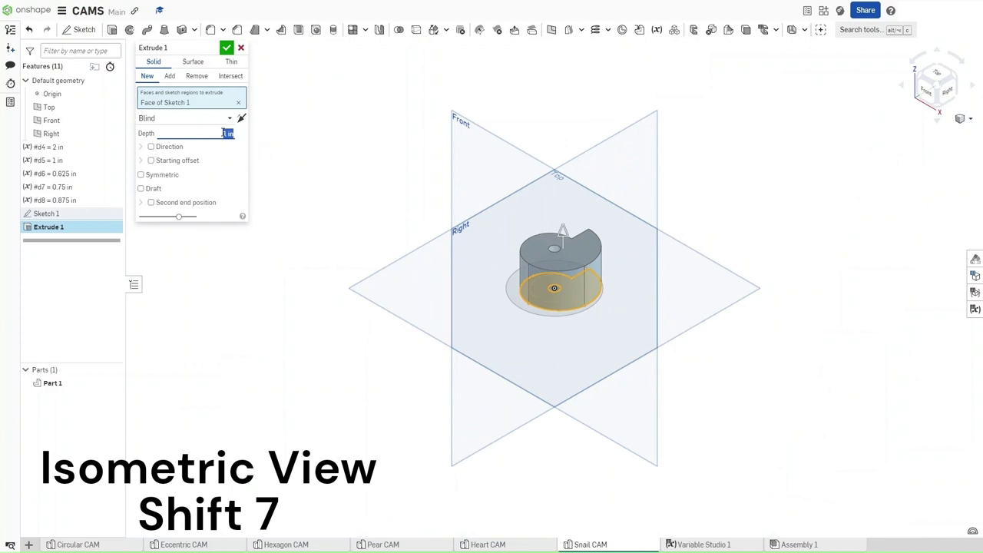
text(#)
key(Return)
key(Return)
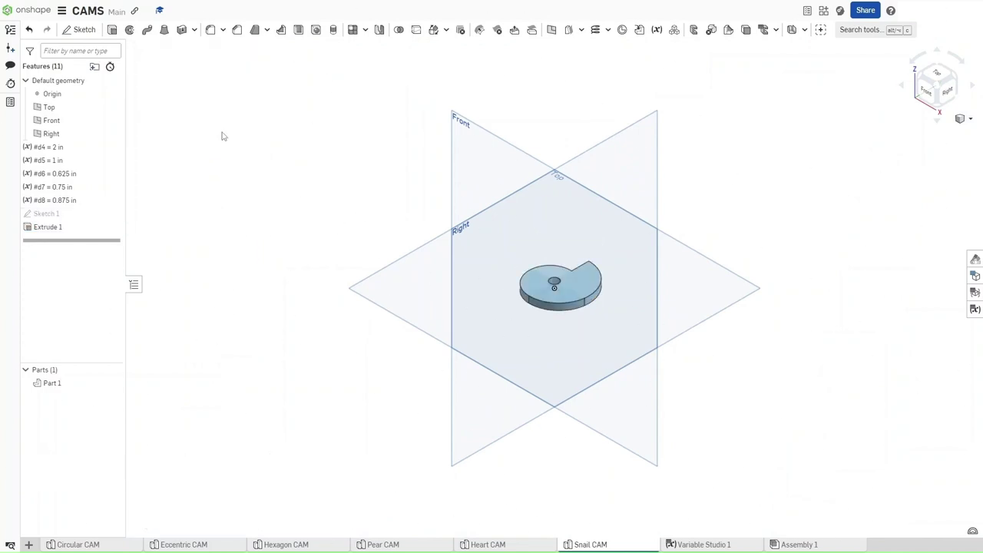
scroll(560, 282, up, 5)
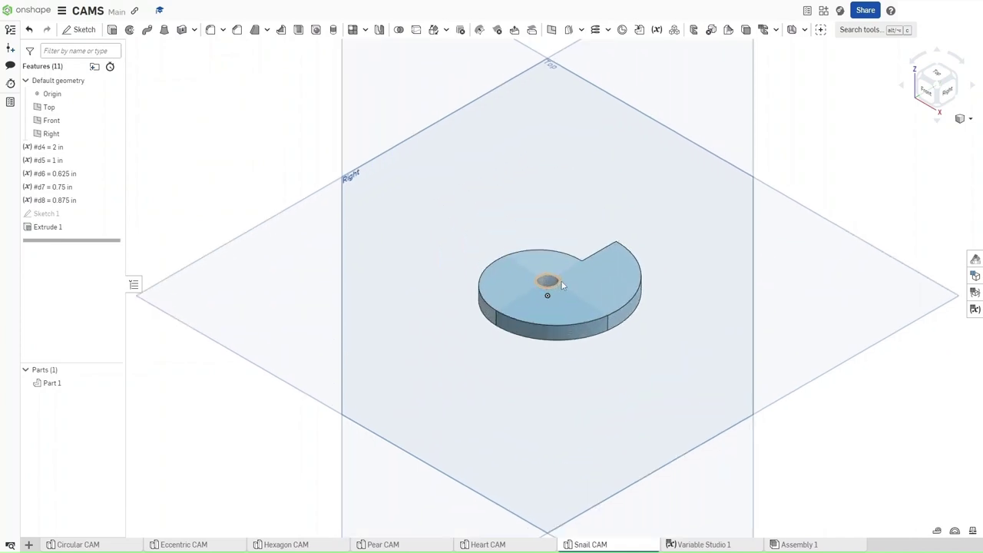